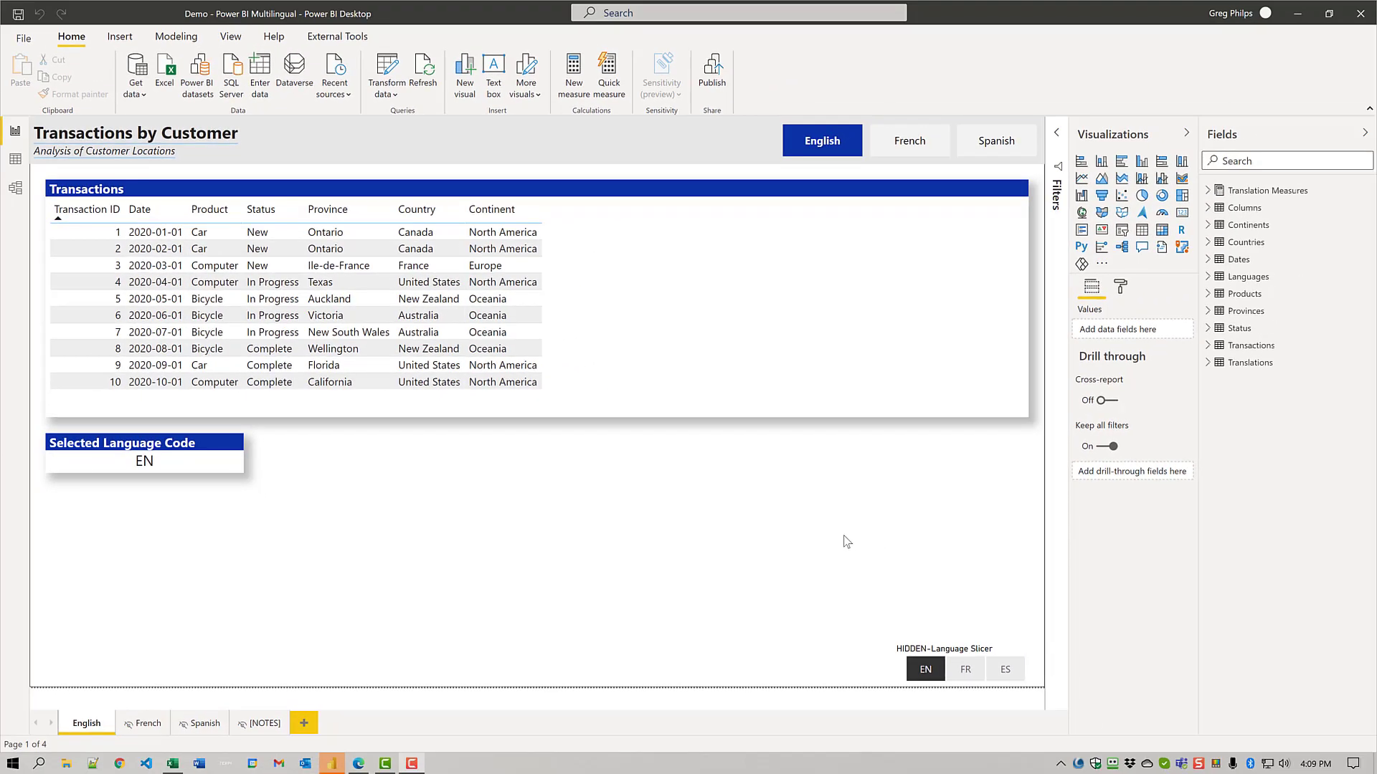
- Switch to the Excel workbook Translations.xlsx and review its sheets, from Languages and Translations through Transactions to Continents
key(alt+Tab)
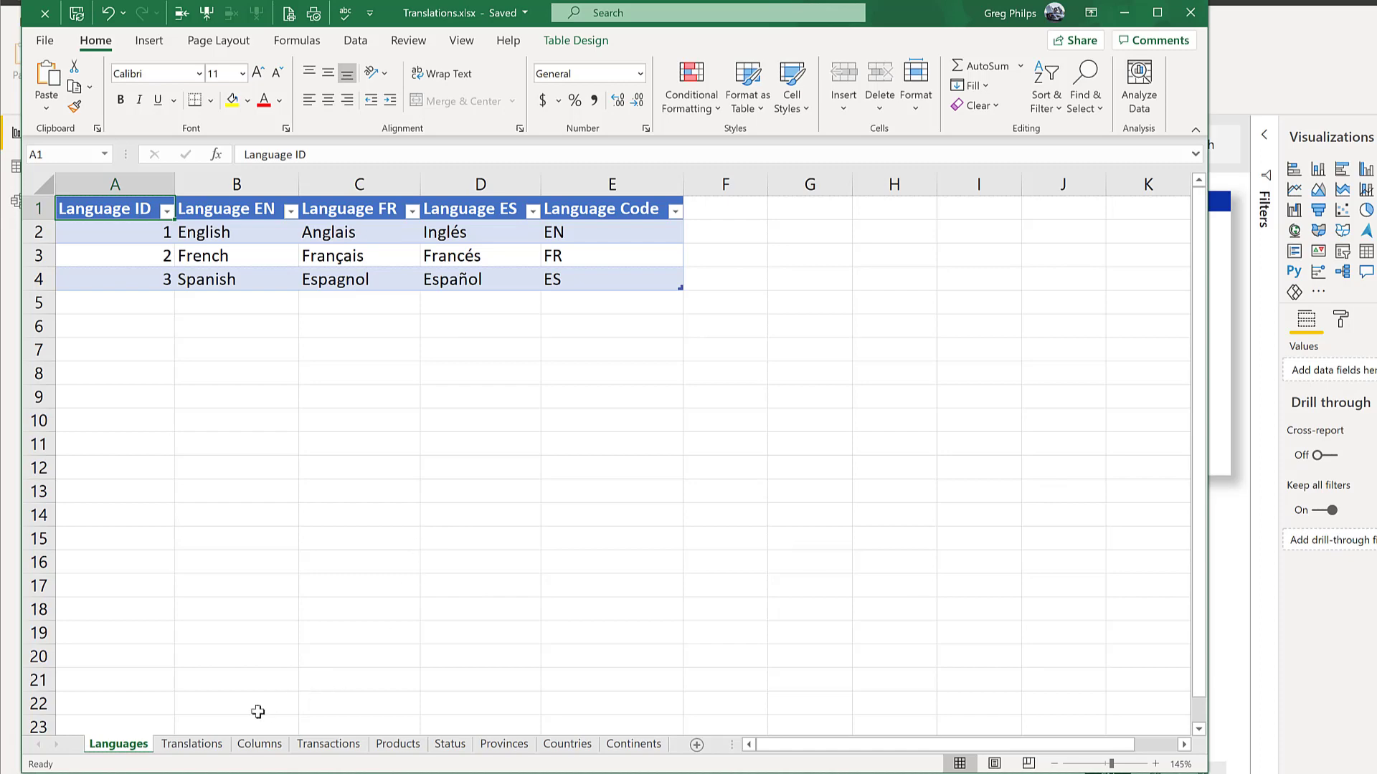
click(192, 744)
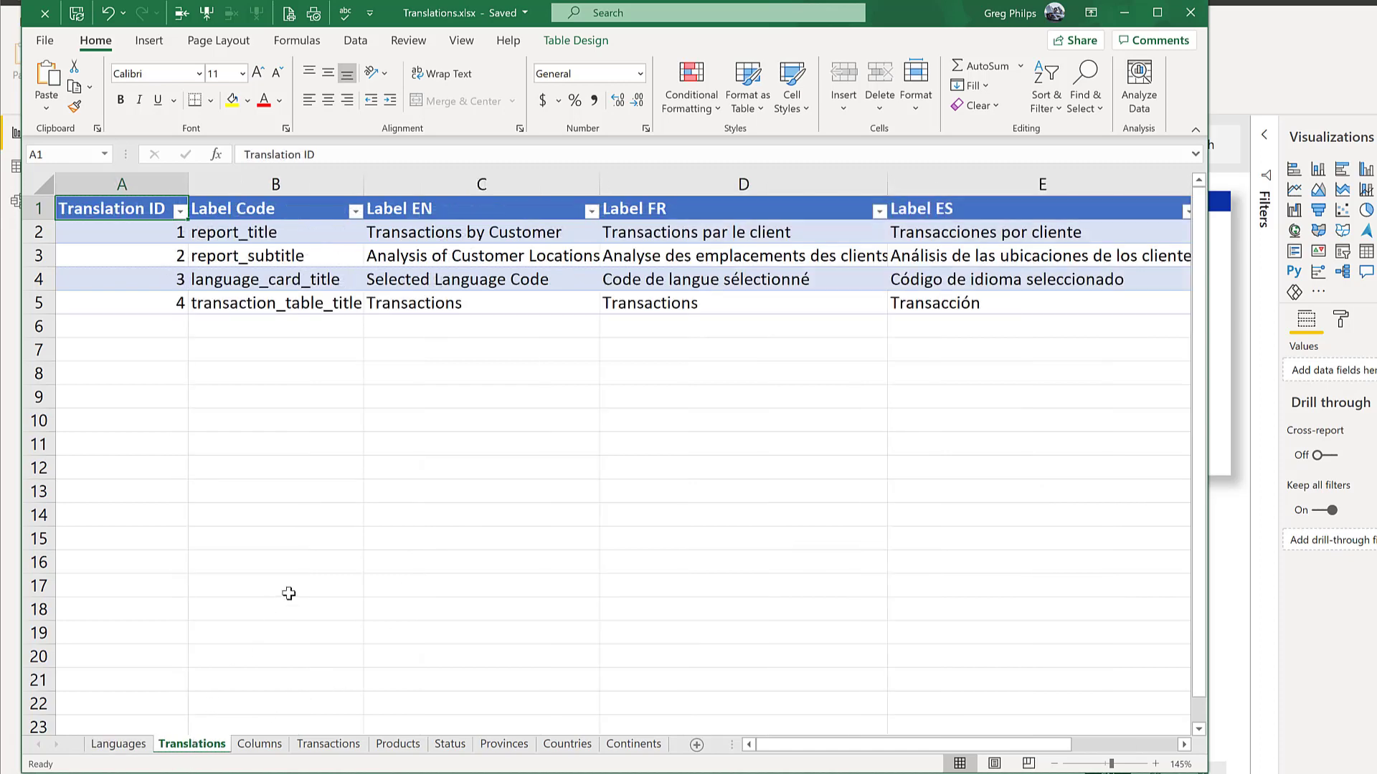
click(262, 746)
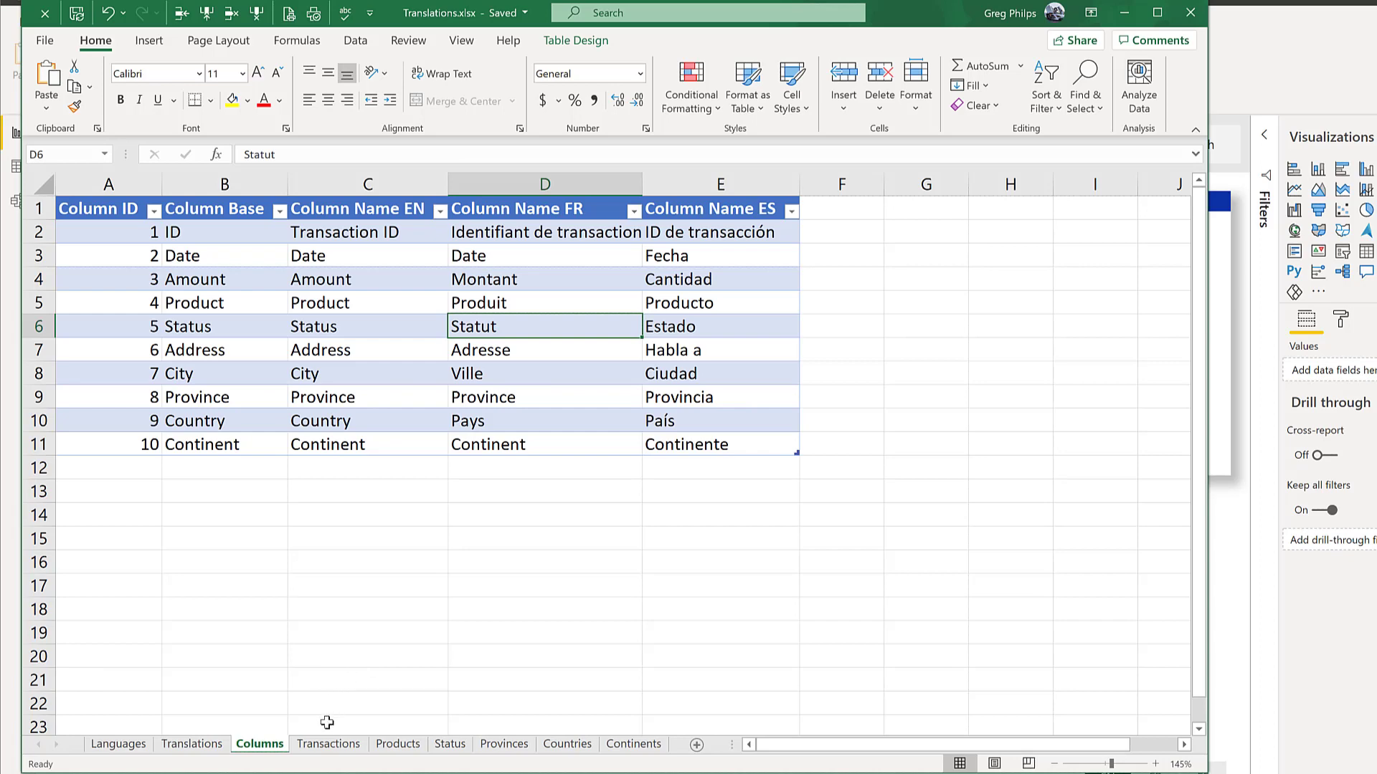
click(343, 744)
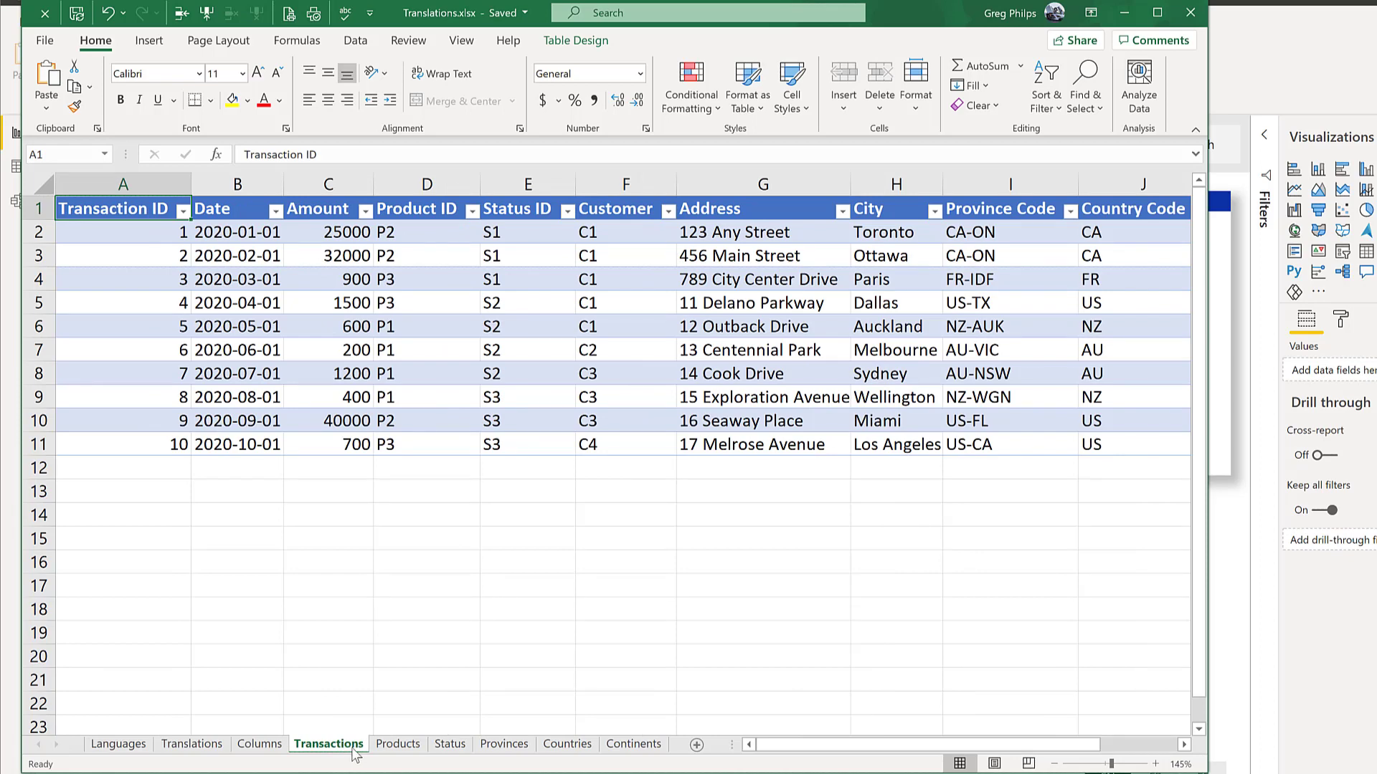
click(413, 749)
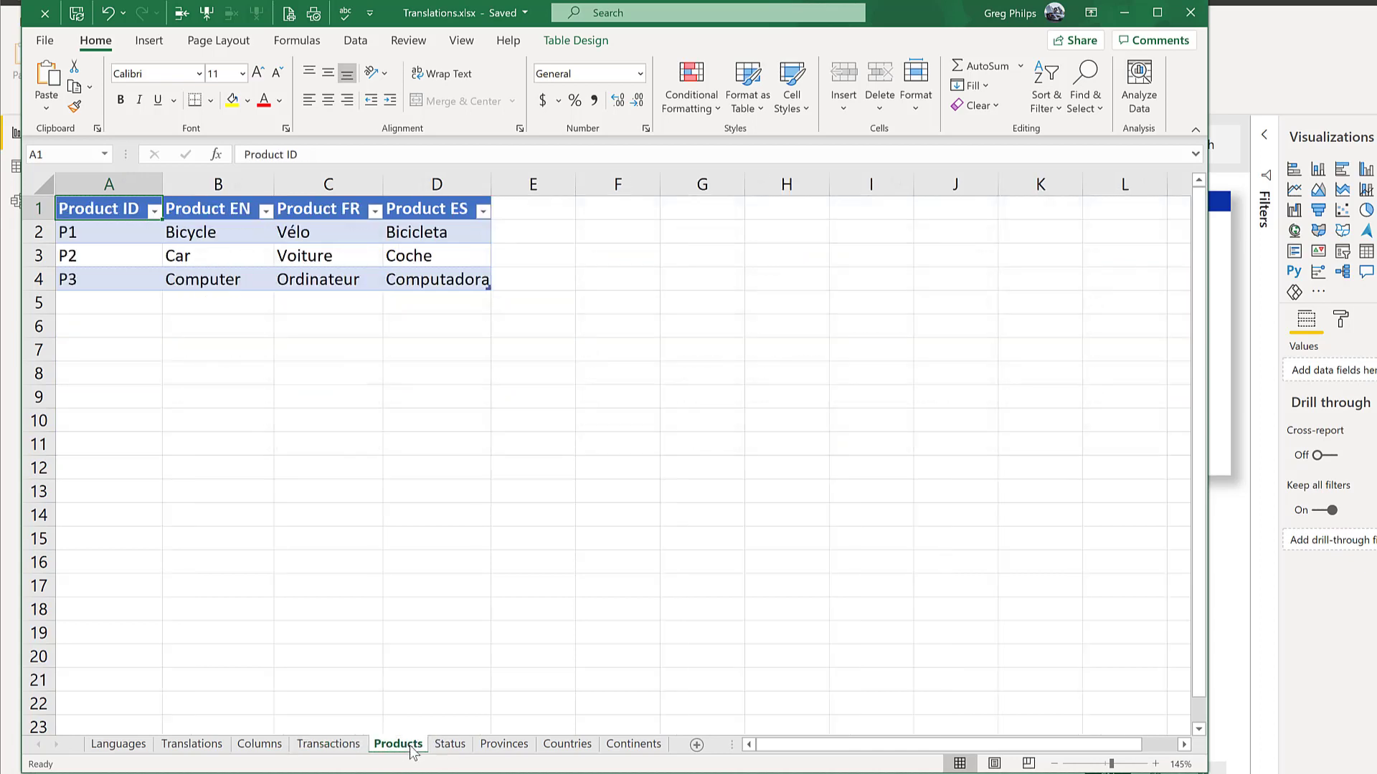
click(459, 749)
click(502, 746)
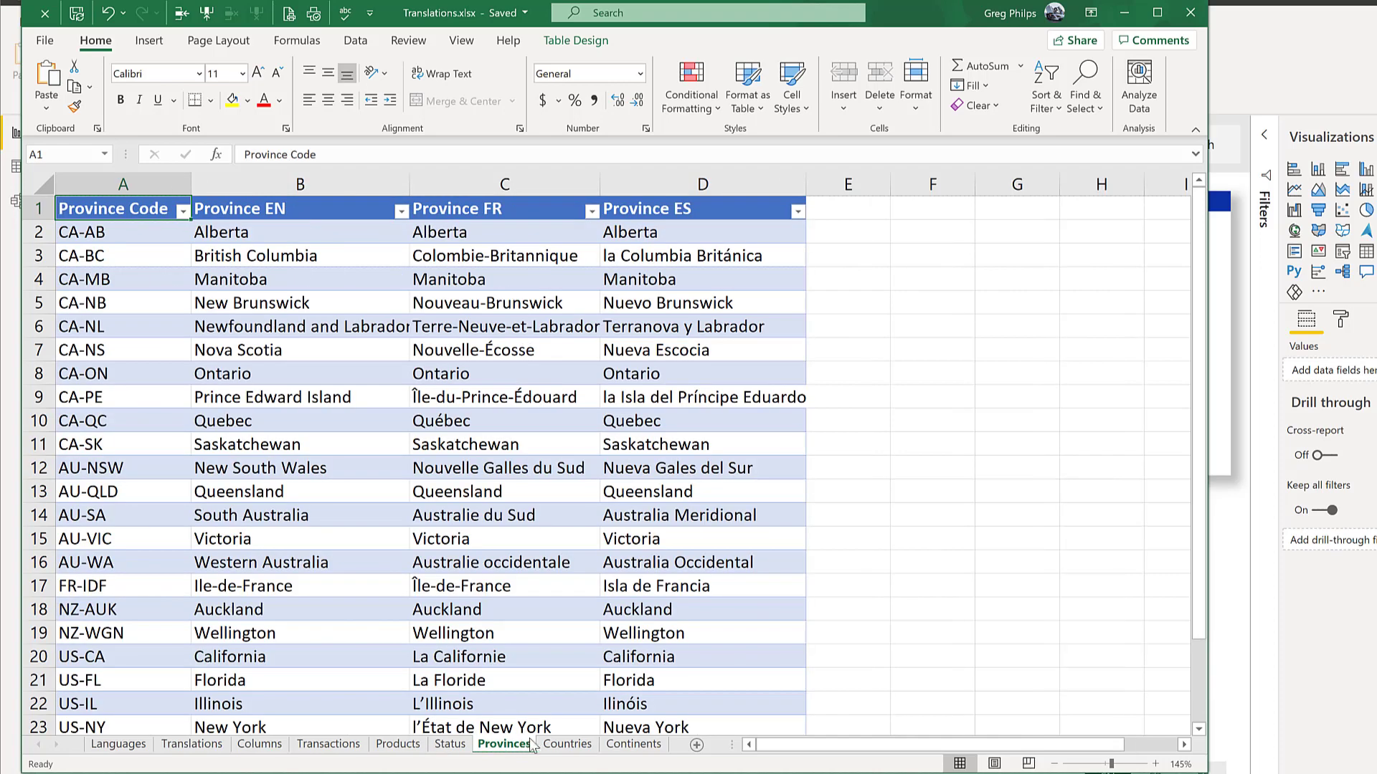
click(566, 746)
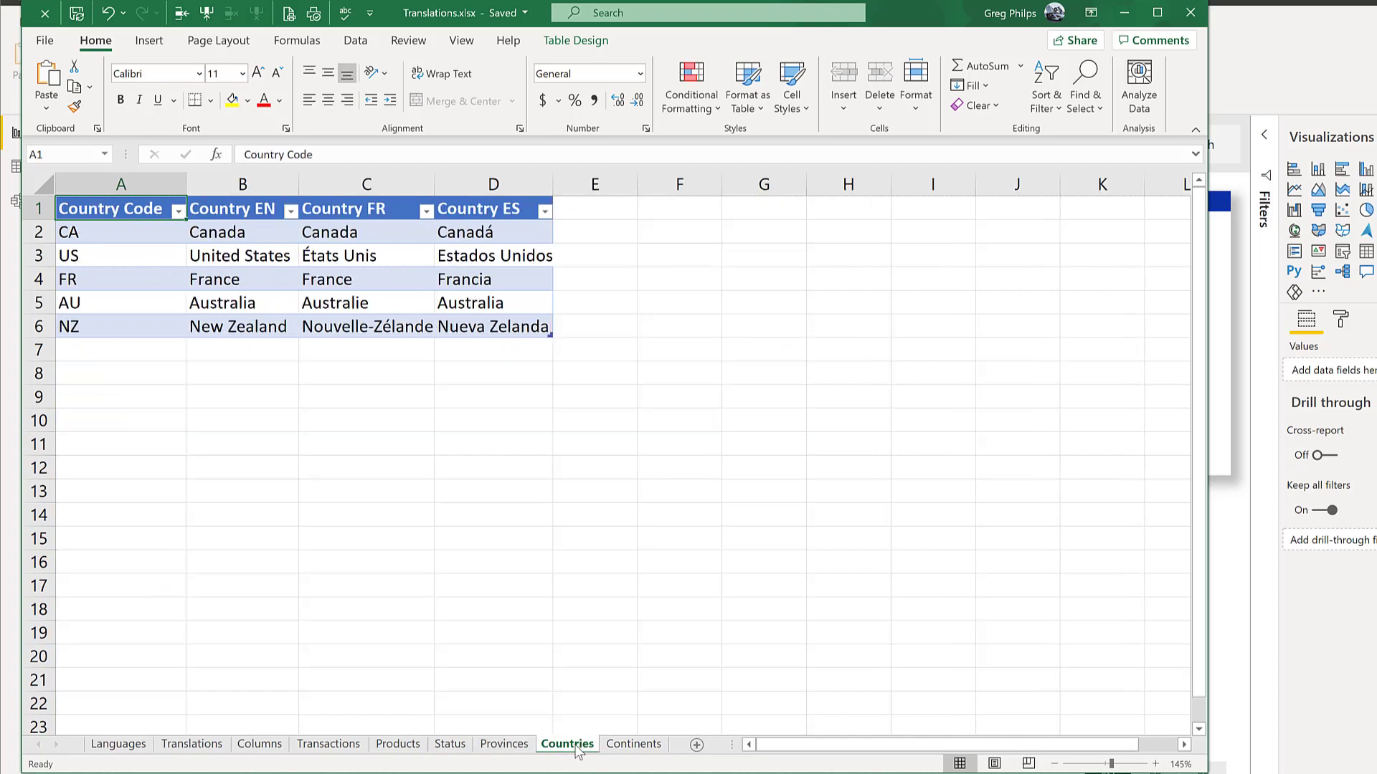
click(626, 747)
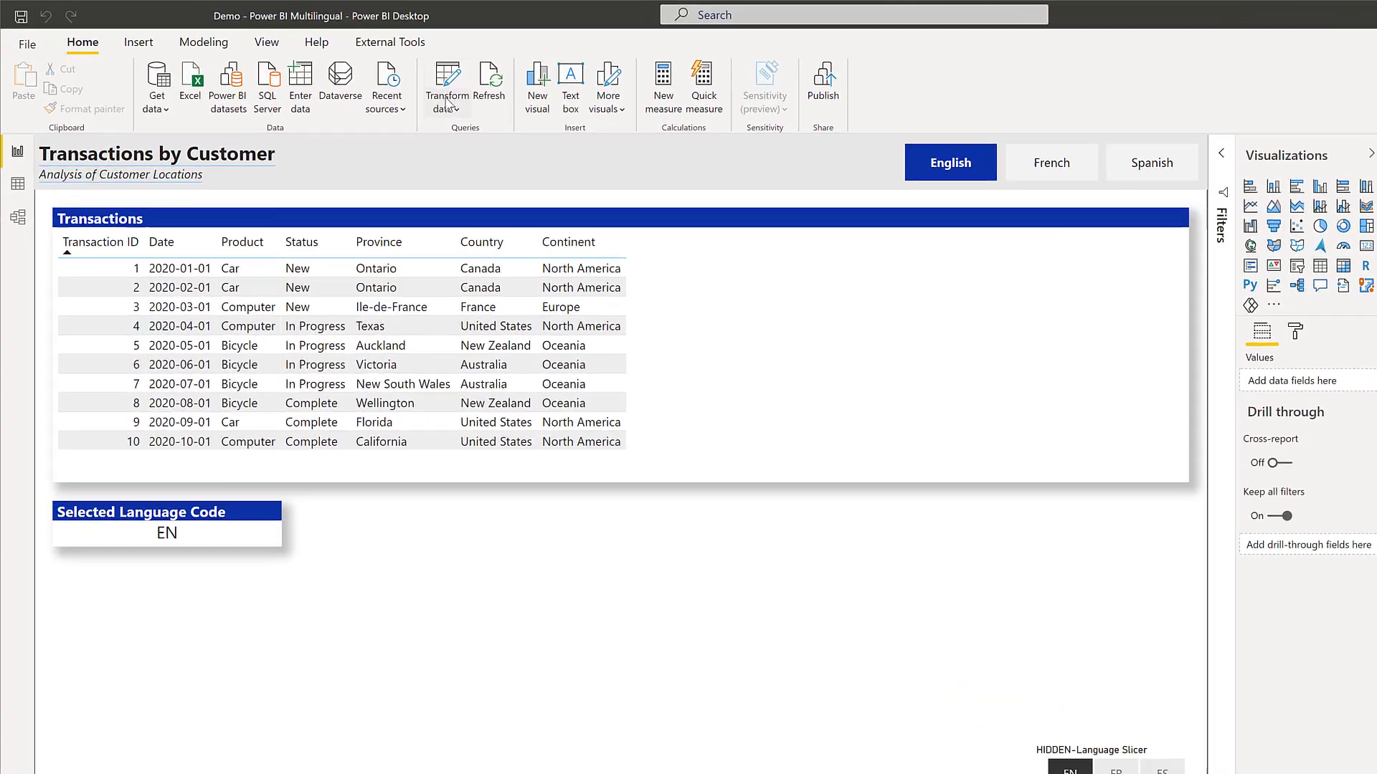
- Switch back to the Power BI report, review its queries in Power Query Editor and close the editor
click(392, 94)
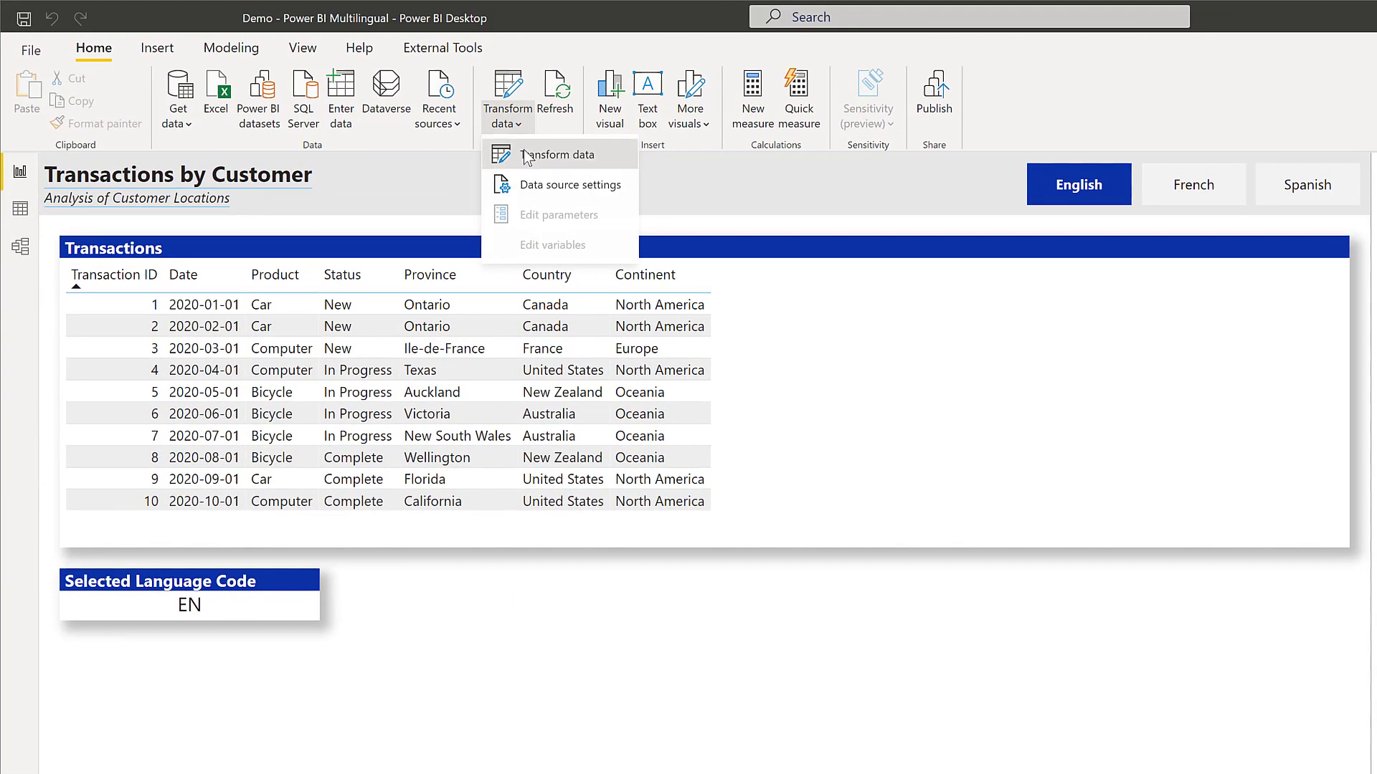
click(524, 154)
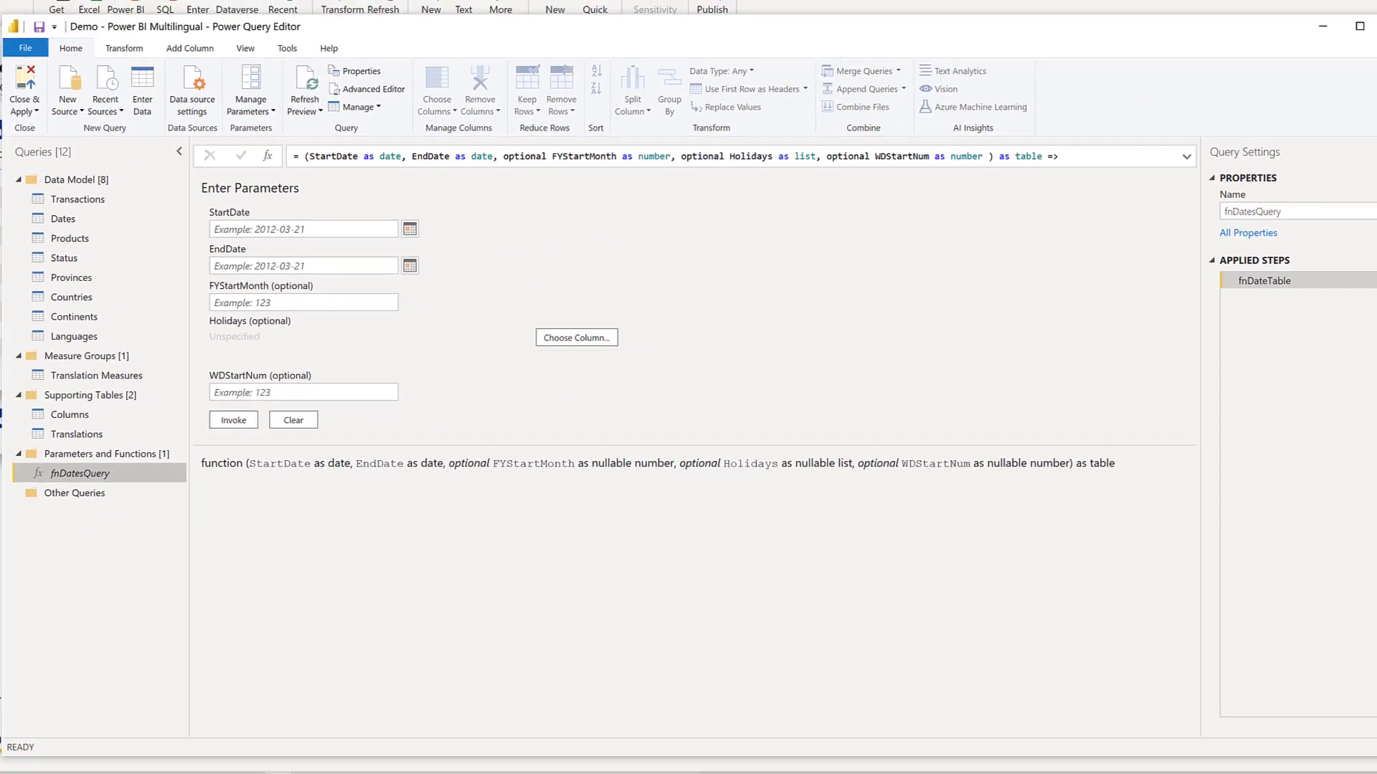
click(1351, 38)
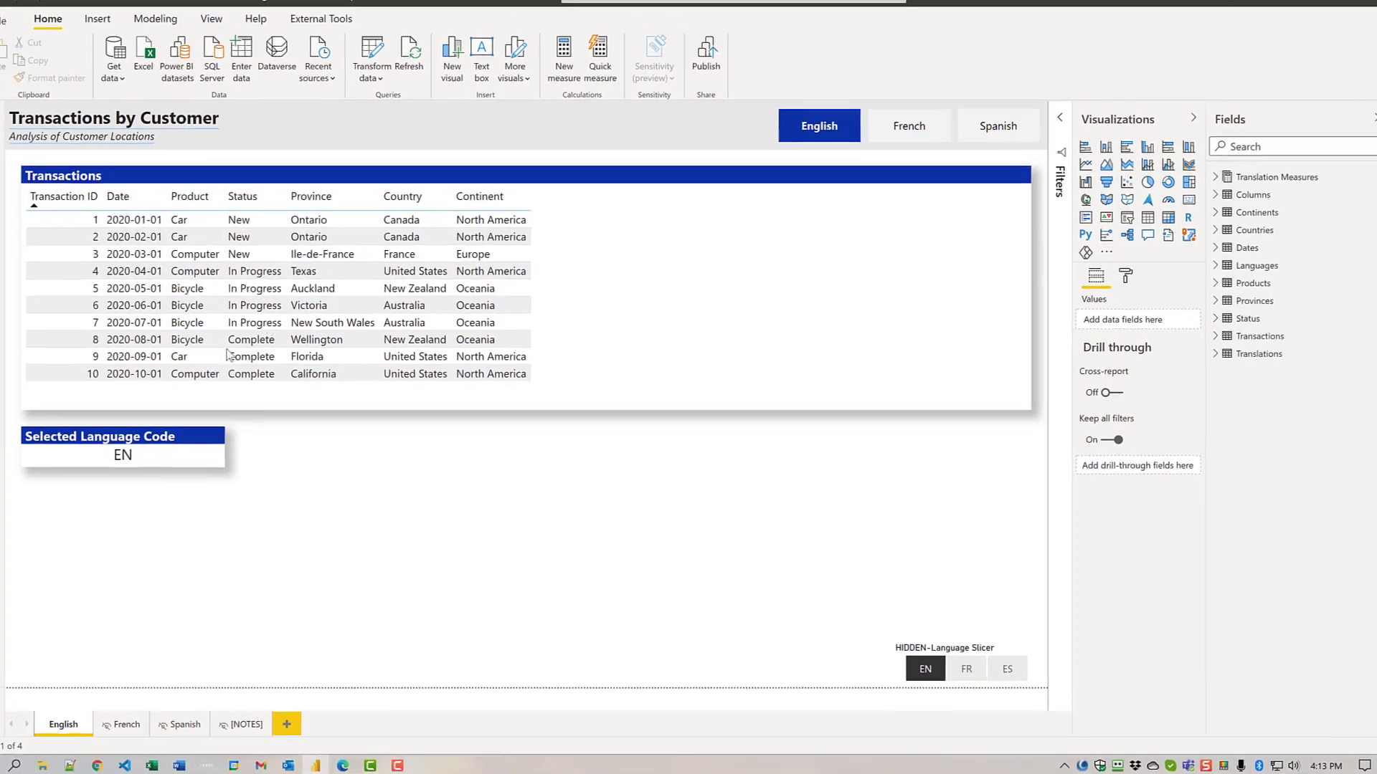
- Show the data model diagram at full width to examine the tables and their relationships
click(3, 174)
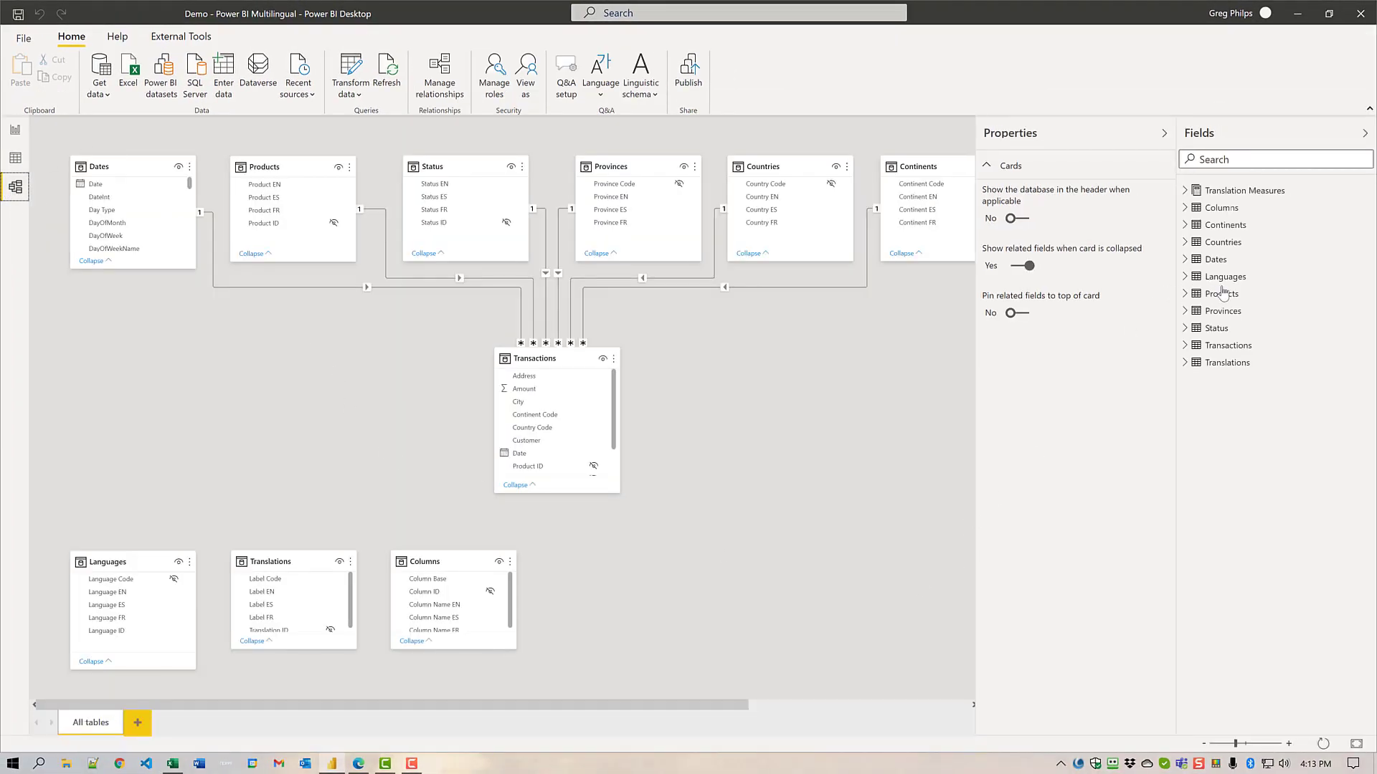
click(1202, 136)
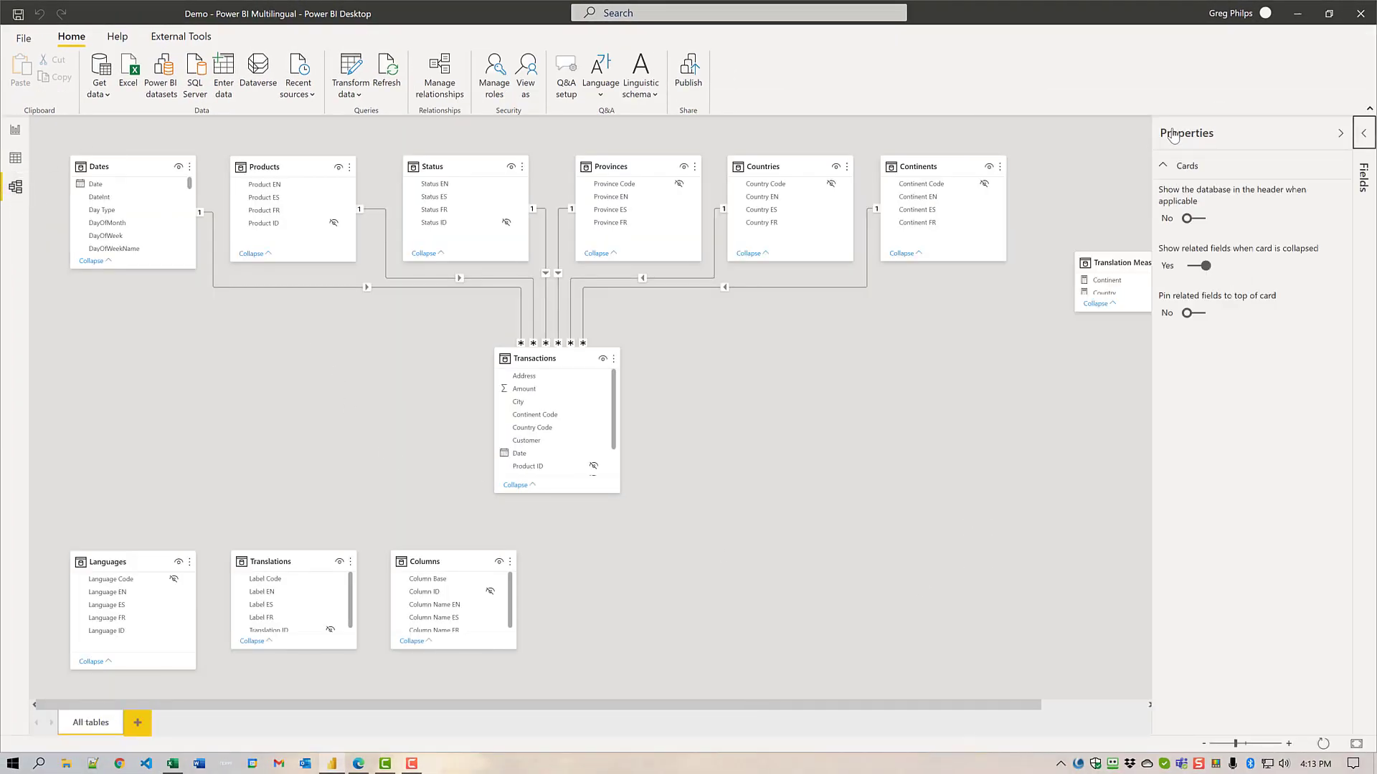
click(1171, 133)
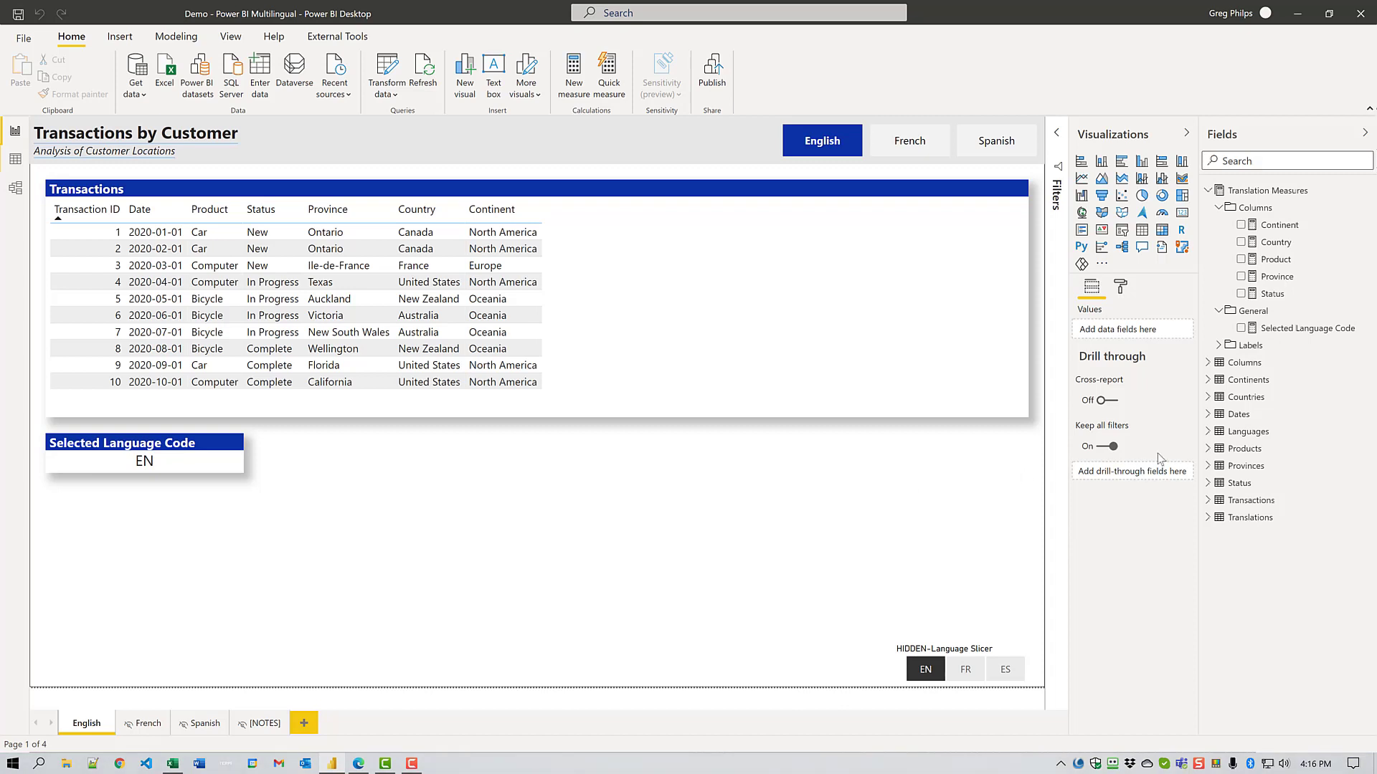
- Open the Report Title measure from the Labels folder and examine its key variable, language lookups and SWITCH logic
click(1219, 345)
click(1286, 397)
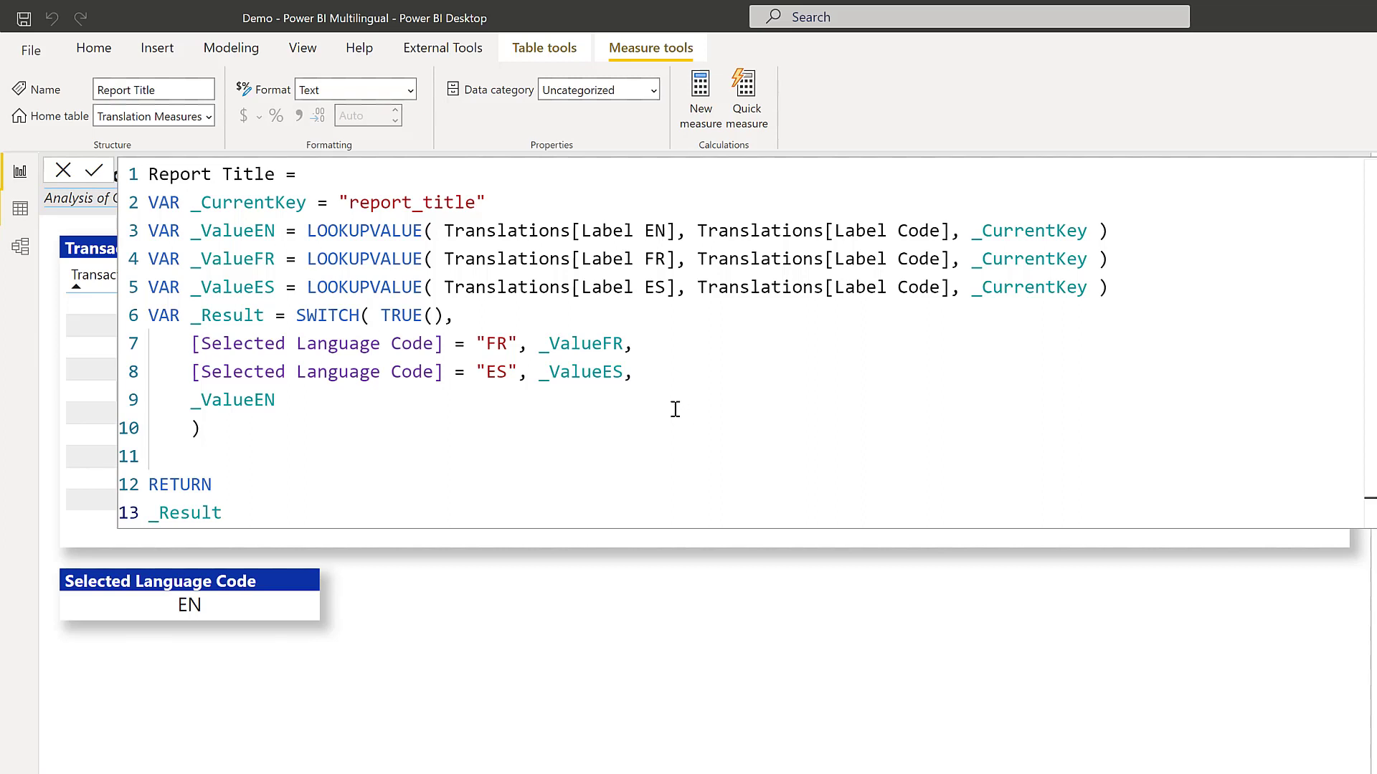
drag(500, 203, 150, 203)
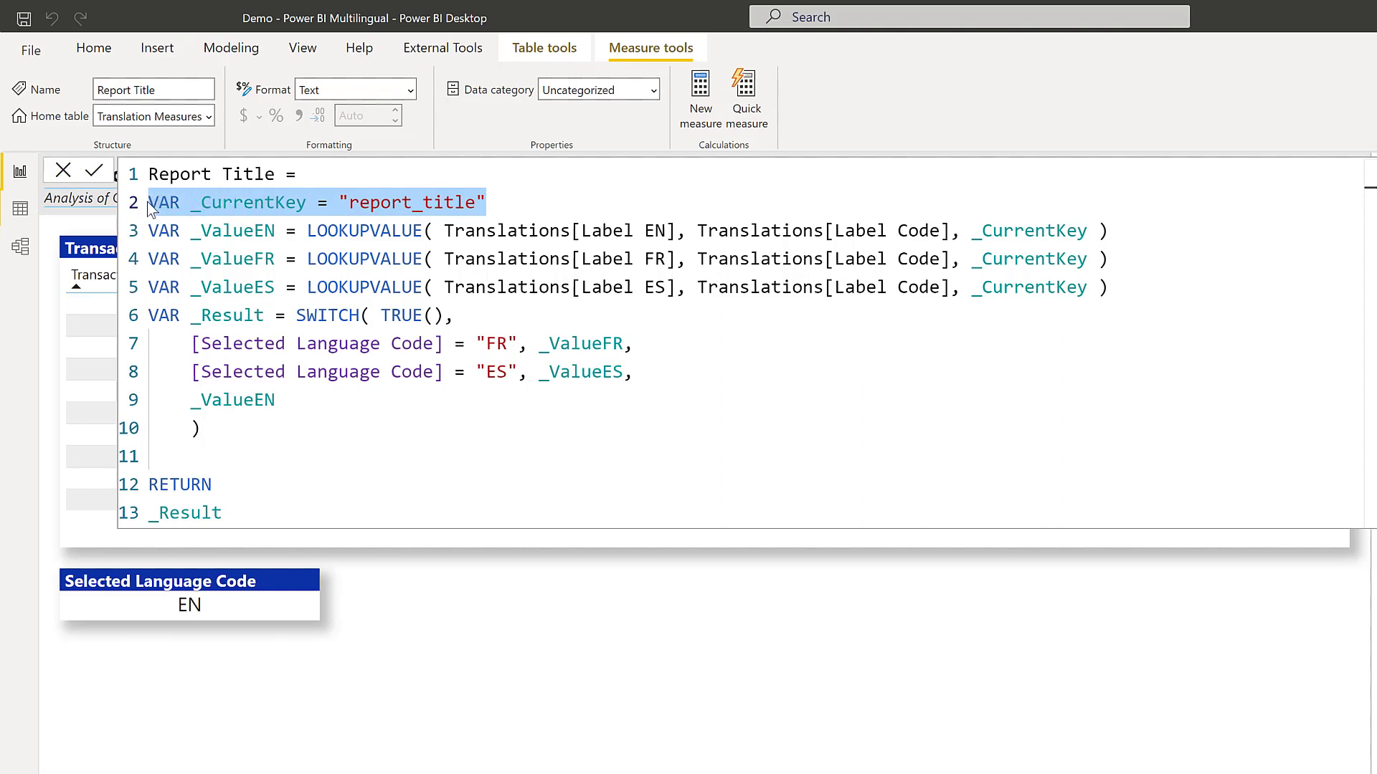
click(1110, 287)
drag(1113, 287, 99, 230)
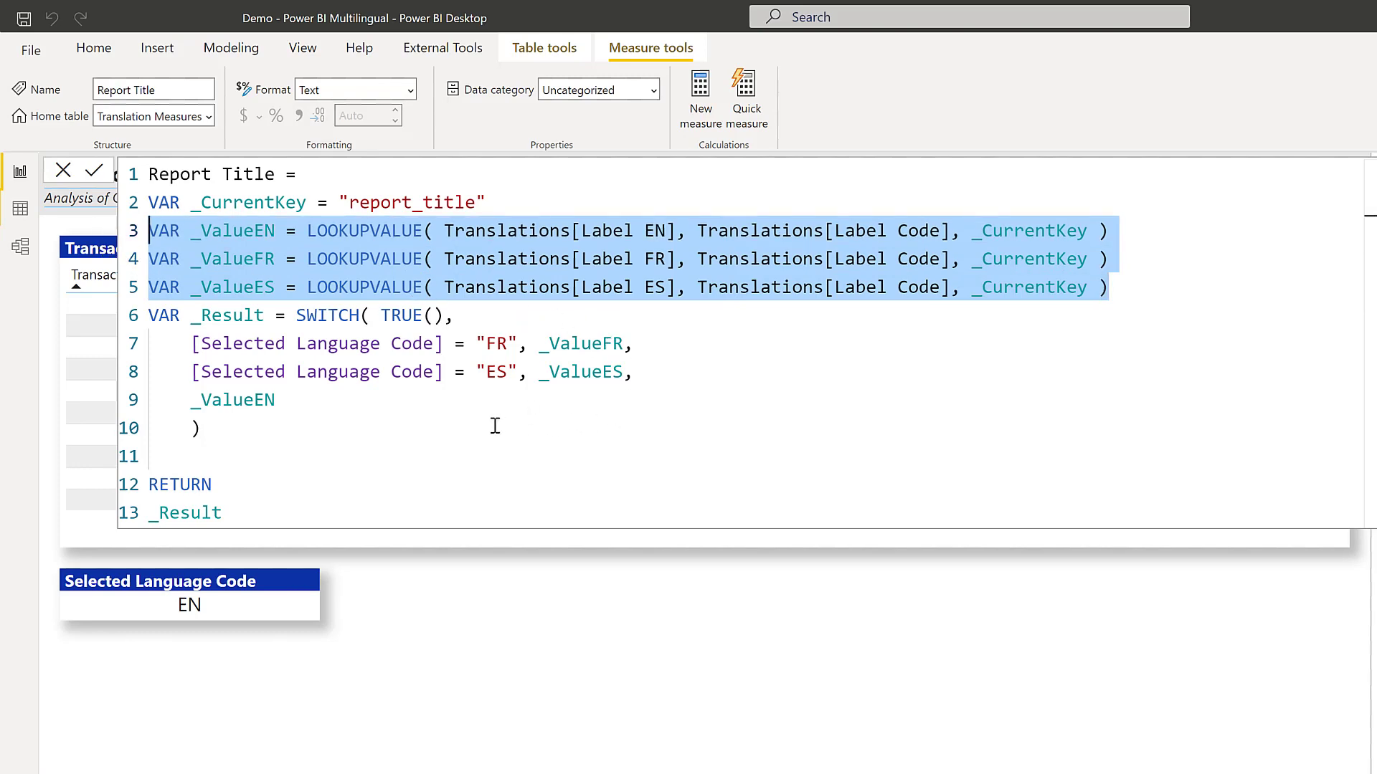
drag(219, 430, 154, 329)
click(228, 619)
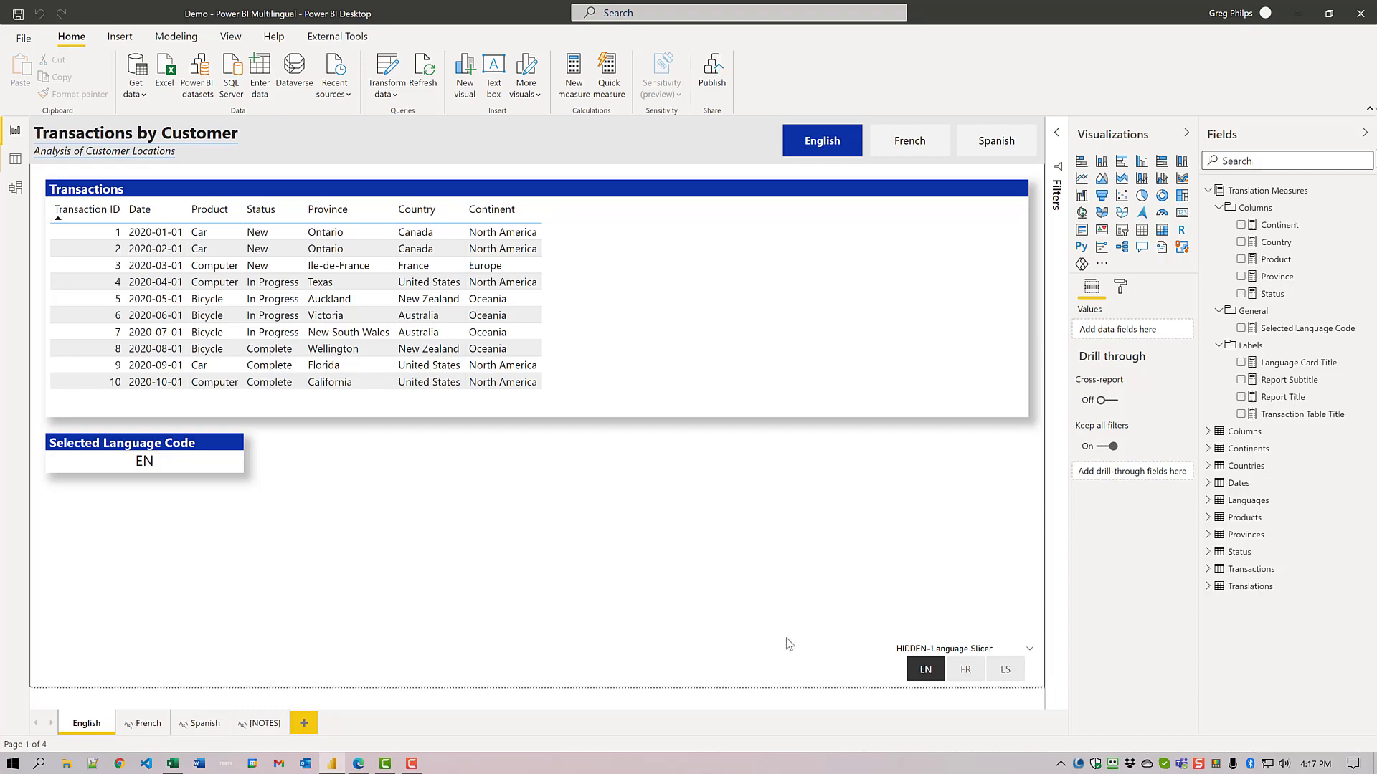
- Inspect the hidden language slicer's Language Code field and its selection control settings
click(1009, 657)
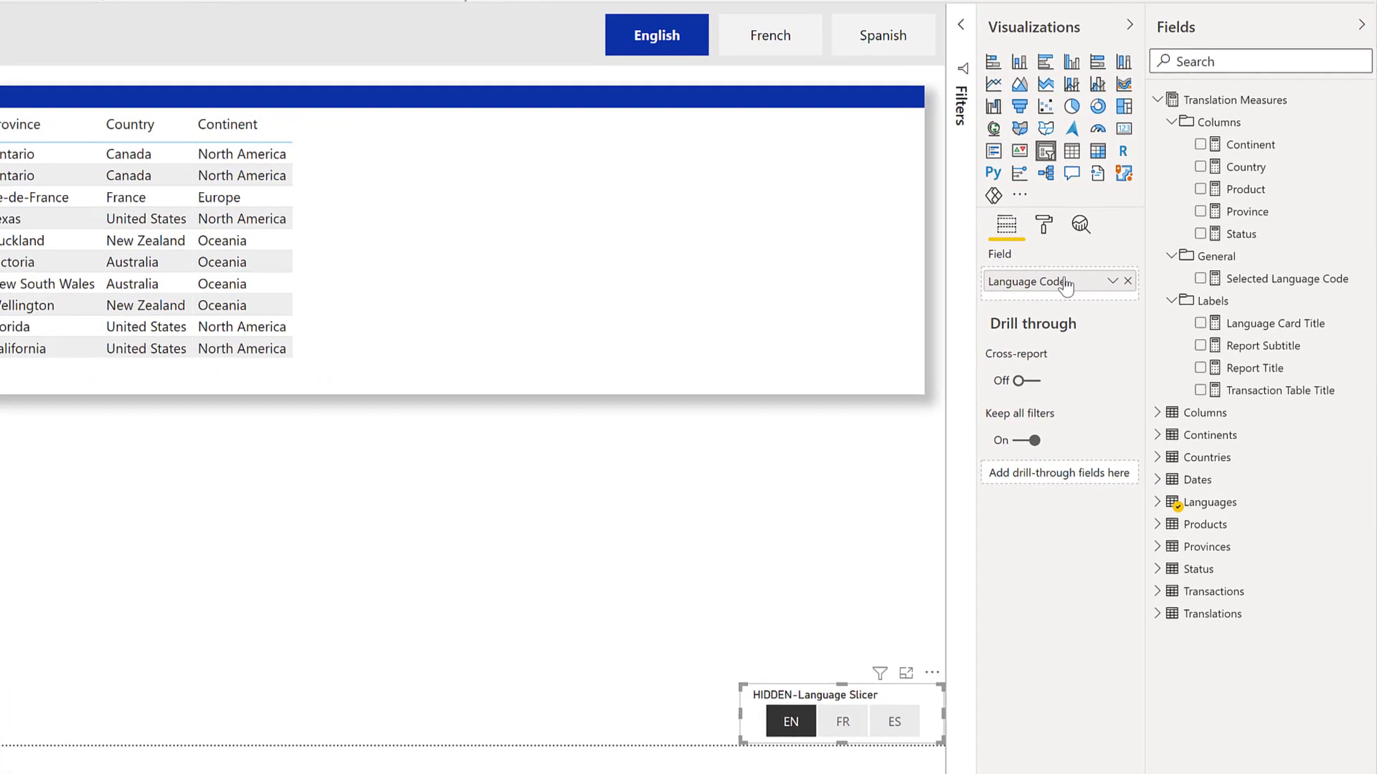
click(1155, 502)
click(1044, 227)
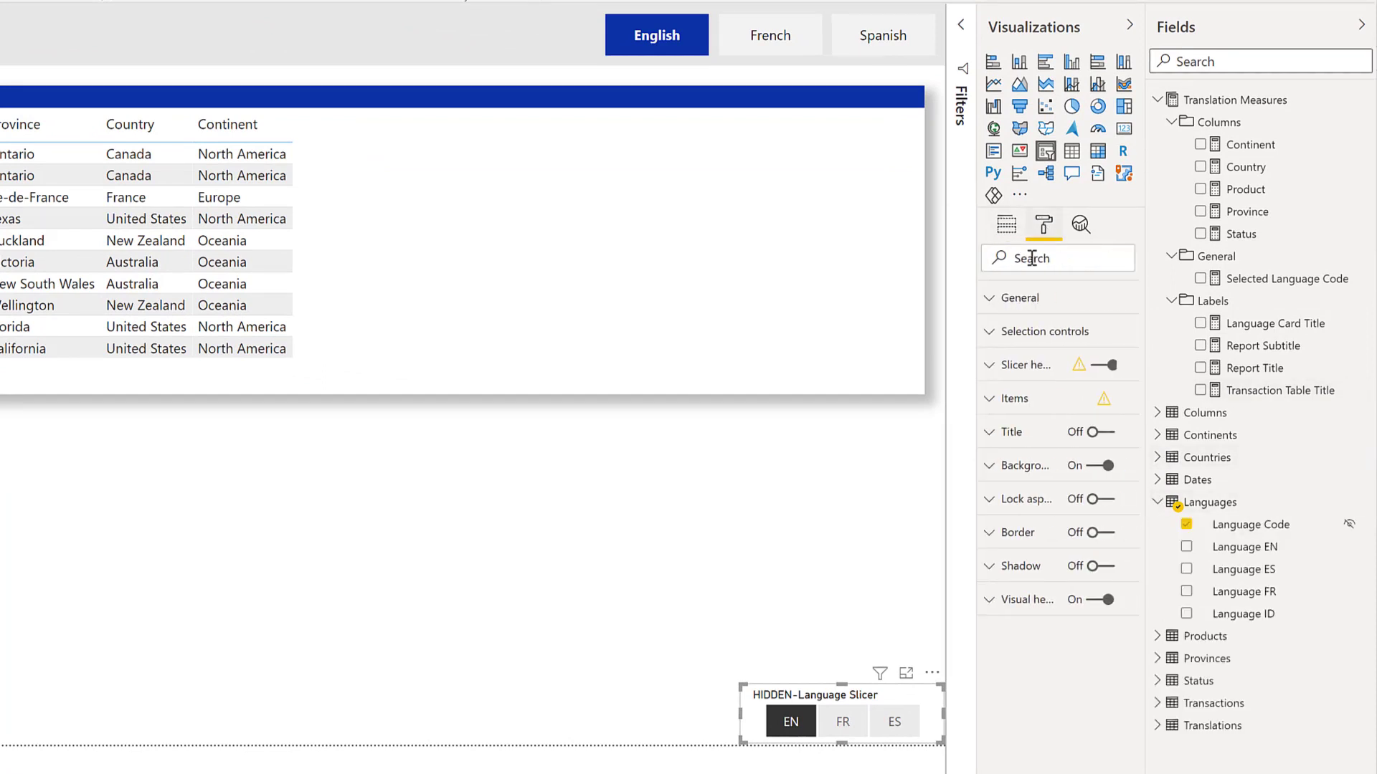
click(991, 331)
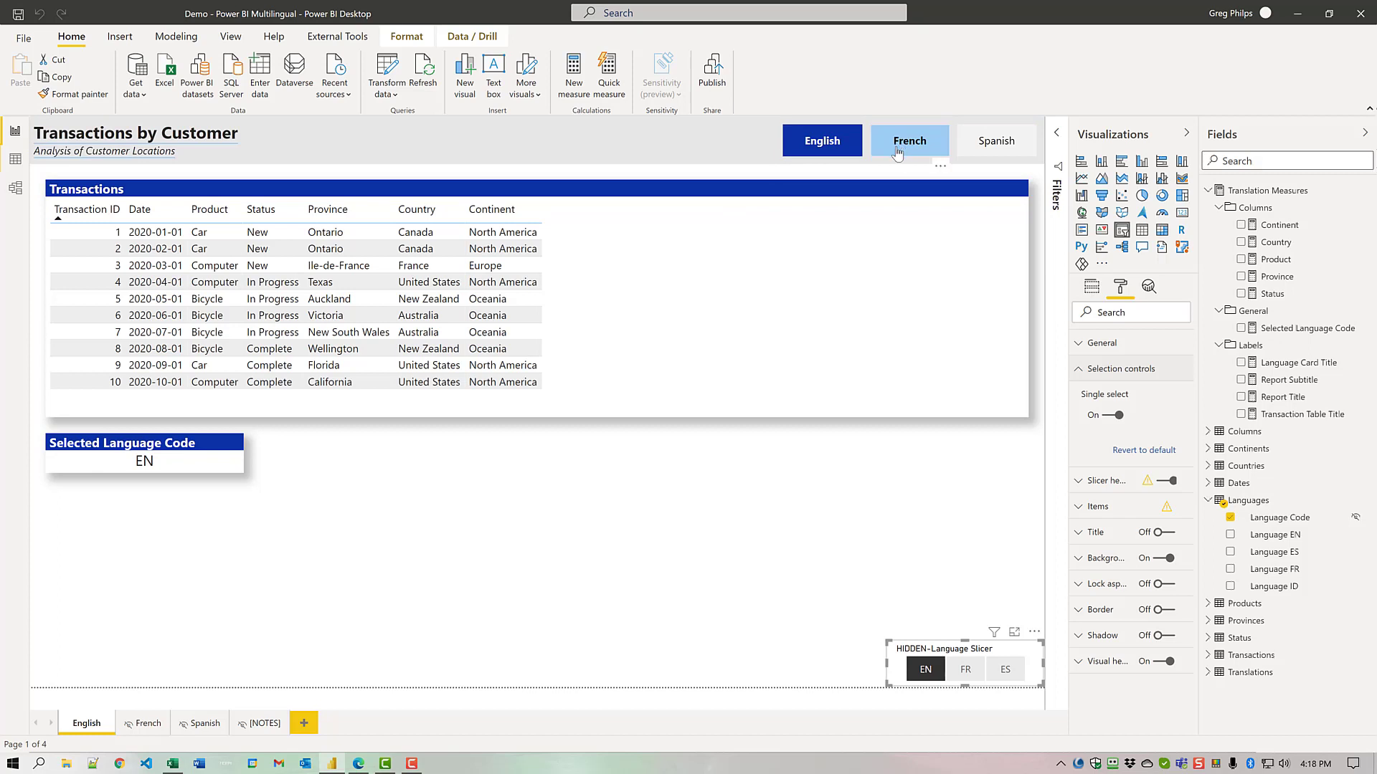
- List the header group's objects and inspect the page navigation actions of the French and Spanish buttons
click(921, 146)
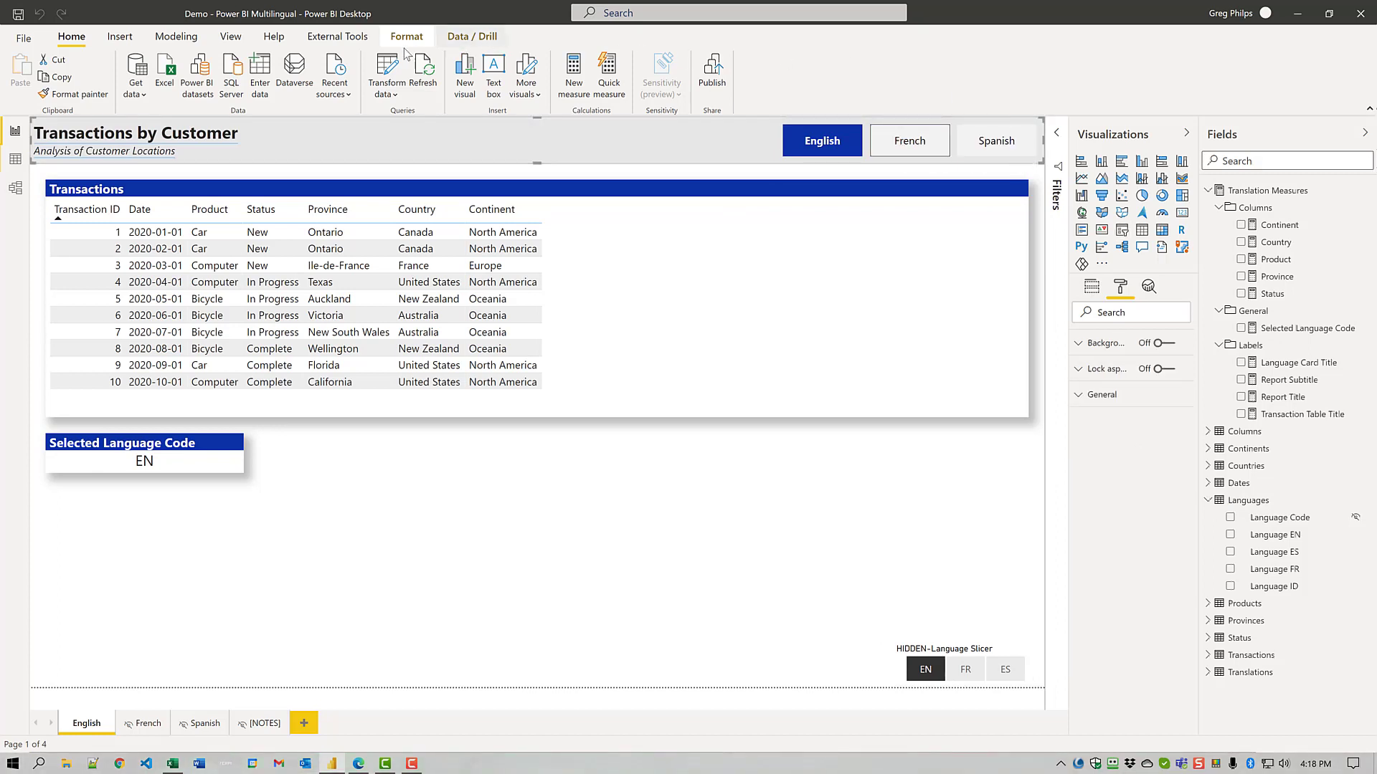
click(230, 38)
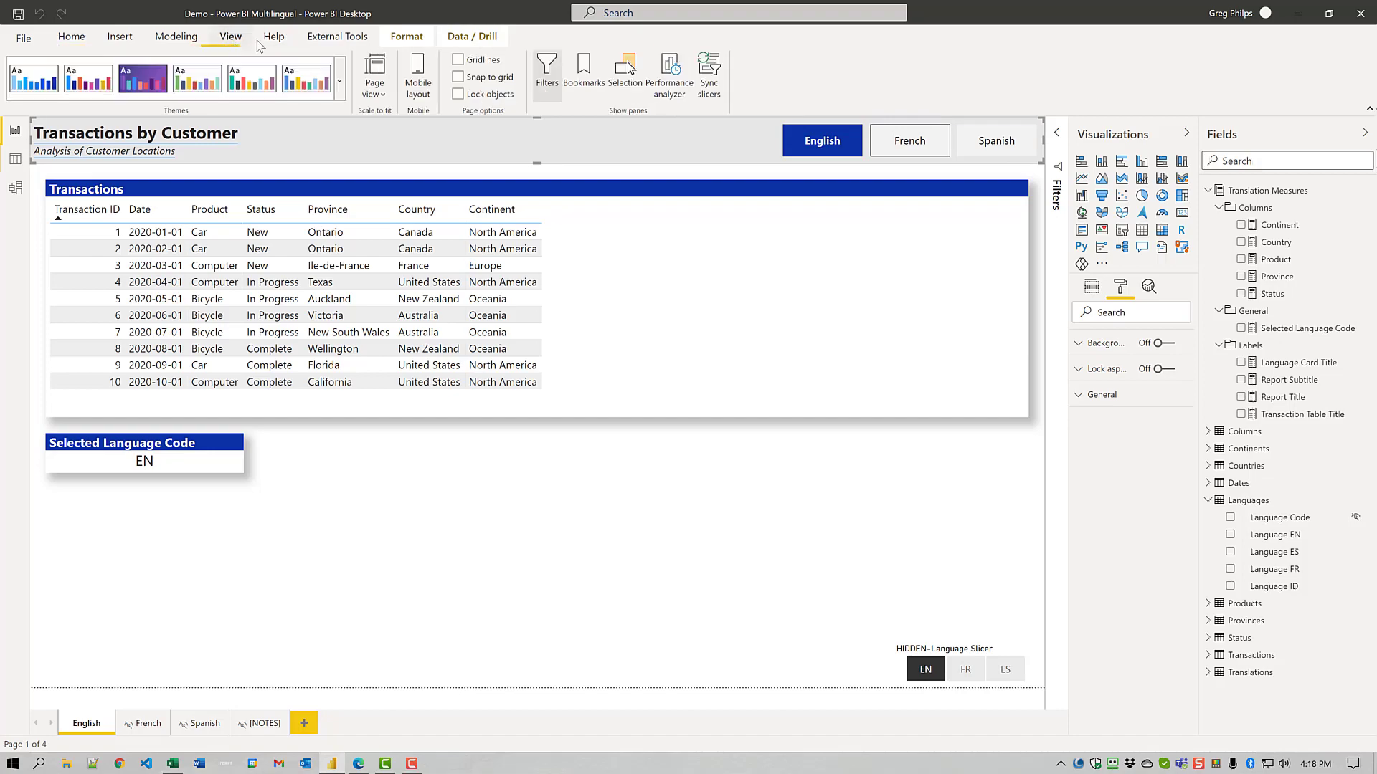
click(626, 66)
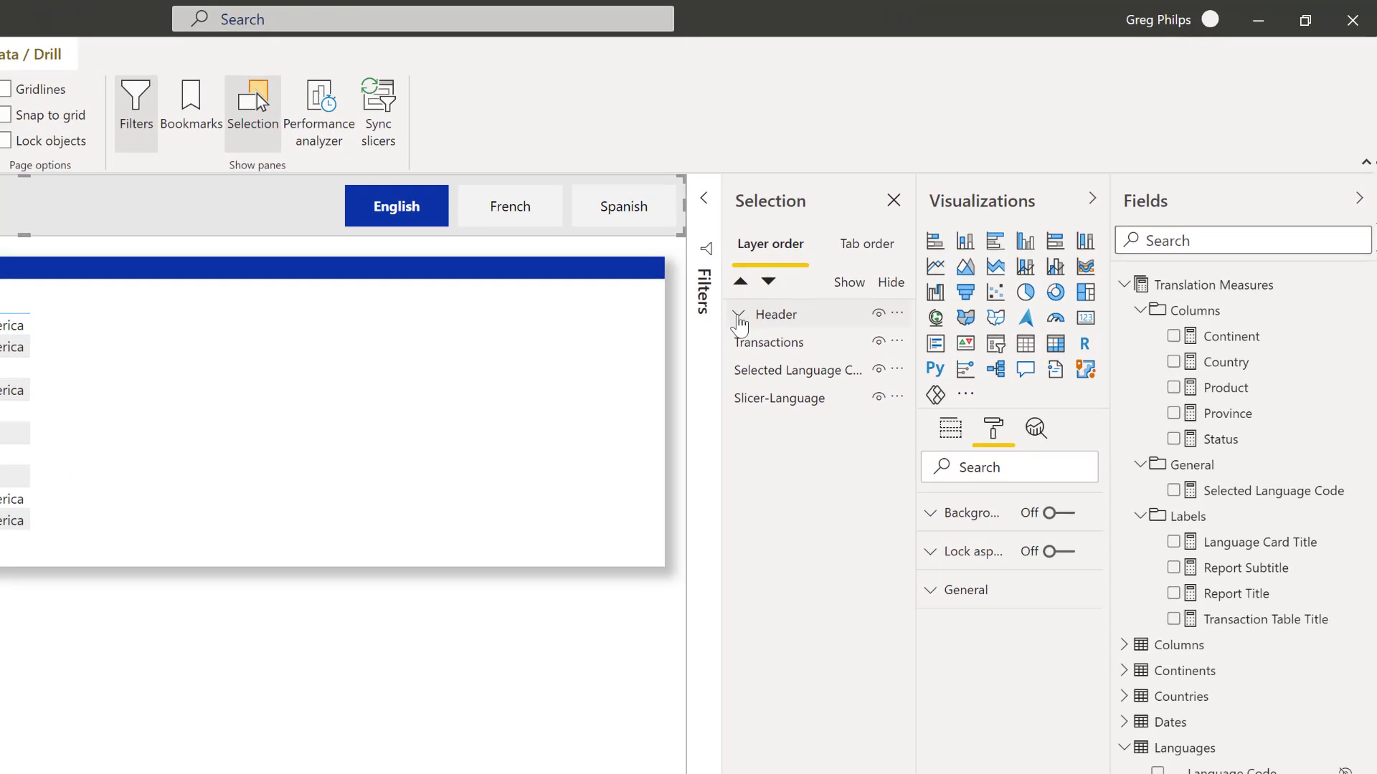
click(739, 316)
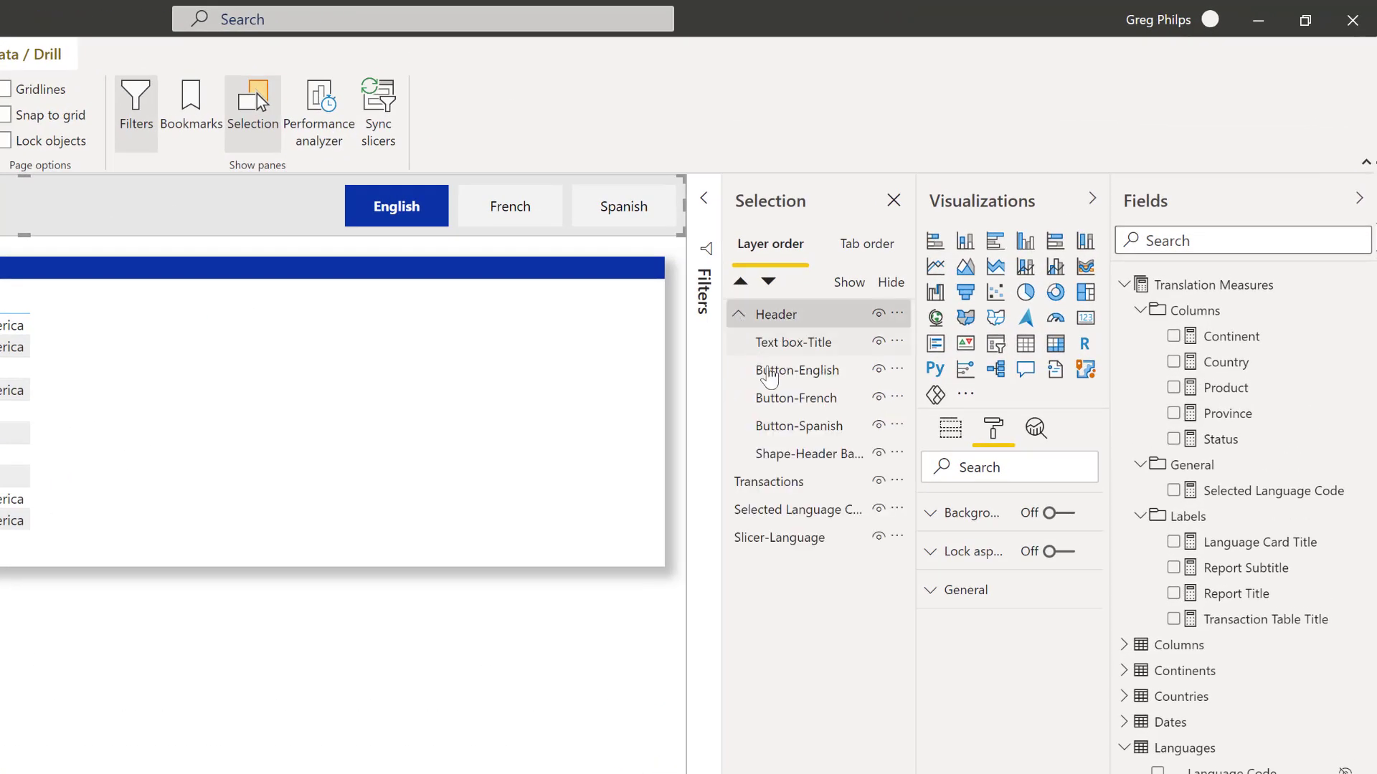
click(792, 399)
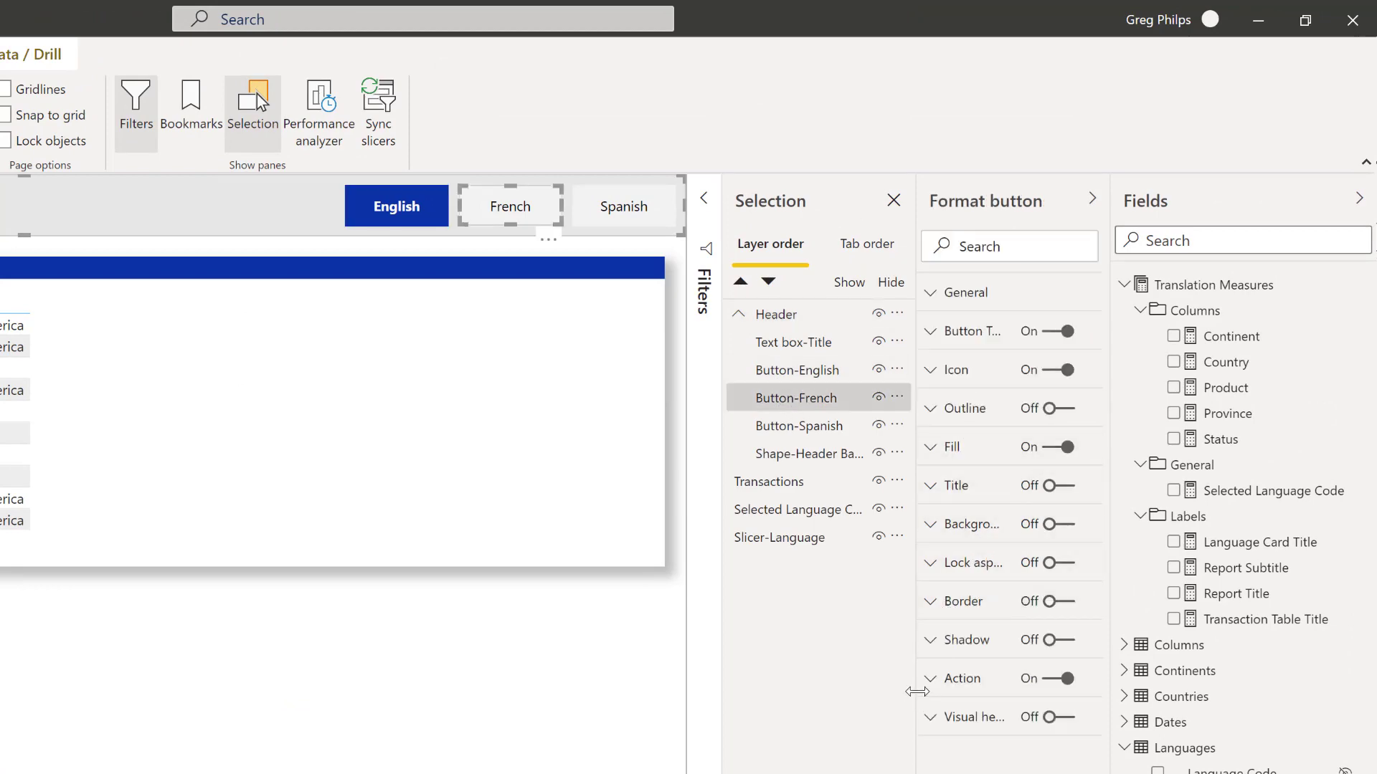
click(933, 678)
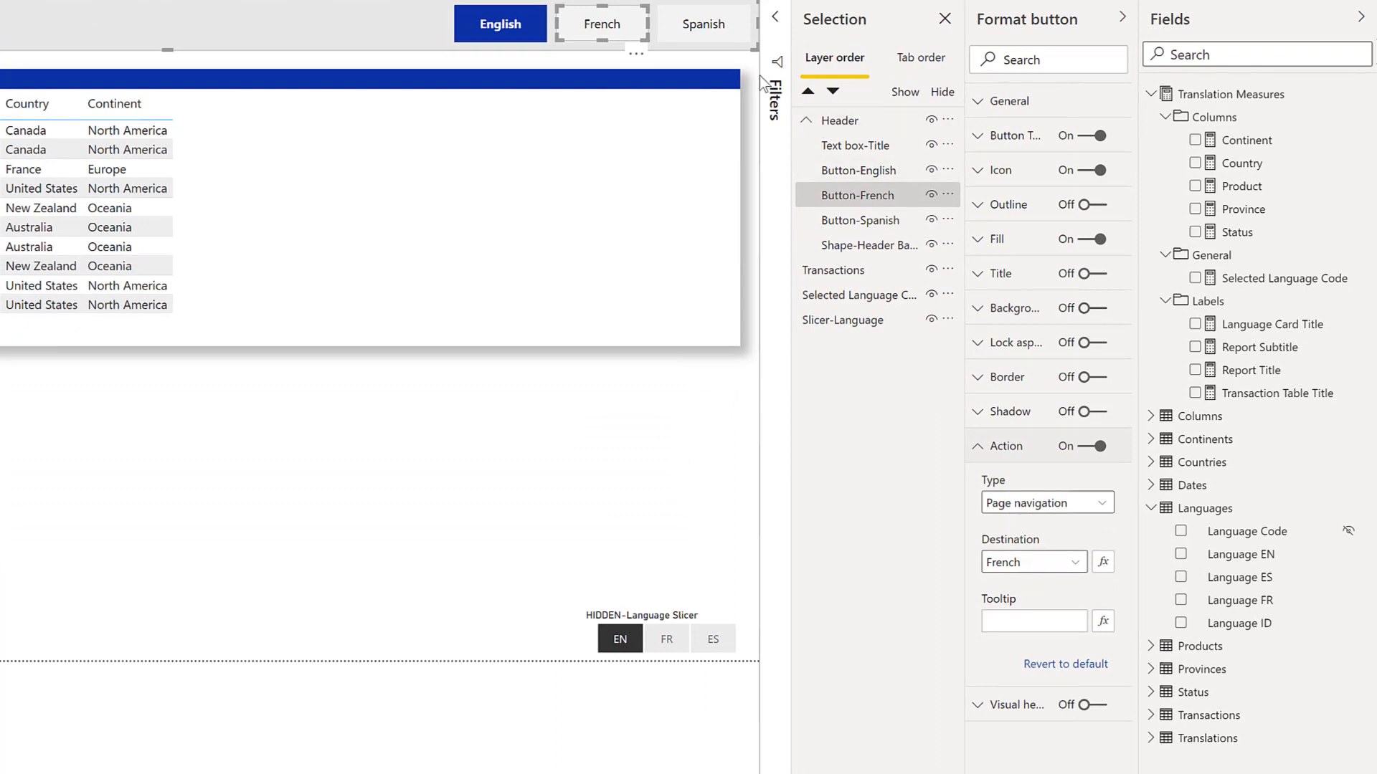
click(864, 223)
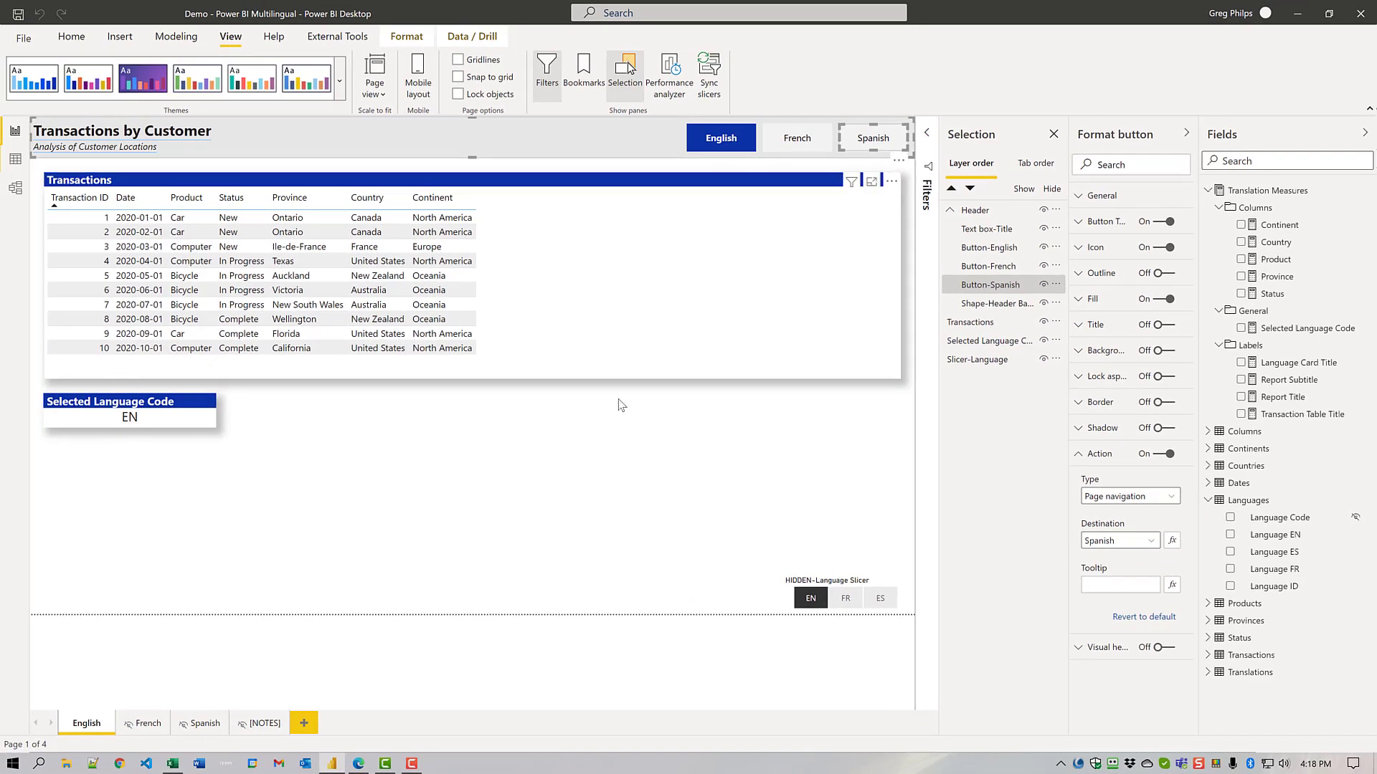
click(364, 531)
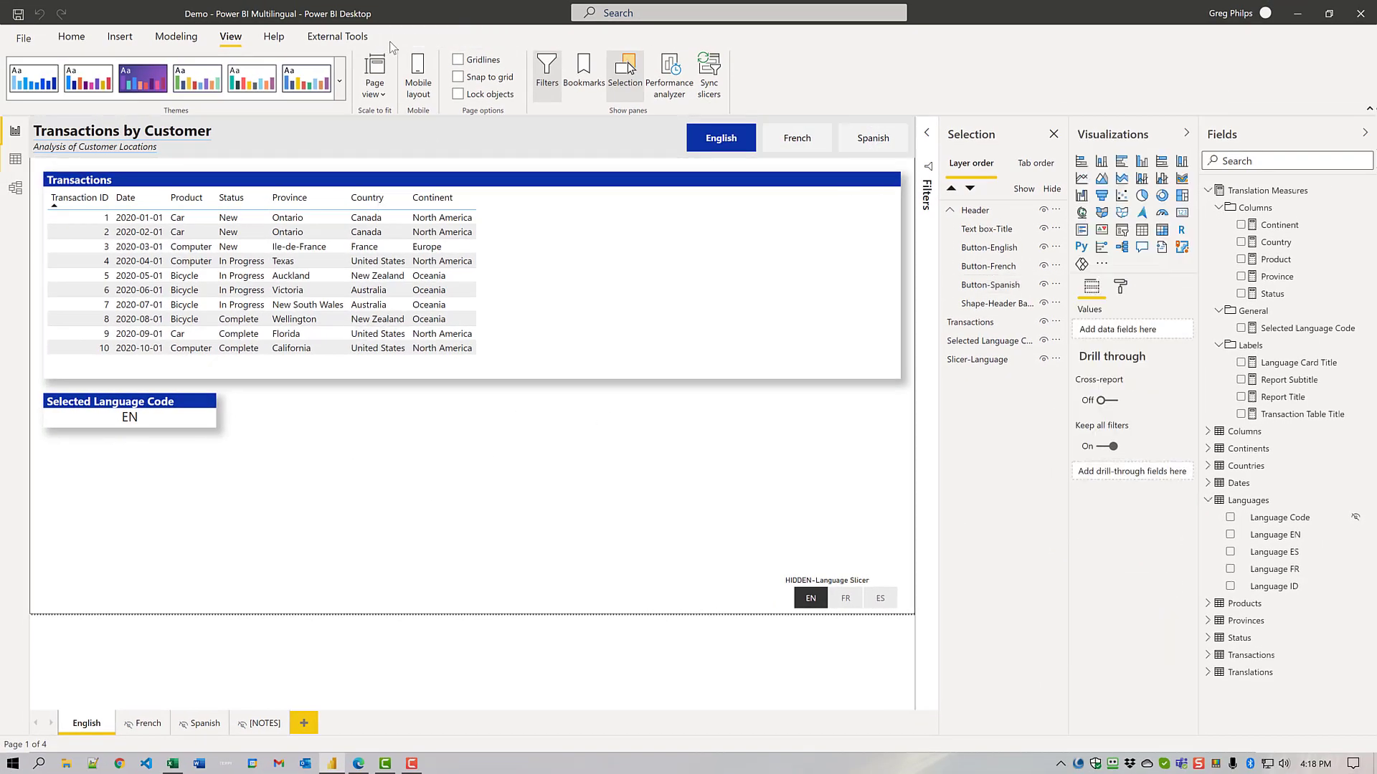
- Insert a text box on the English page and start a dynamic value in it
click(85, 36)
click(495, 85)
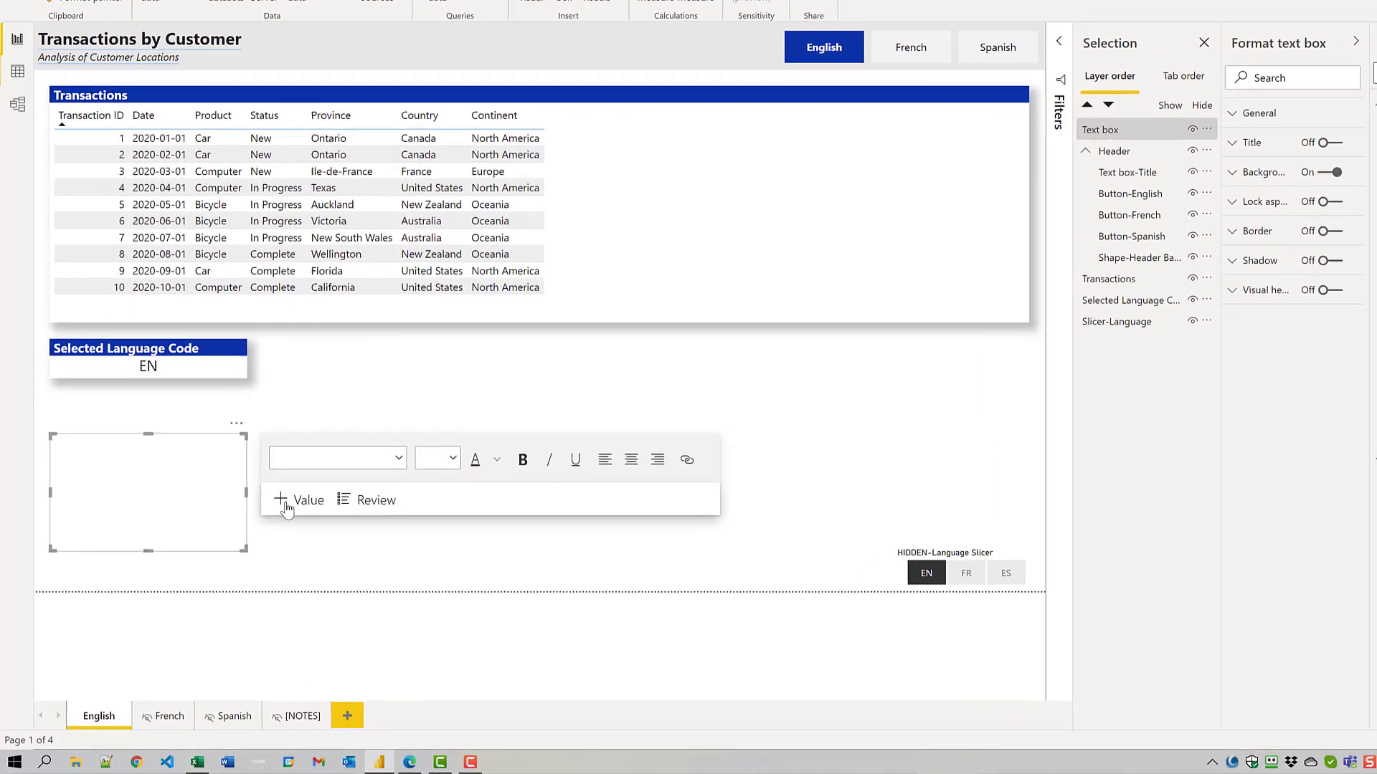
click(264, 534)
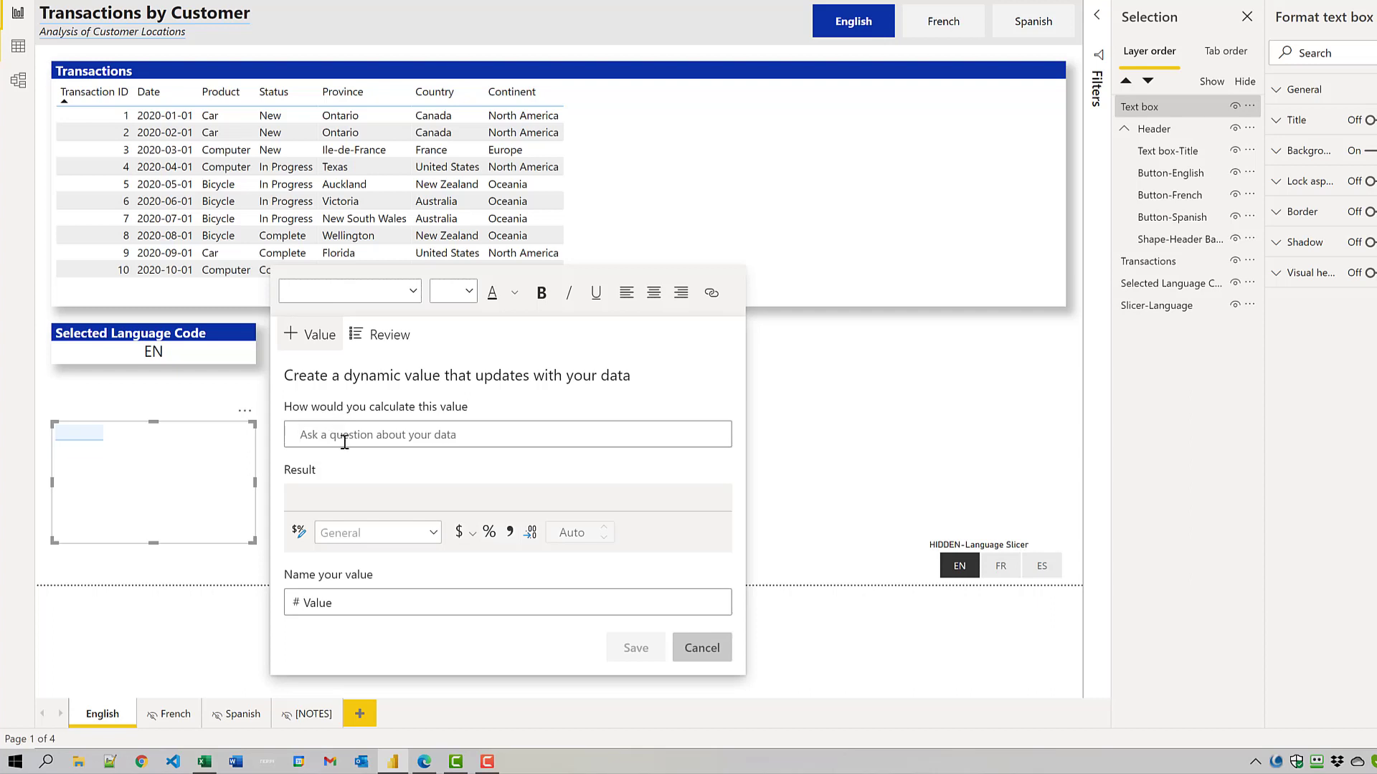
text(repr il)
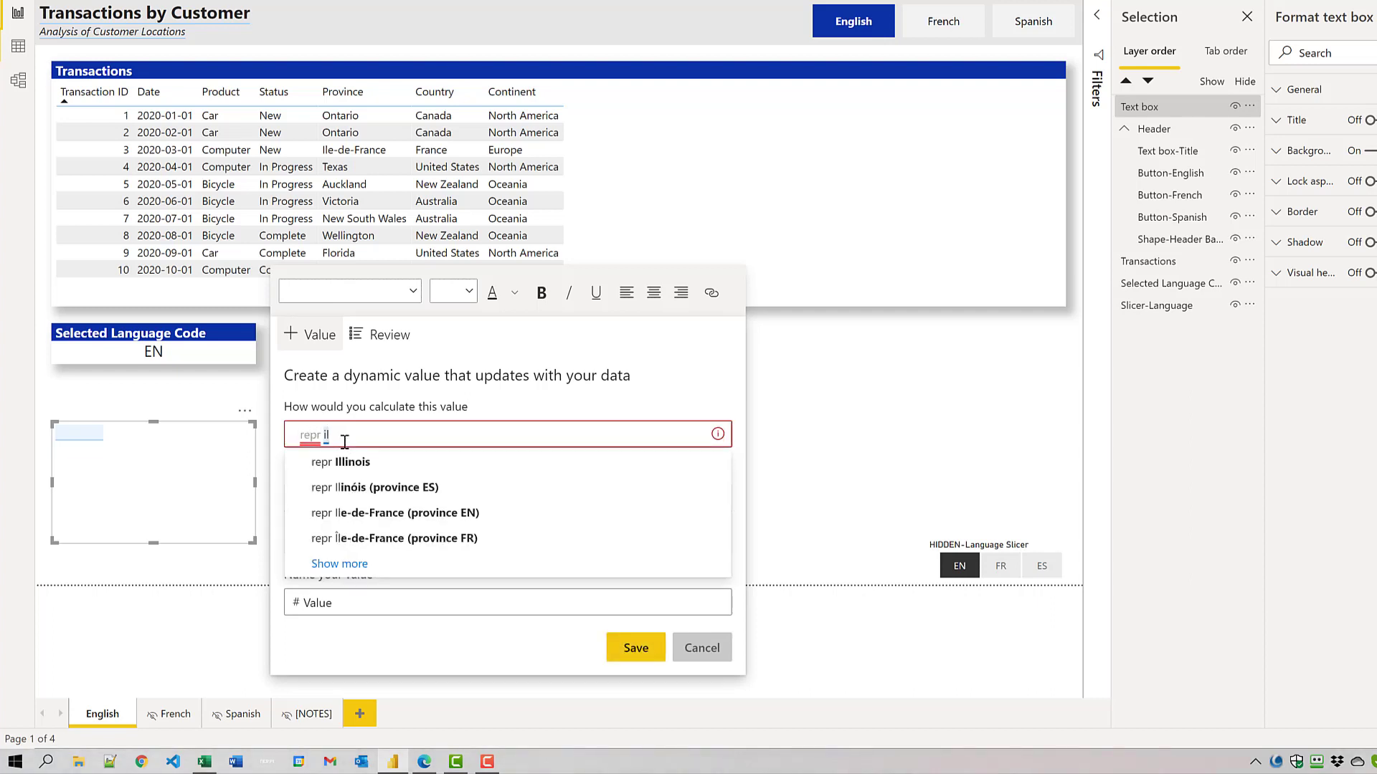
key(BackSpace)
key(BackSpace)
key(BackSpace)
key(BackSpace)
key(BackSpace)
key(BackSpace)
key(BackSpace)
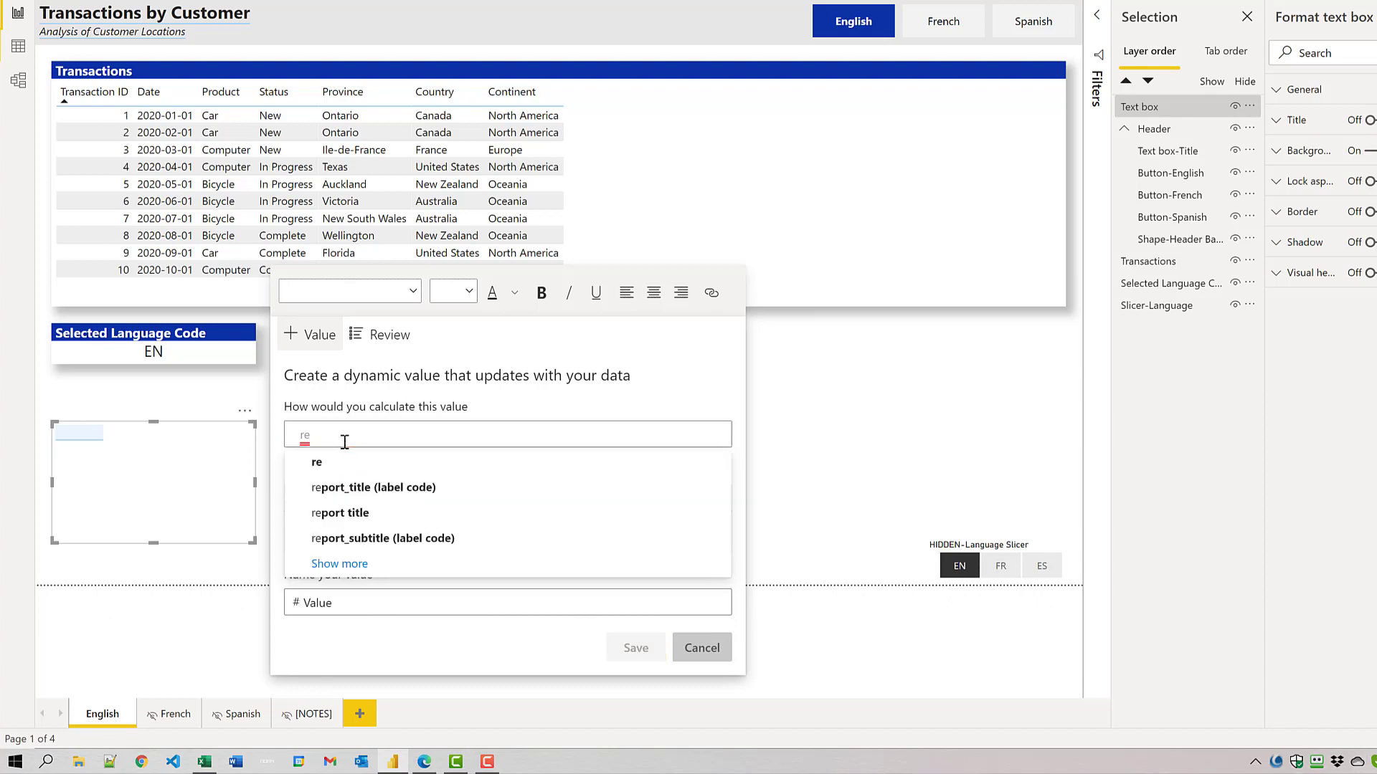
- Set the text box's dynamic value to be calculated from "report title"
text(reprt title)
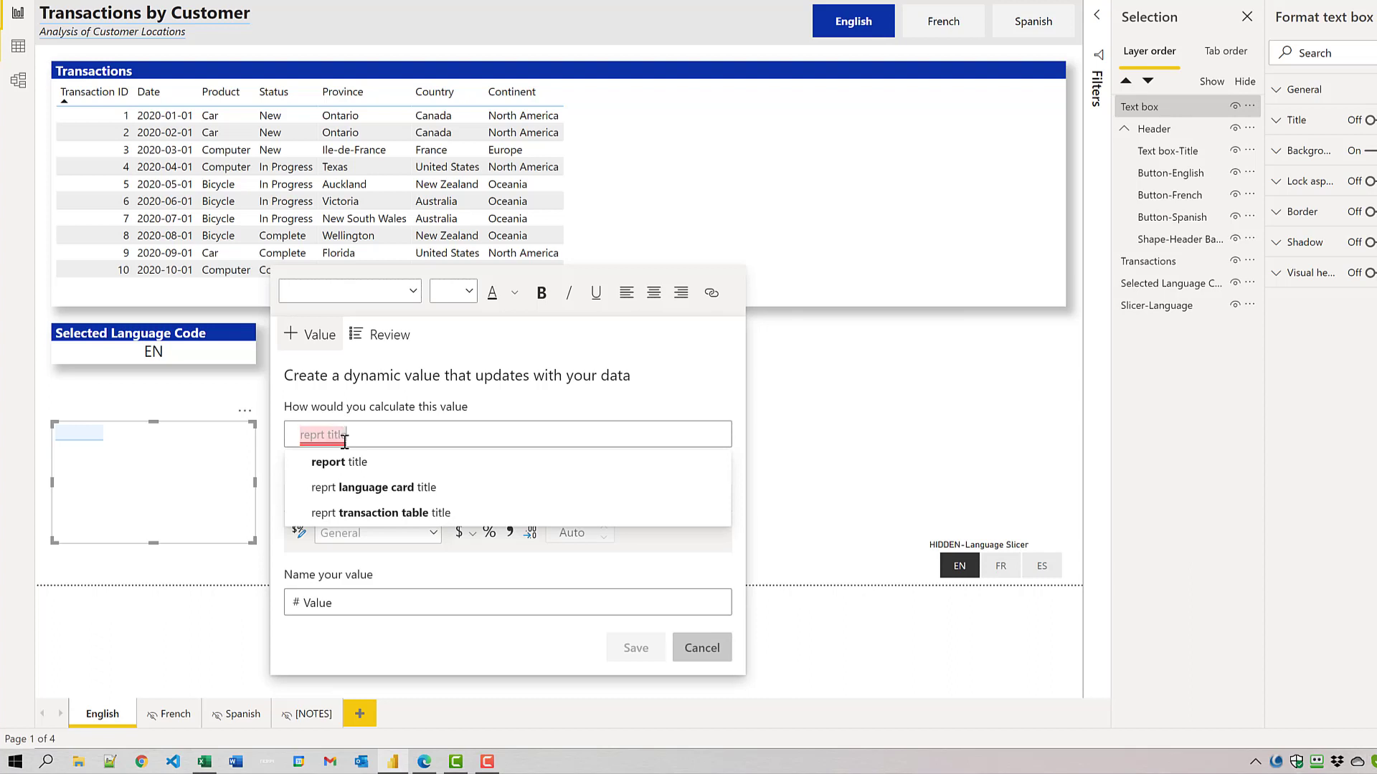
click(400, 466)
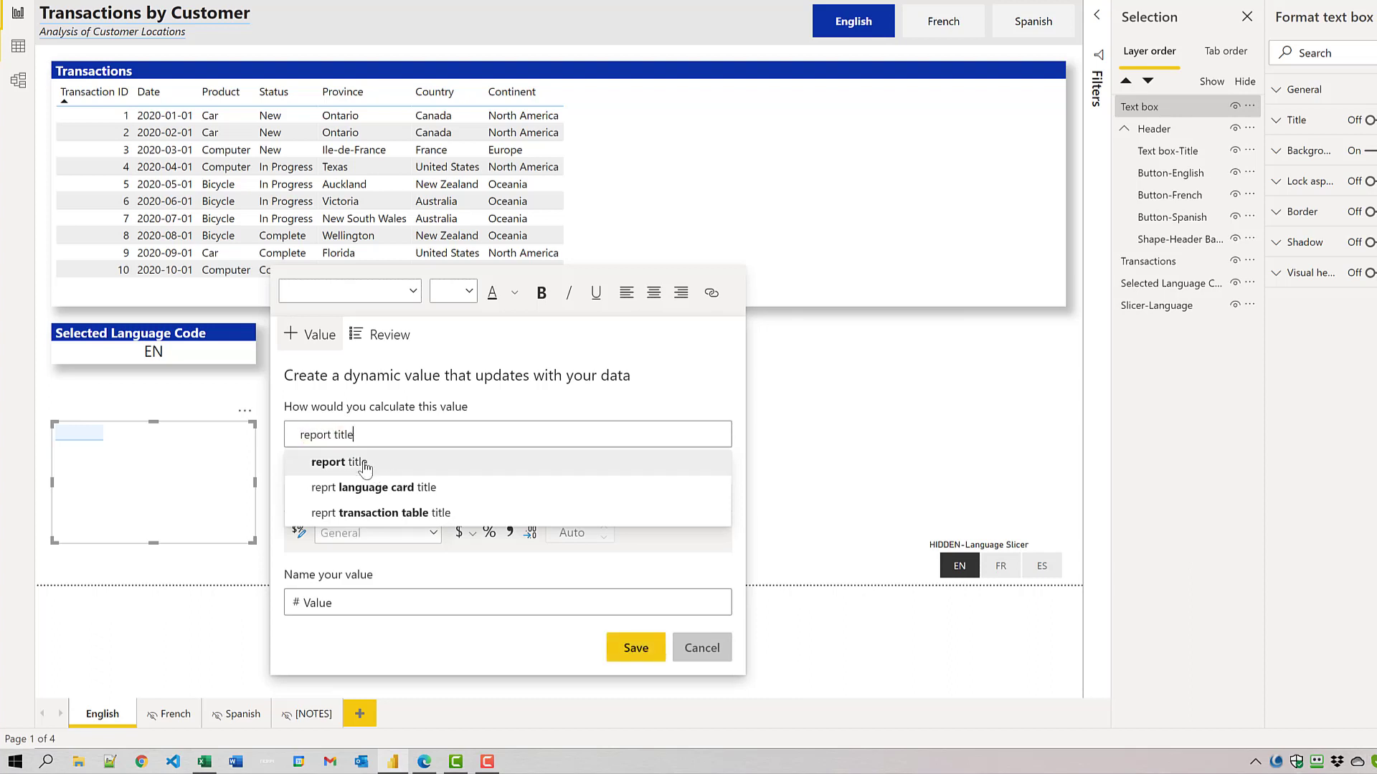
- Name the report title dynamic value "Value1" and save it to the text box
click(347, 606)
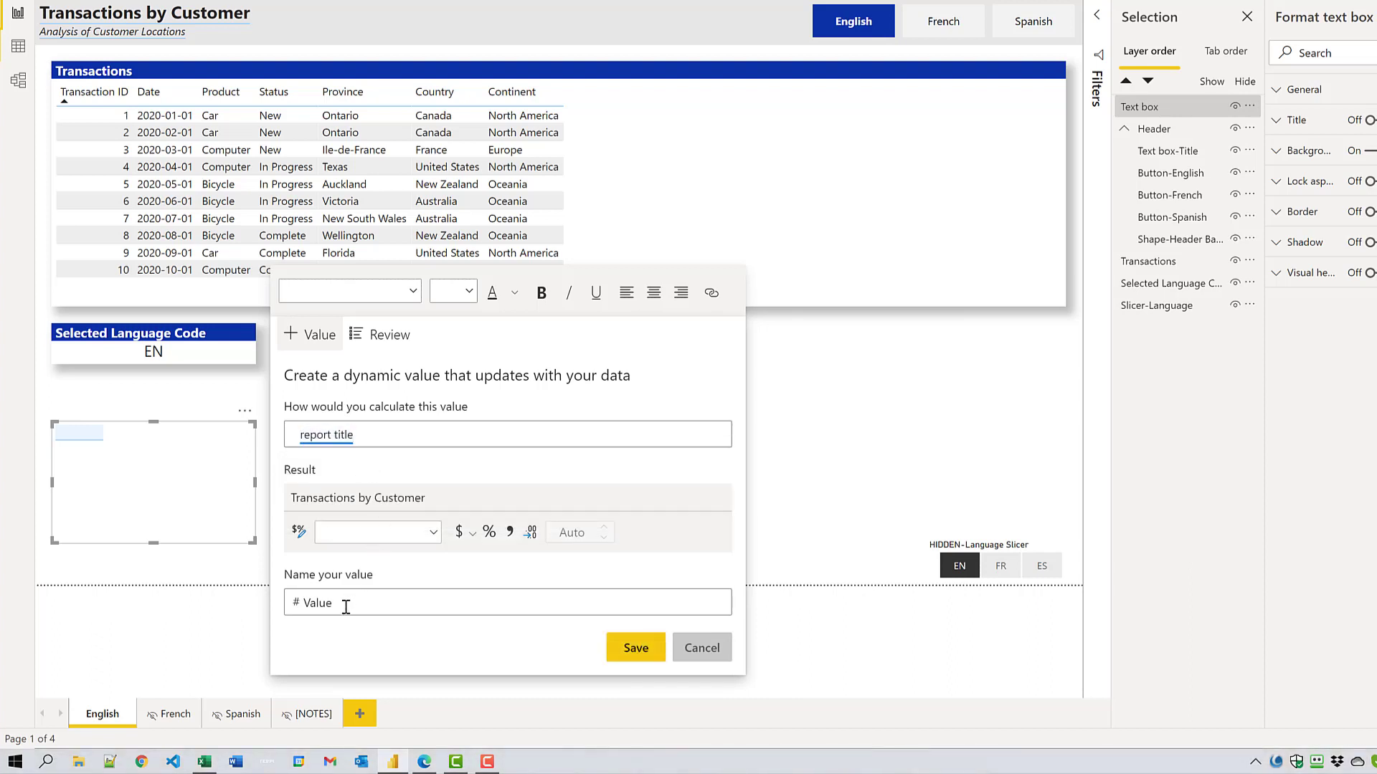
text(1)
click(640, 648)
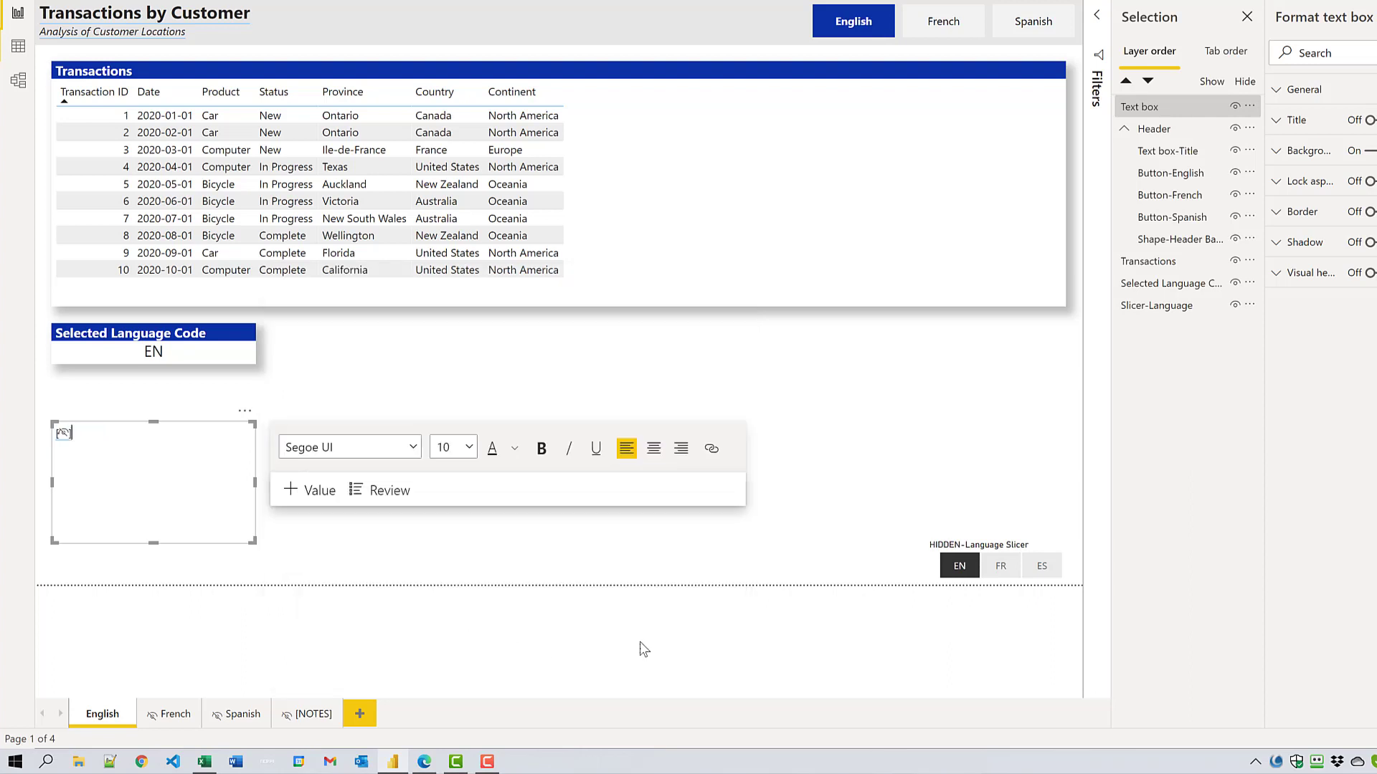
- Add a second dynamic value below the title in the text box, calculated from "rpot subtitle" and named "Value2", and save it
click(308, 492)
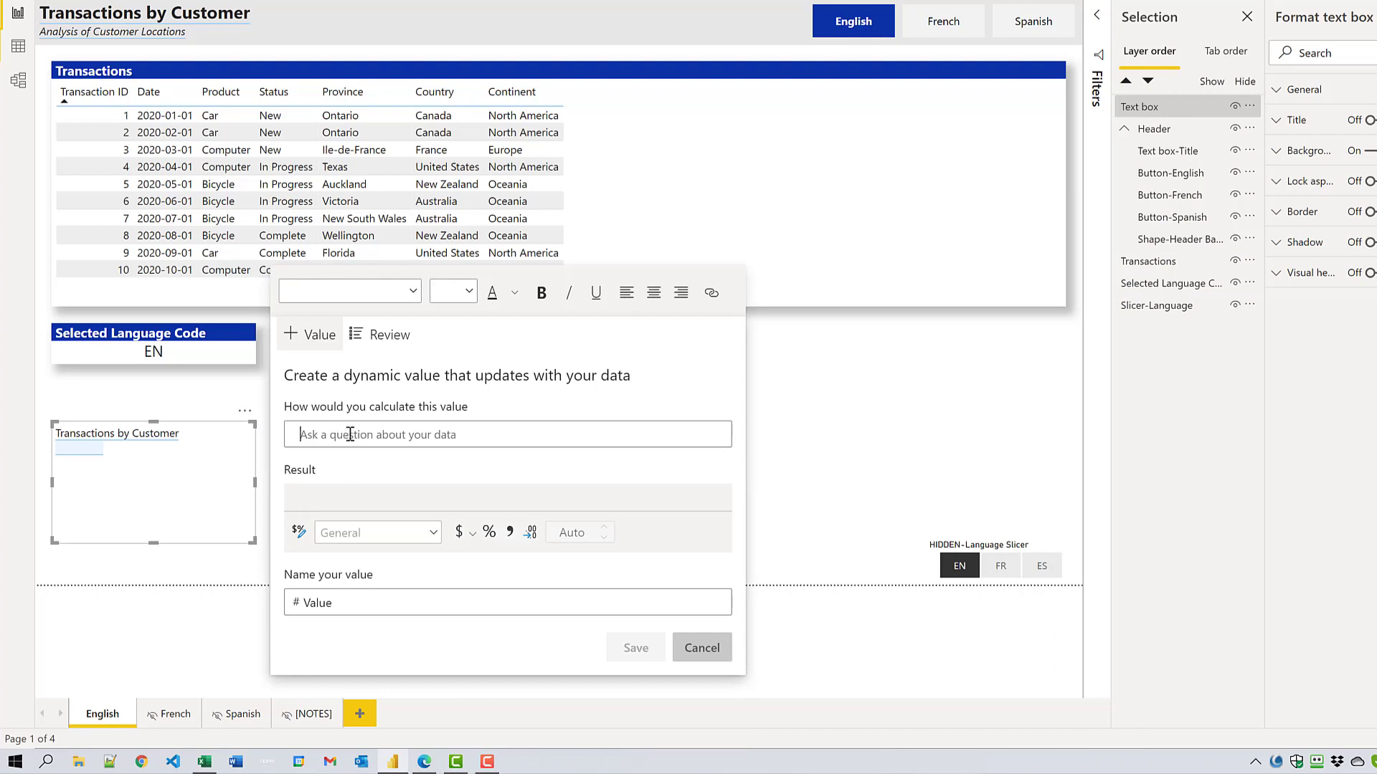
text(rpot)
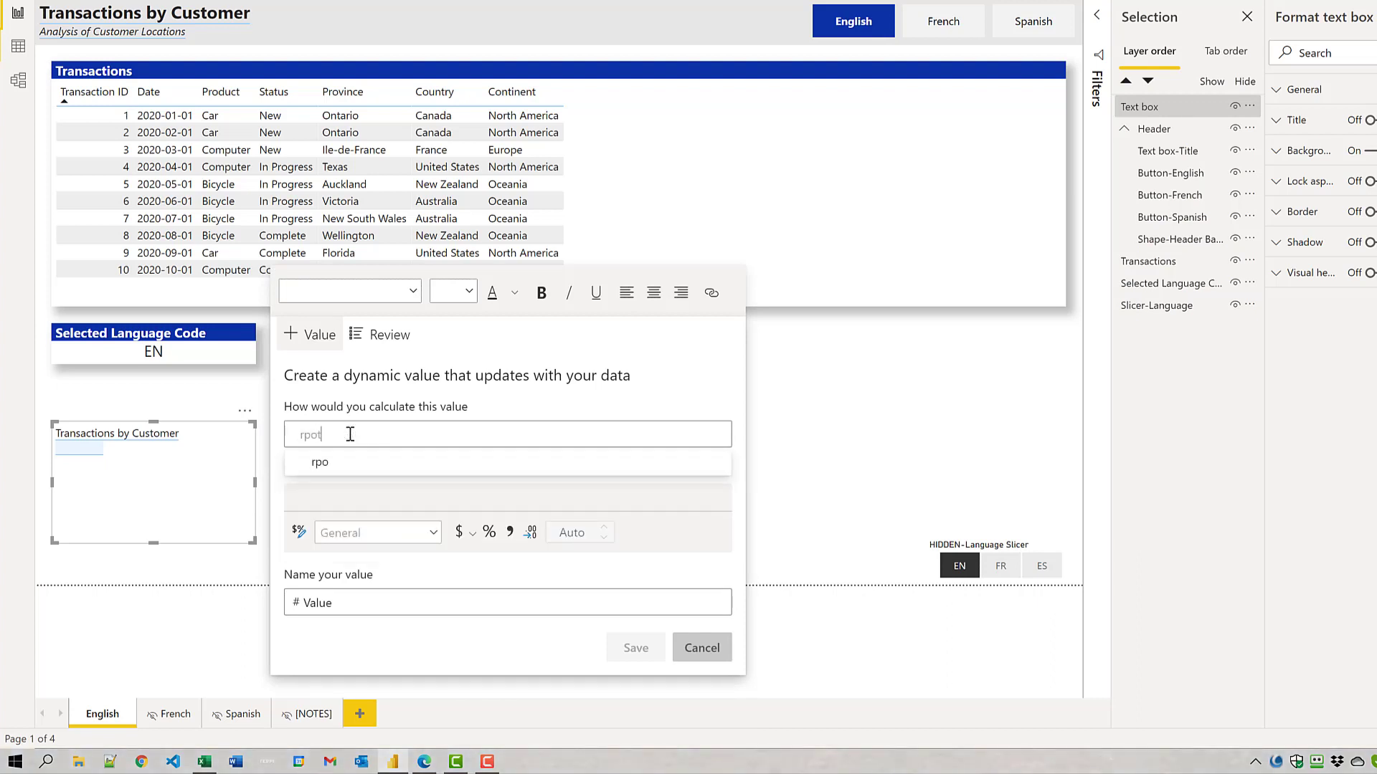
text( subtitle)
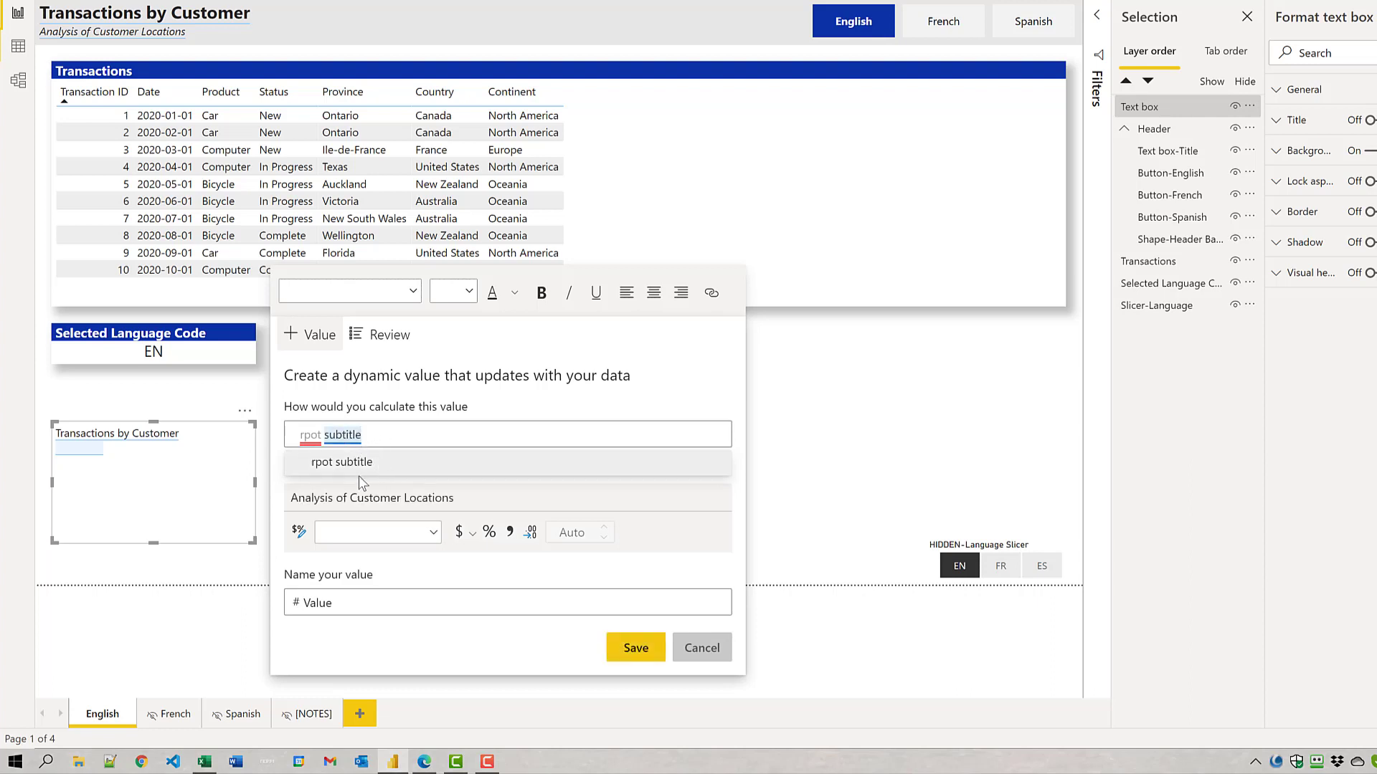
click(351, 468)
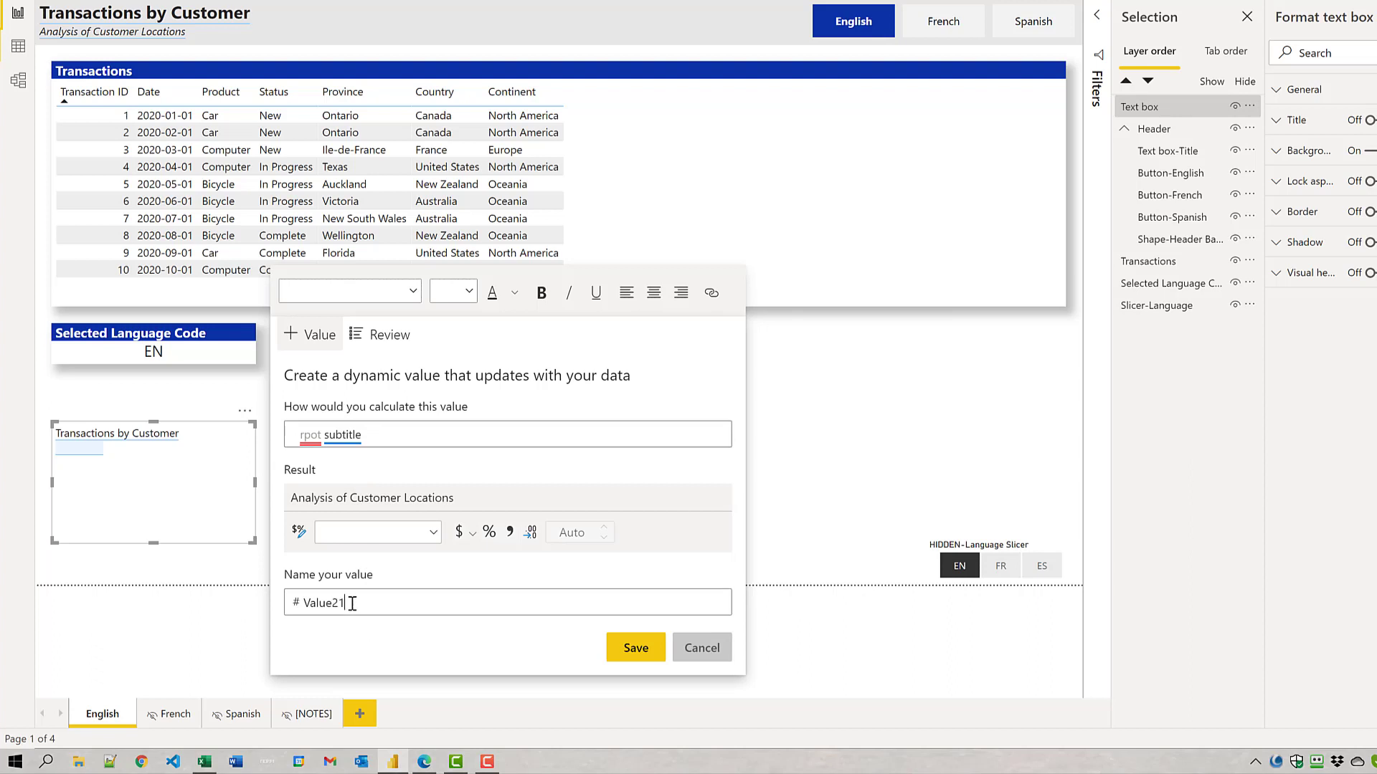
key(BackSpace)
click(635, 649)
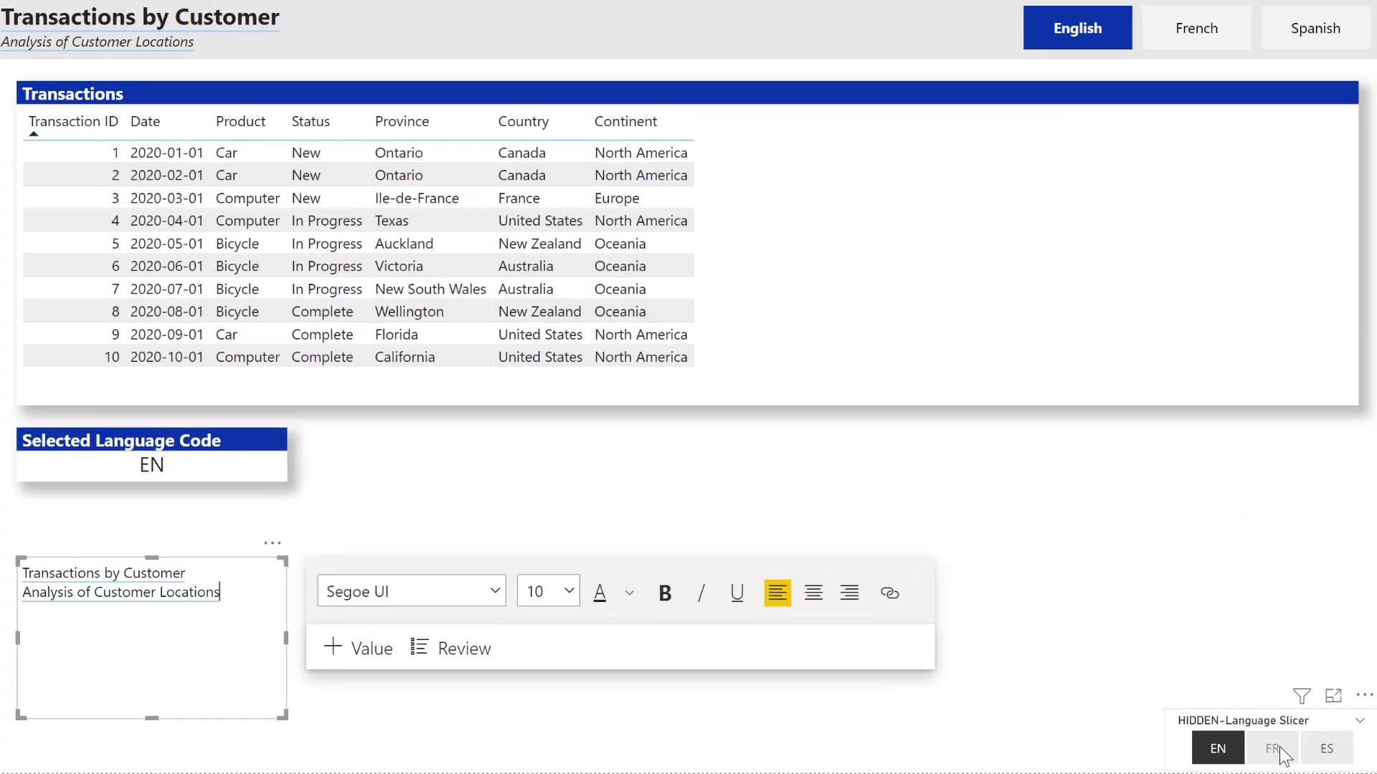
- Check the text box's translations by switching the language slicer to FR, ES, EN and back to FR
click(1281, 748)
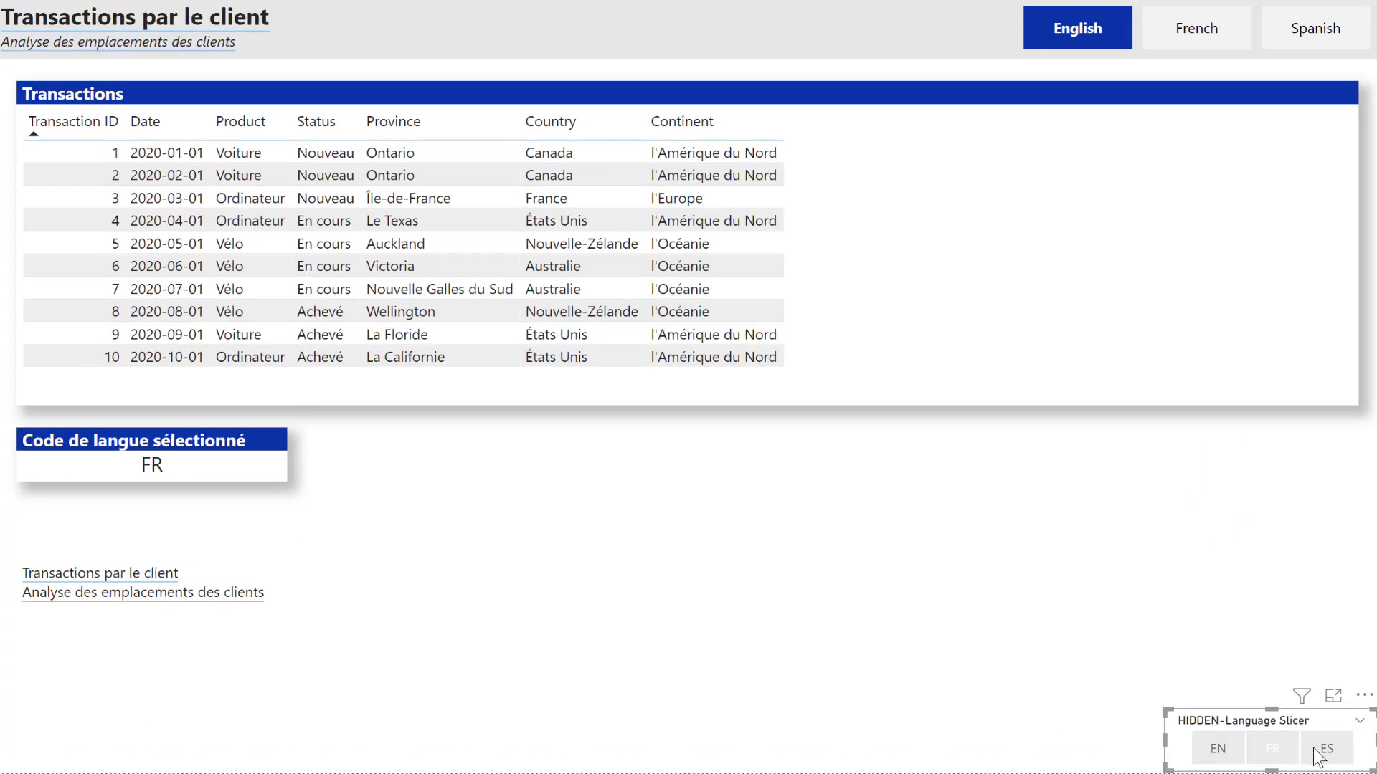
click(1338, 753)
click(1222, 753)
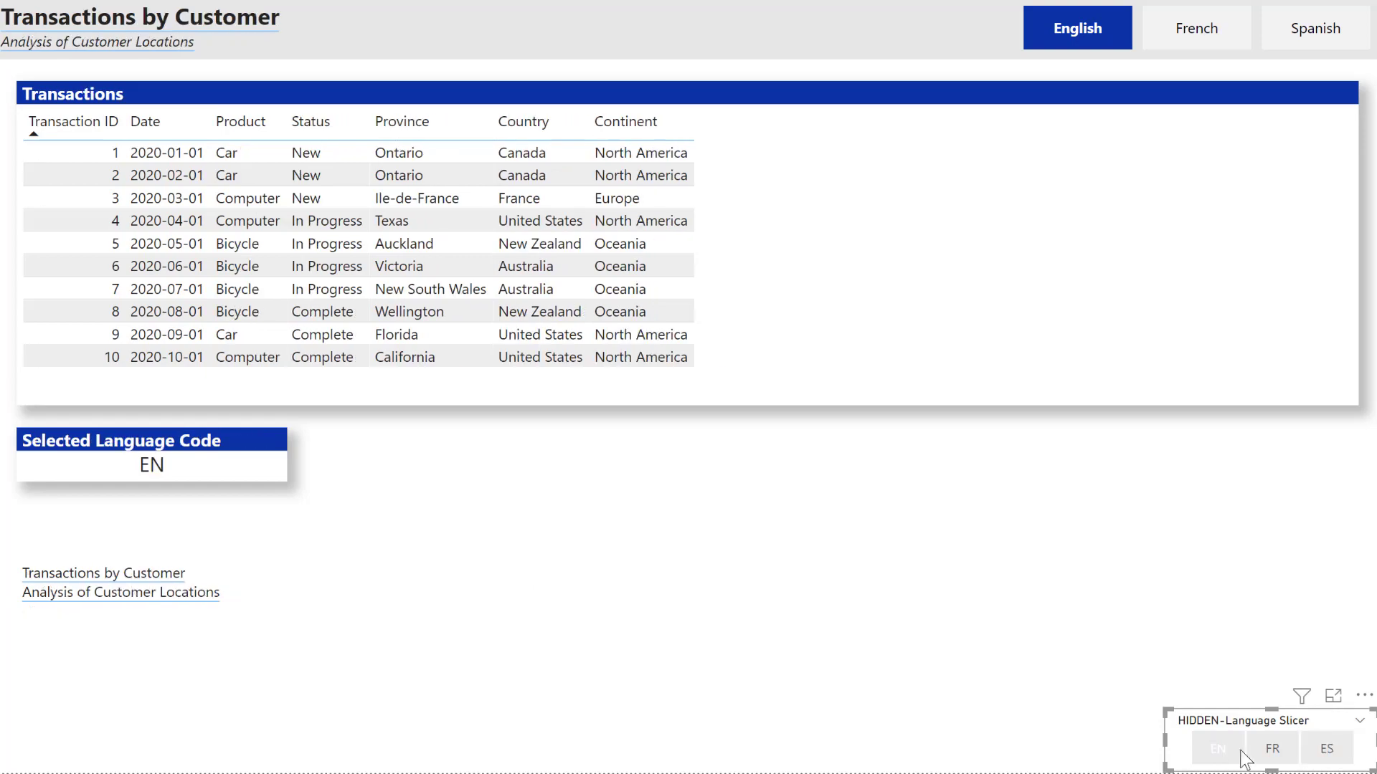
click(1272, 748)
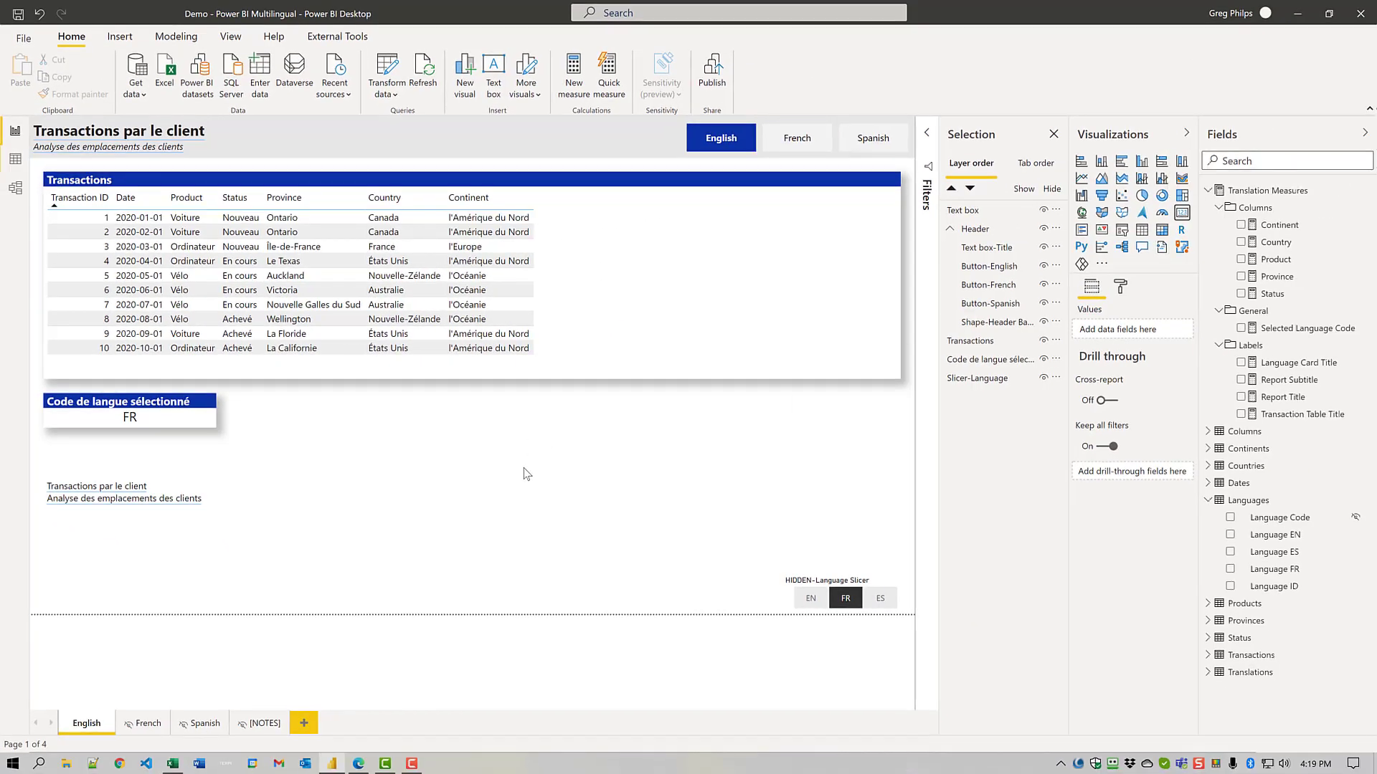
- Add a card visual showing the Selected Language Code measure, narrow it and place it between the text box and the language slicer
click(1183, 213)
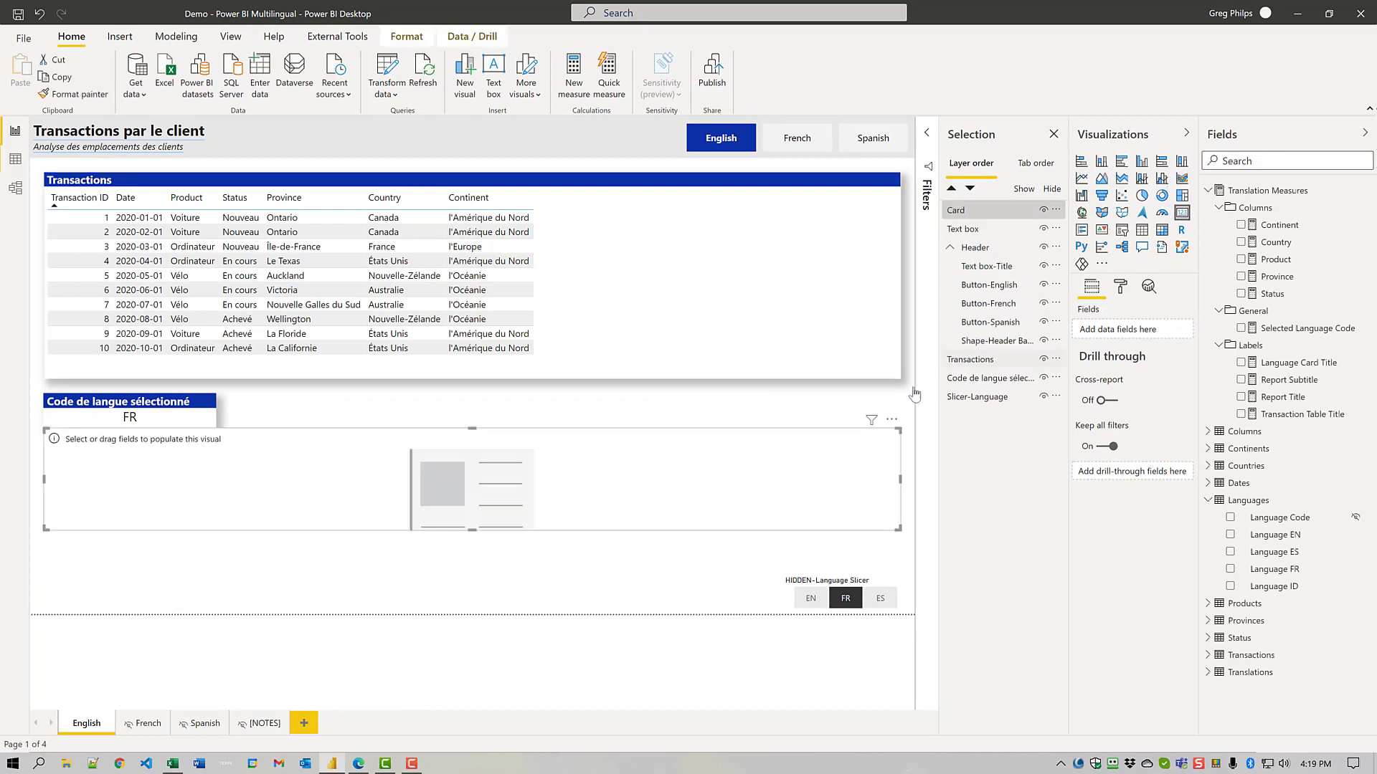
drag(900, 480, 338, 514)
drag(291, 473, 606, 509)
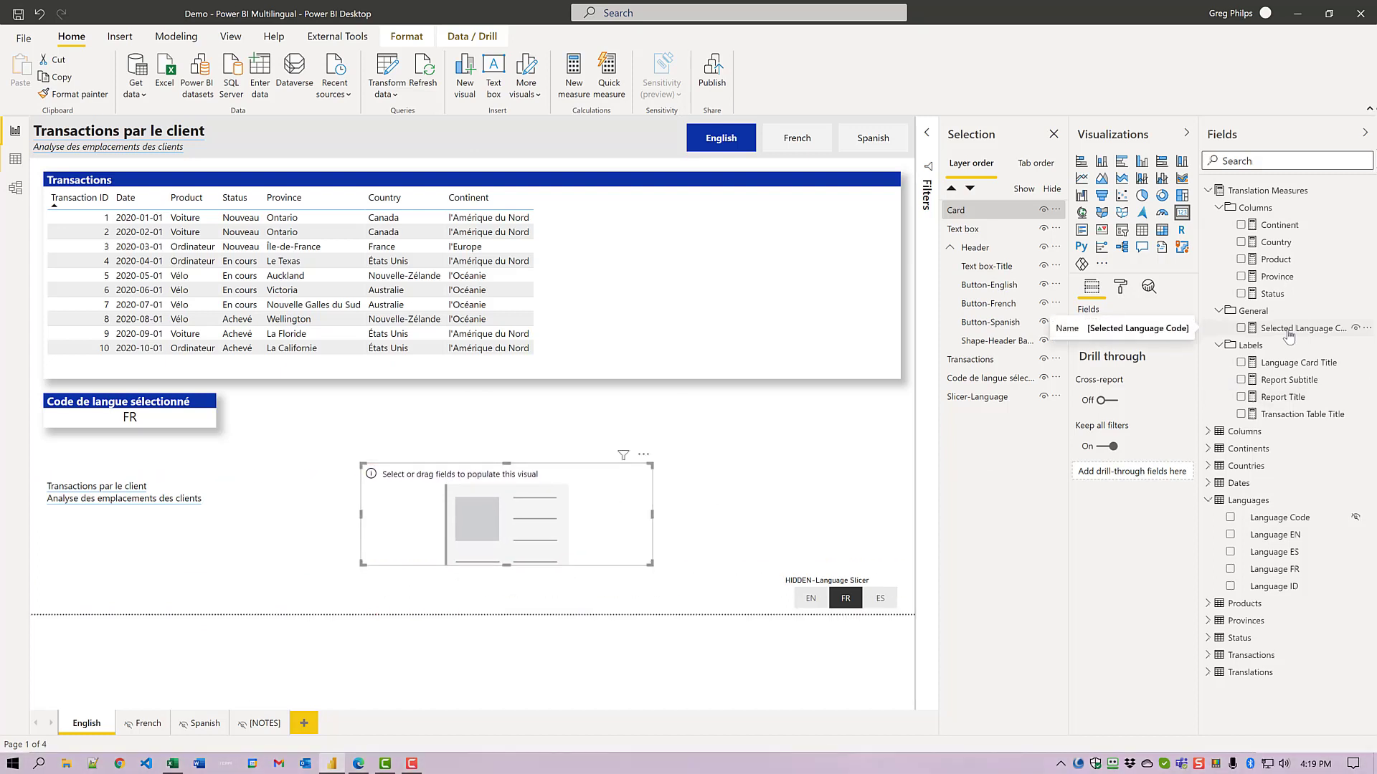
drag(1289, 334, 1108, 333)
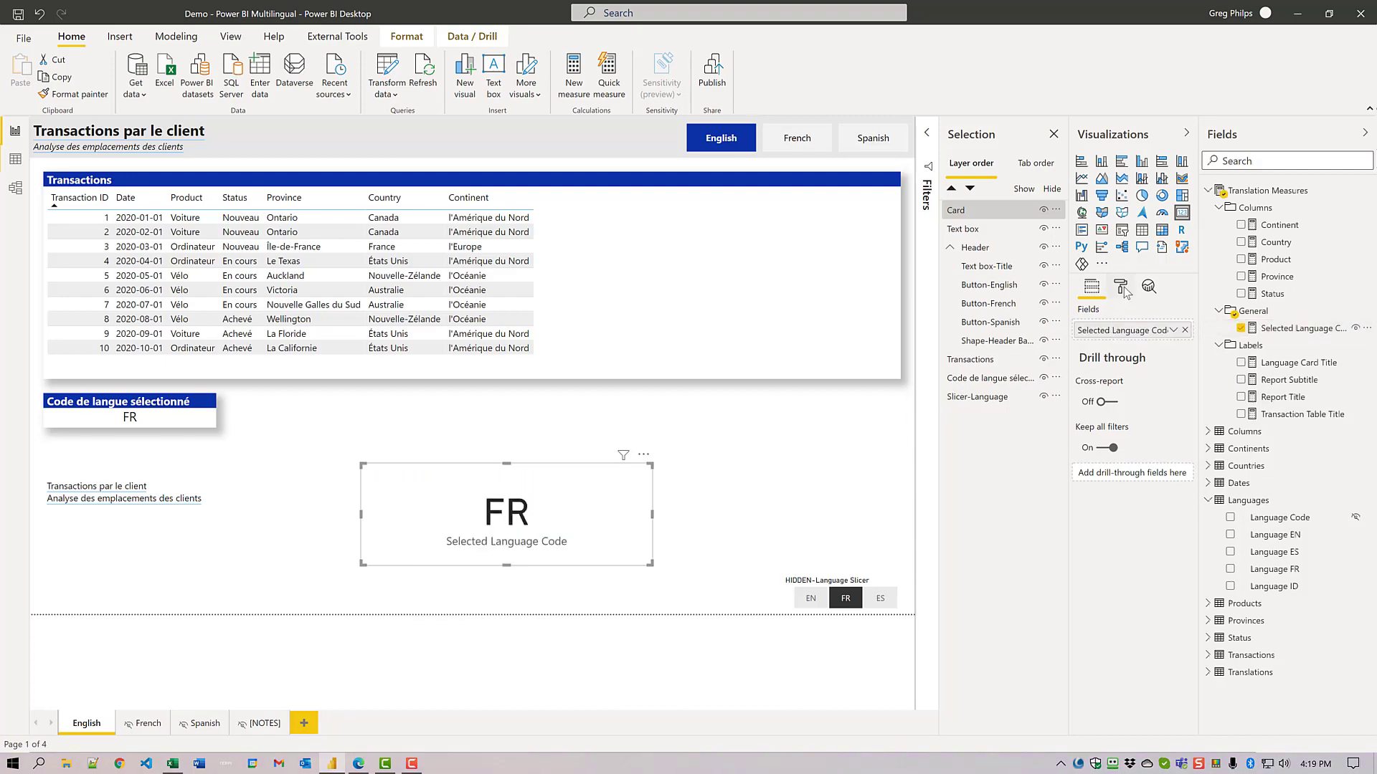
- Turn off the new card's category label and turn on its title
click(1121, 286)
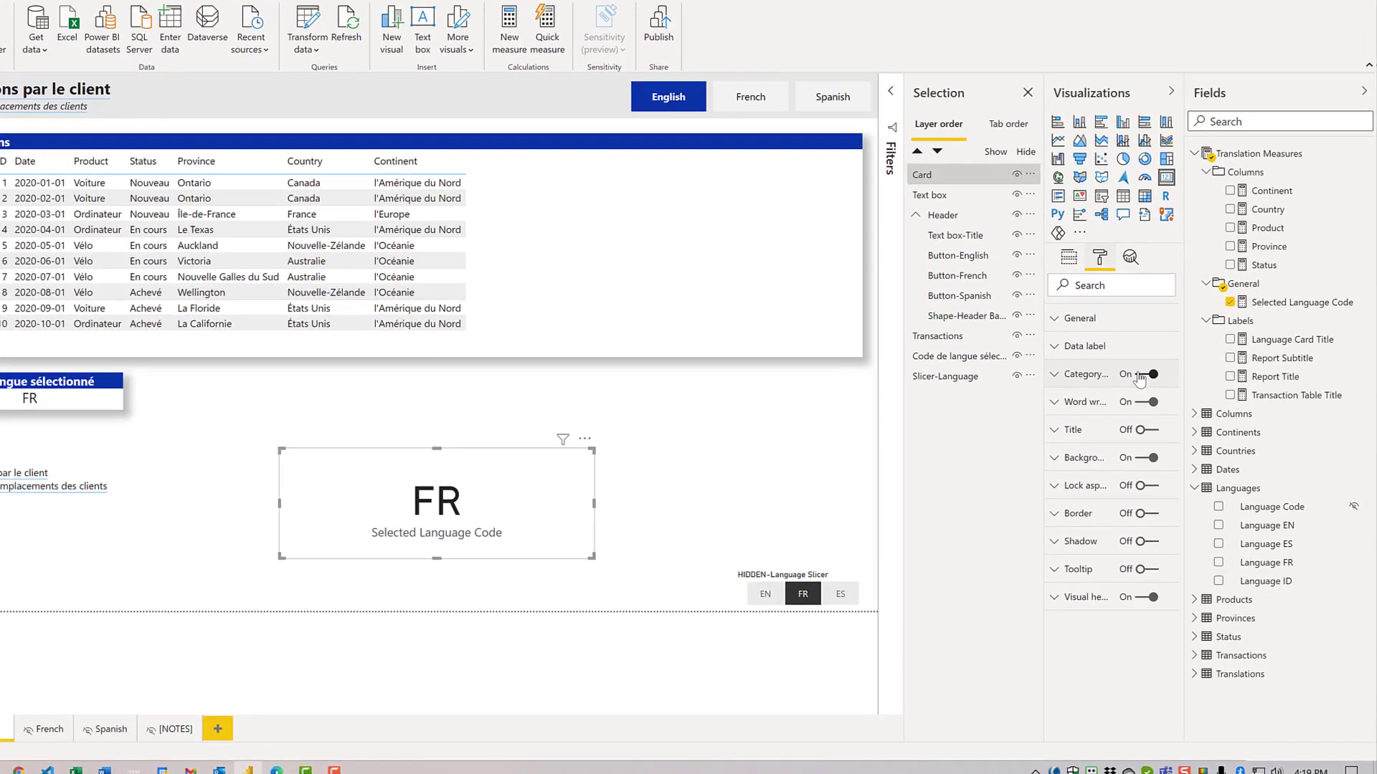
click(1142, 376)
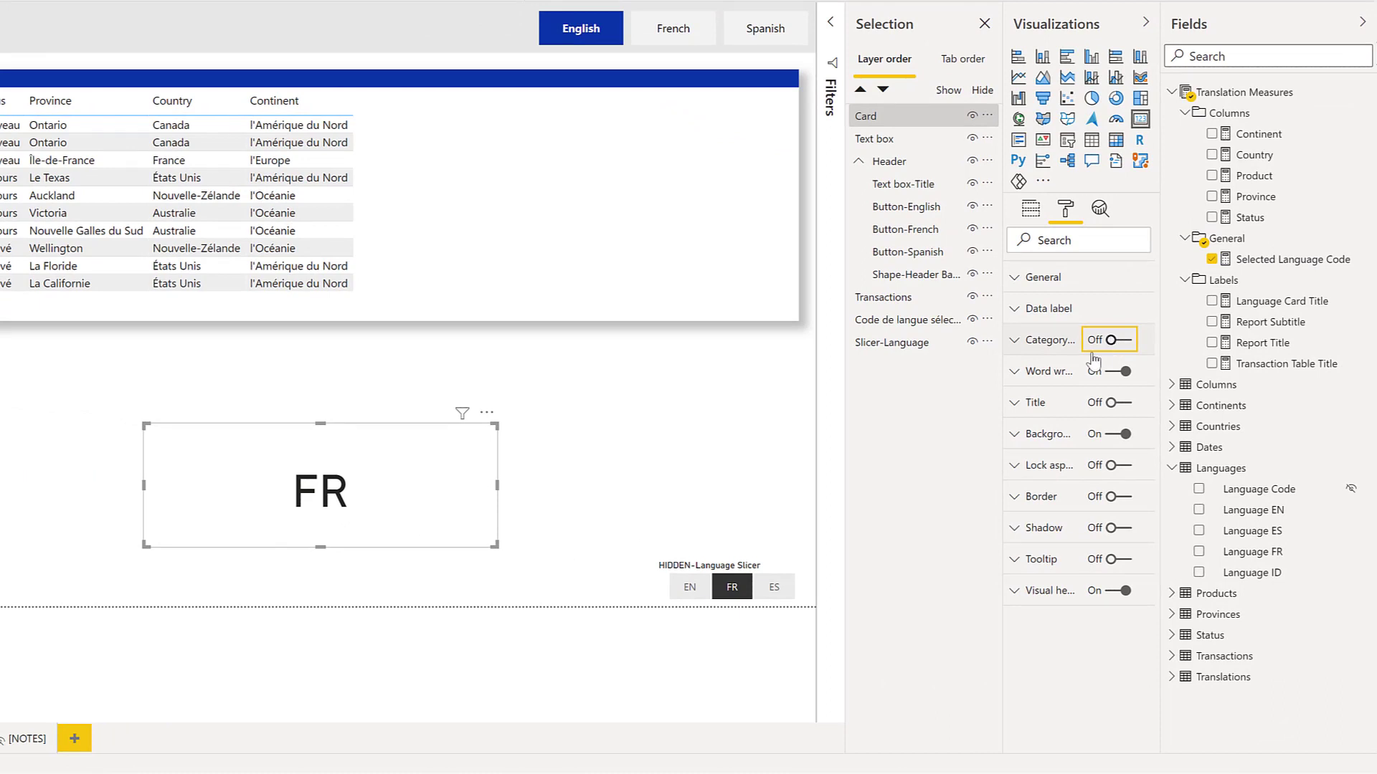
click(1121, 402)
- Format the card's title text by field value, based on the Language Card Title measure
click(1128, 455)
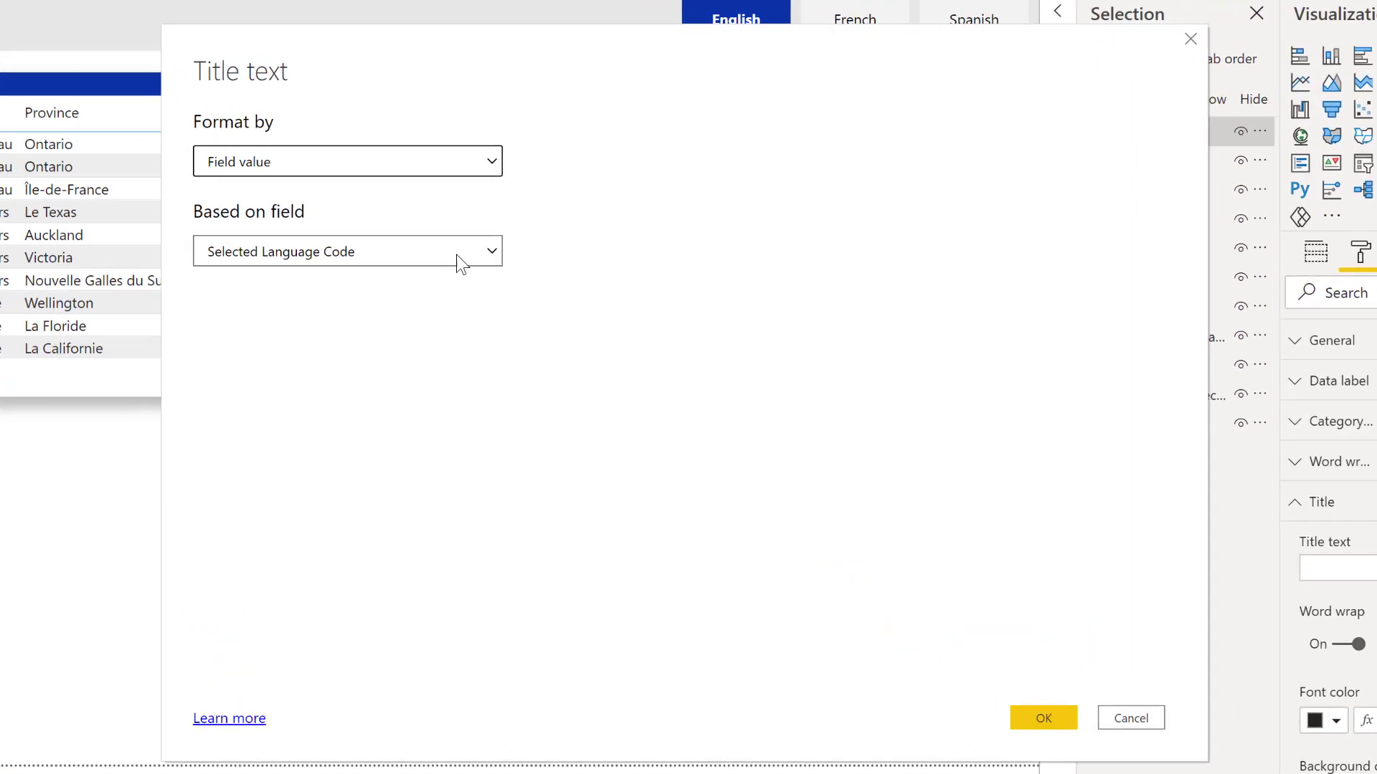
click(489, 252)
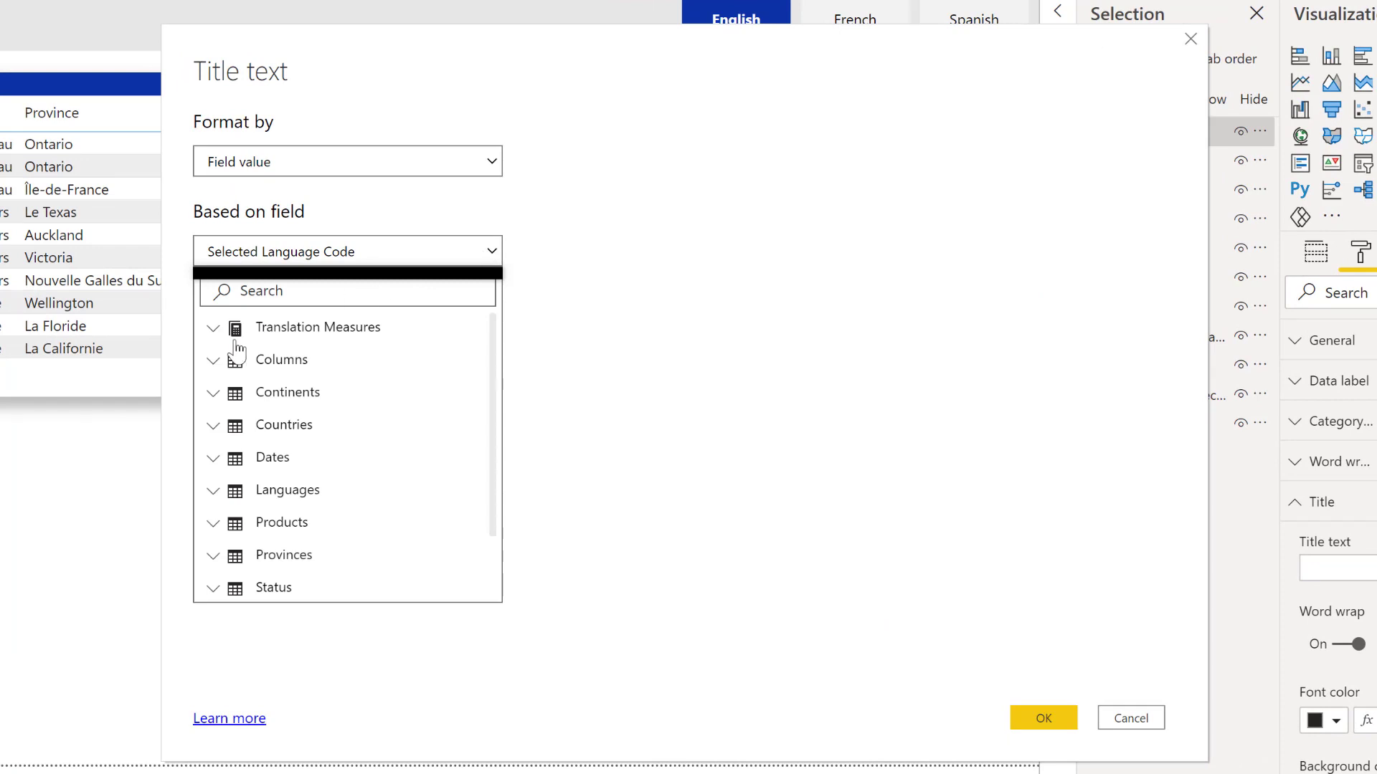
click(216, 332)
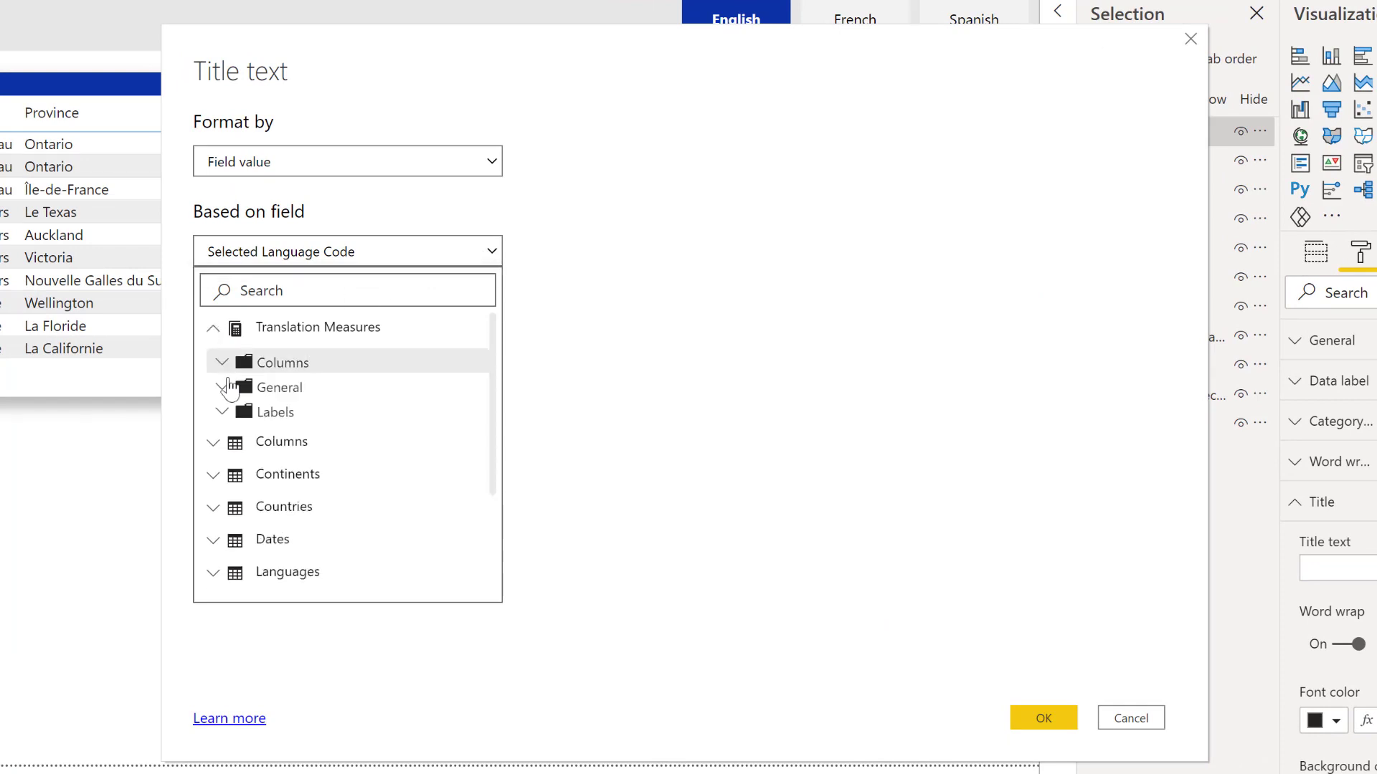
click(223, 415)
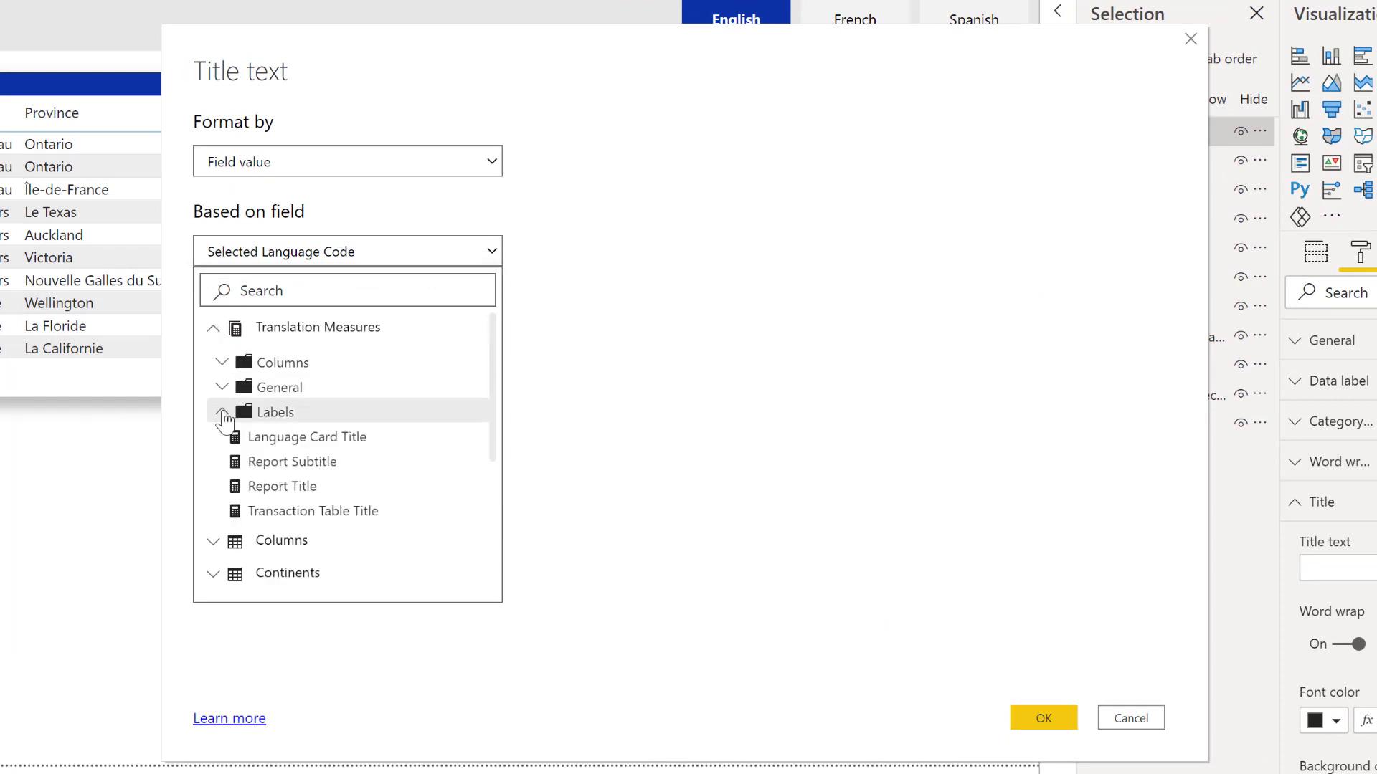
click(294, 437)
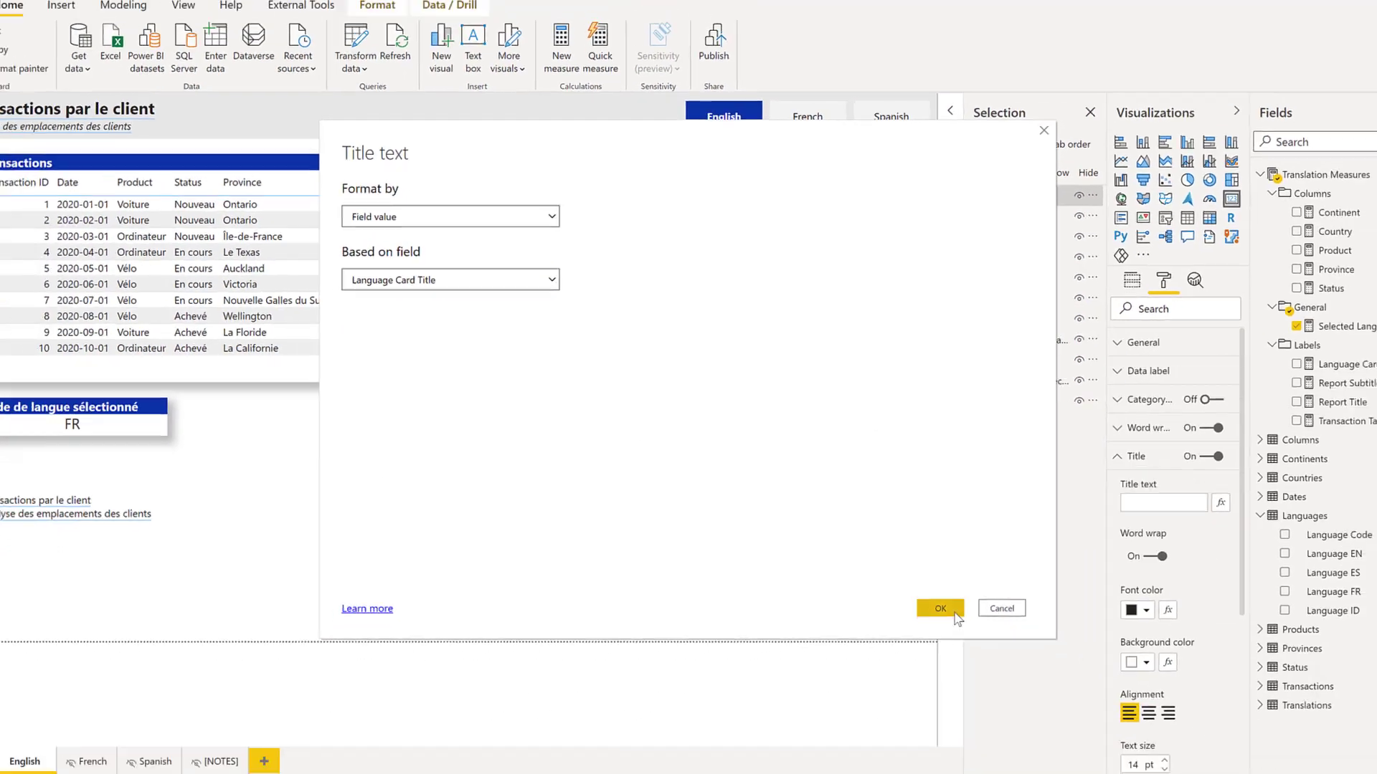
click(1043, 718)
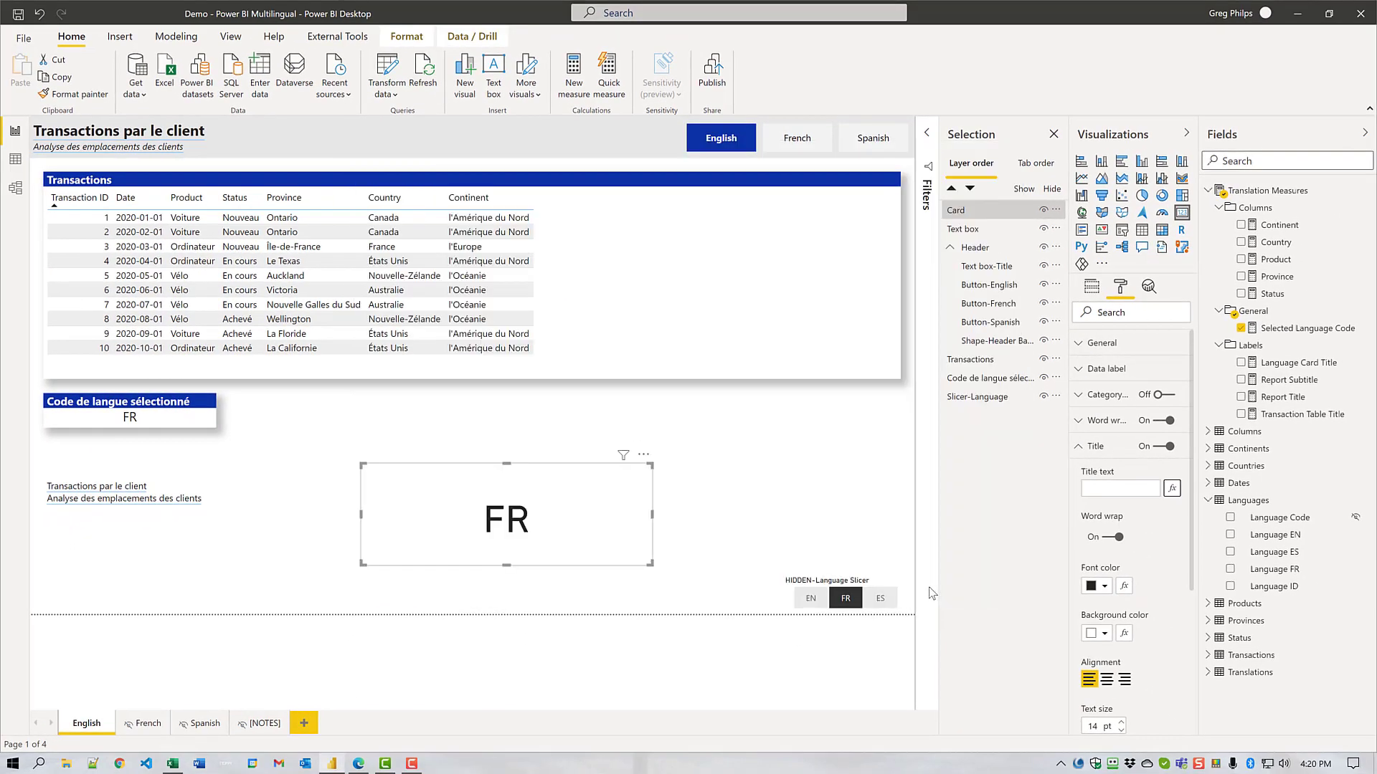
click(748, 525)
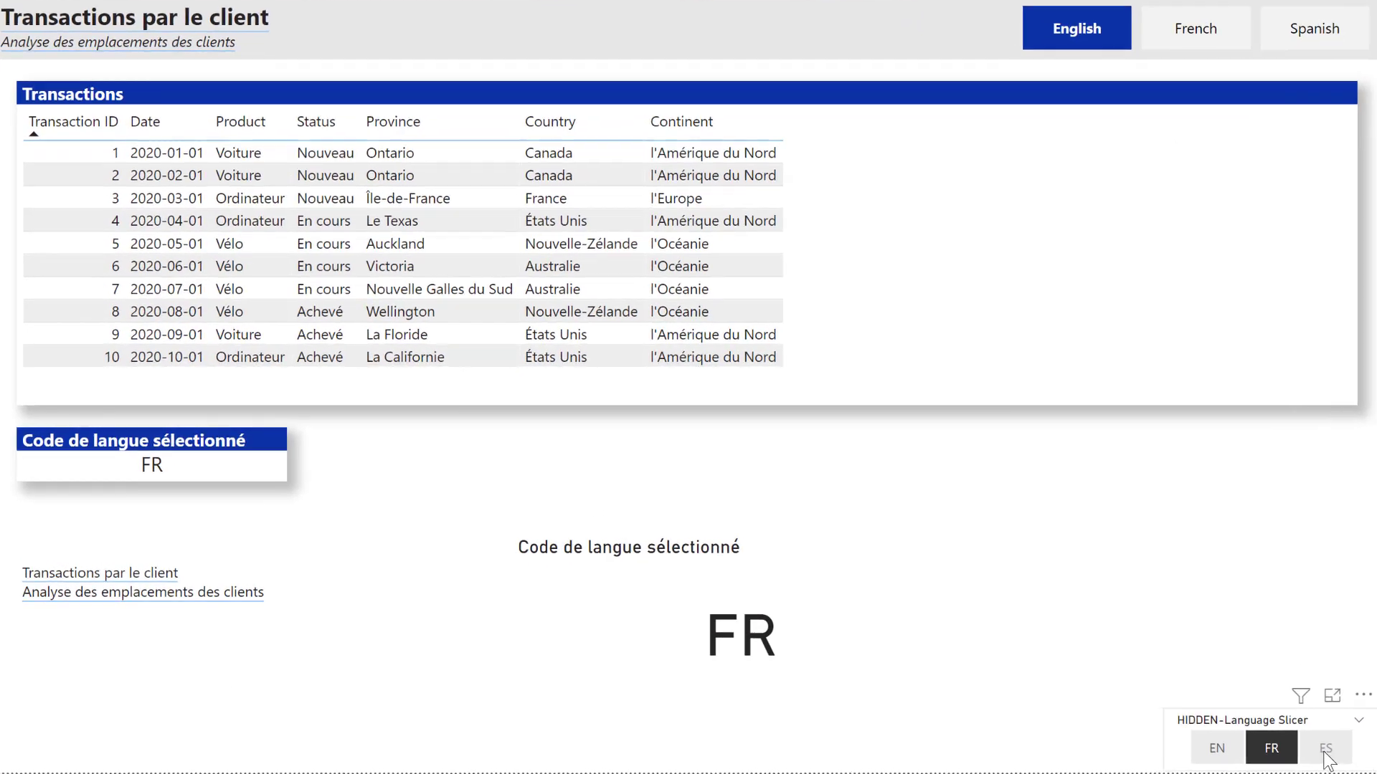
- Check the card's dynamic title by switching the language slicer to ES, FR and EN
click(1326, 751)
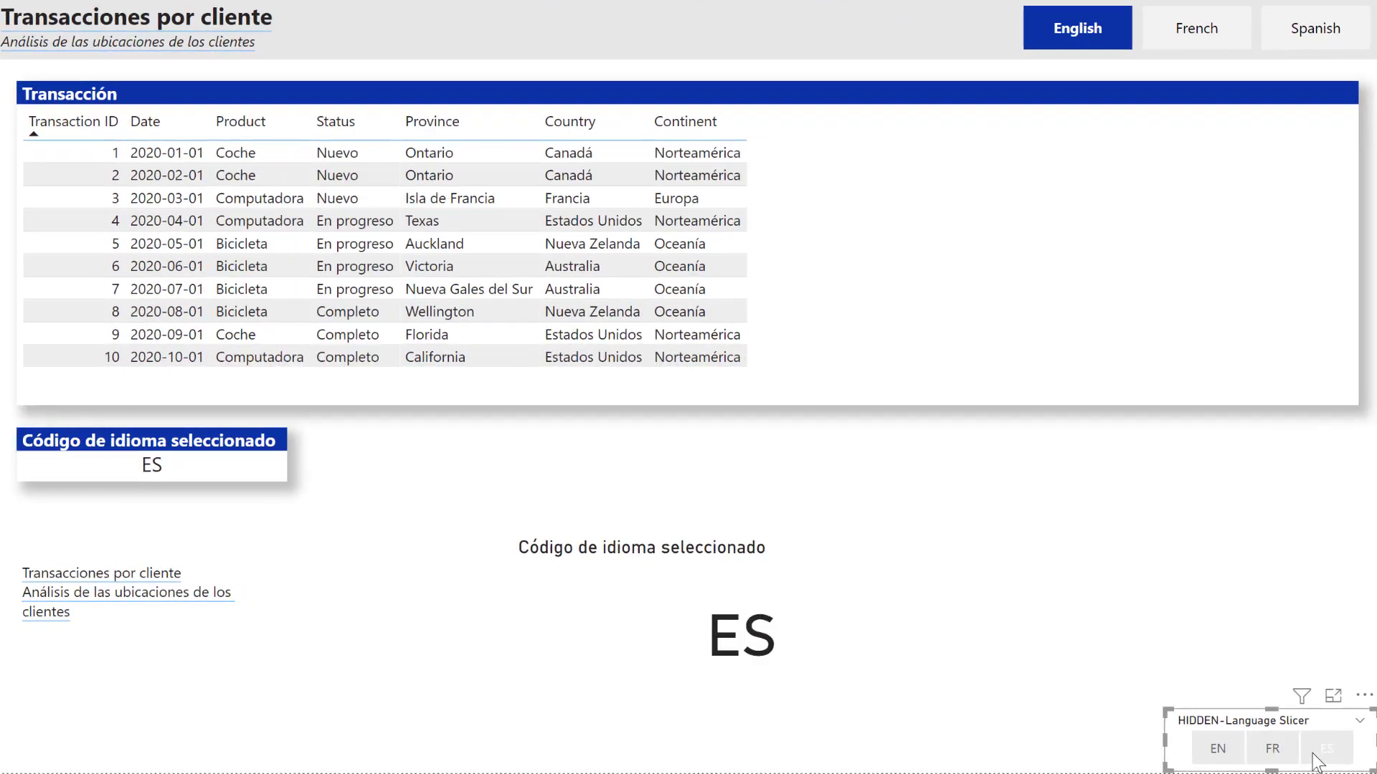
click(1270, 749)
click(1219, 751)
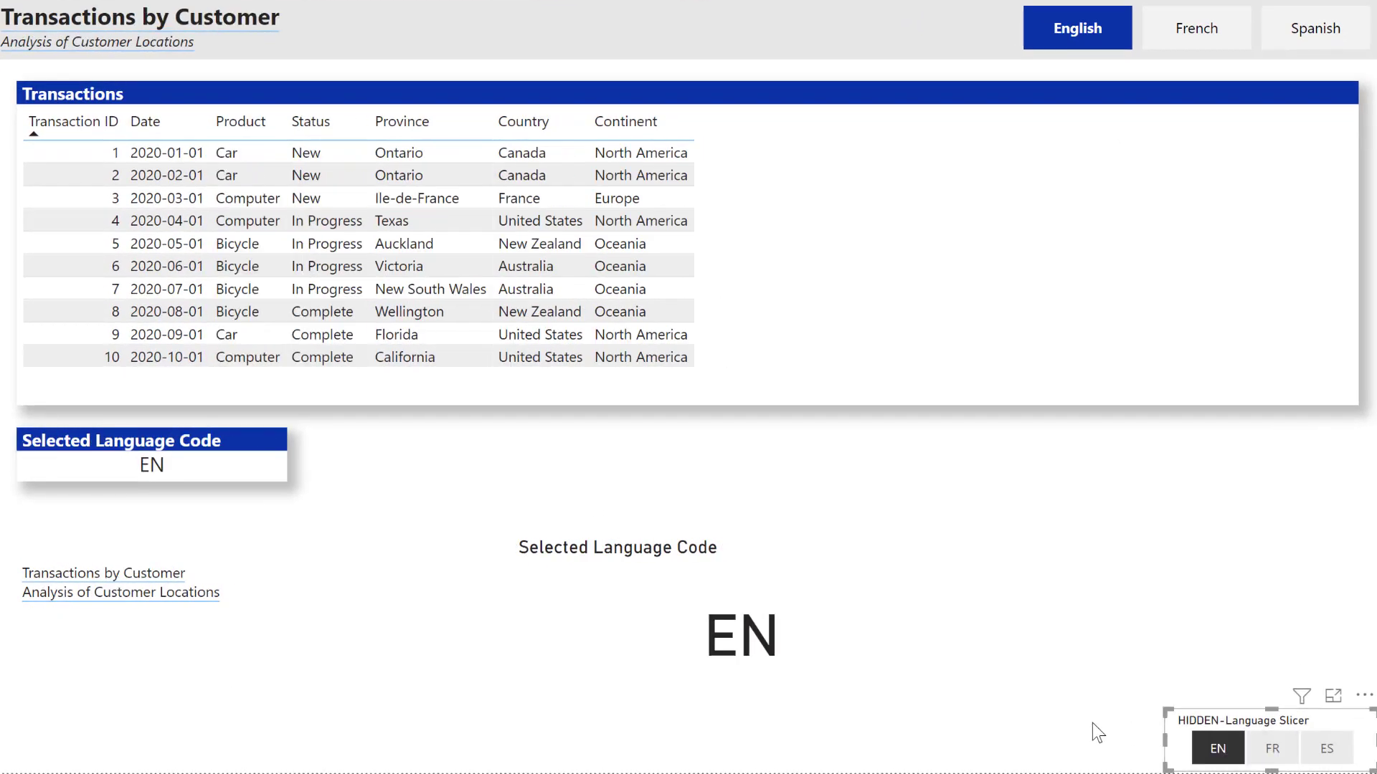
- Delete the demo text box and the new card from the English page
click(1037, 726)
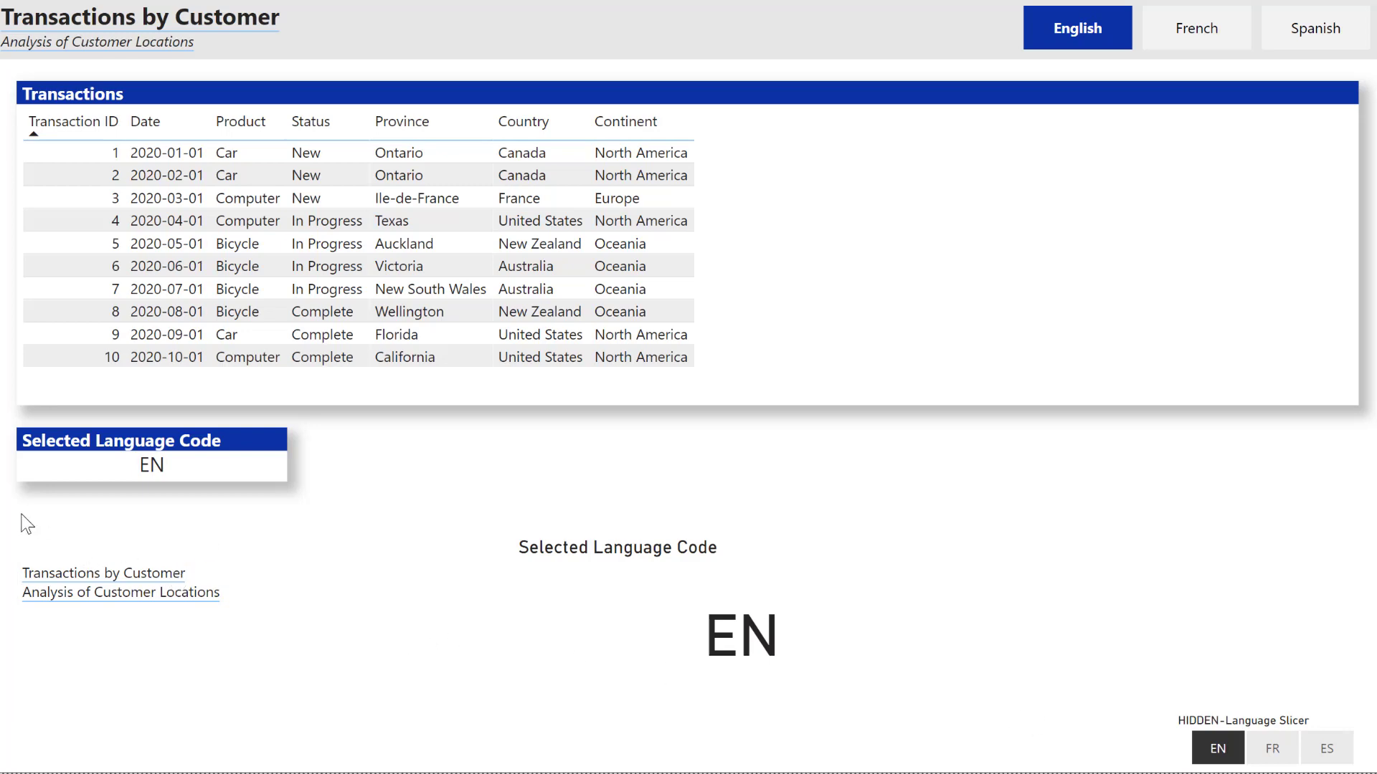
drag(13, 501, 1008, 756)
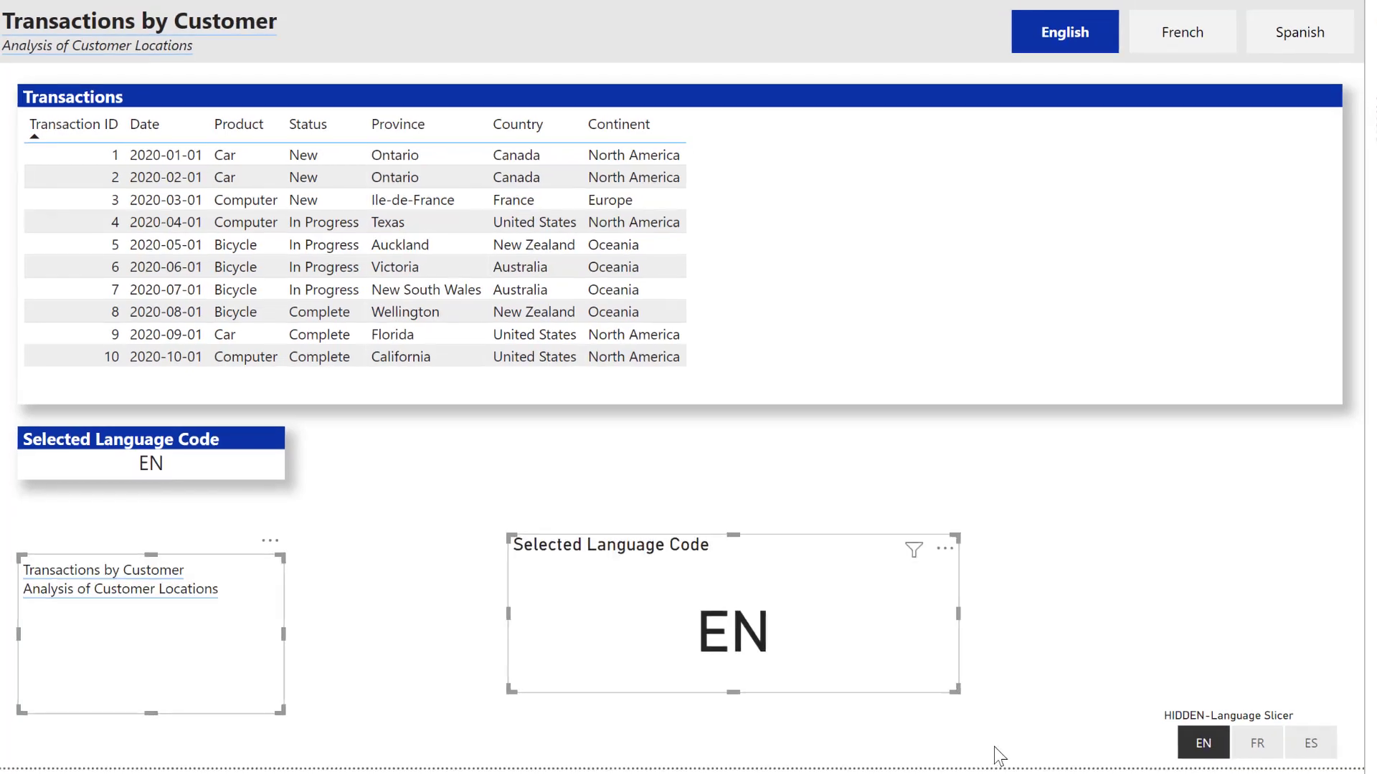
key(Delete)
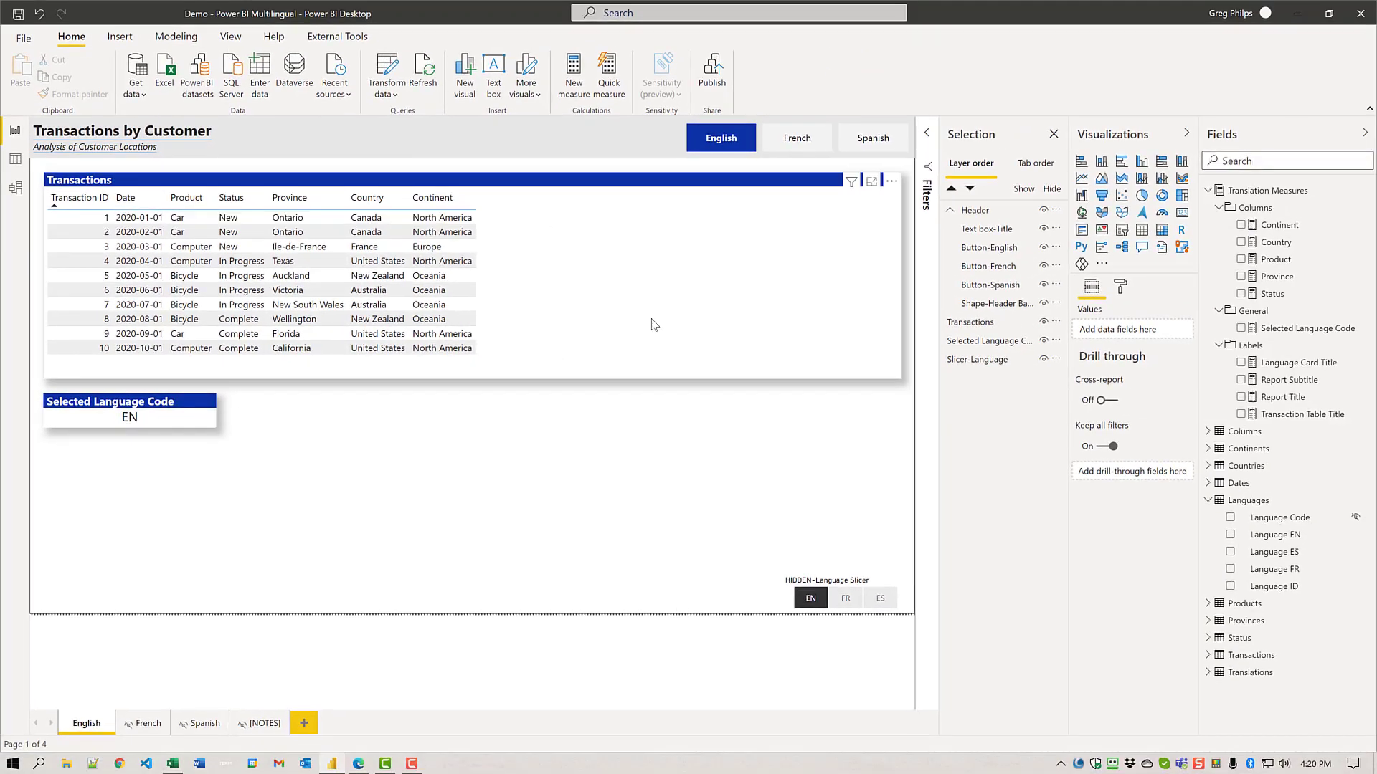
- Inspect the Transactions table's value fields and the field its title text is based on
click(654, 325)
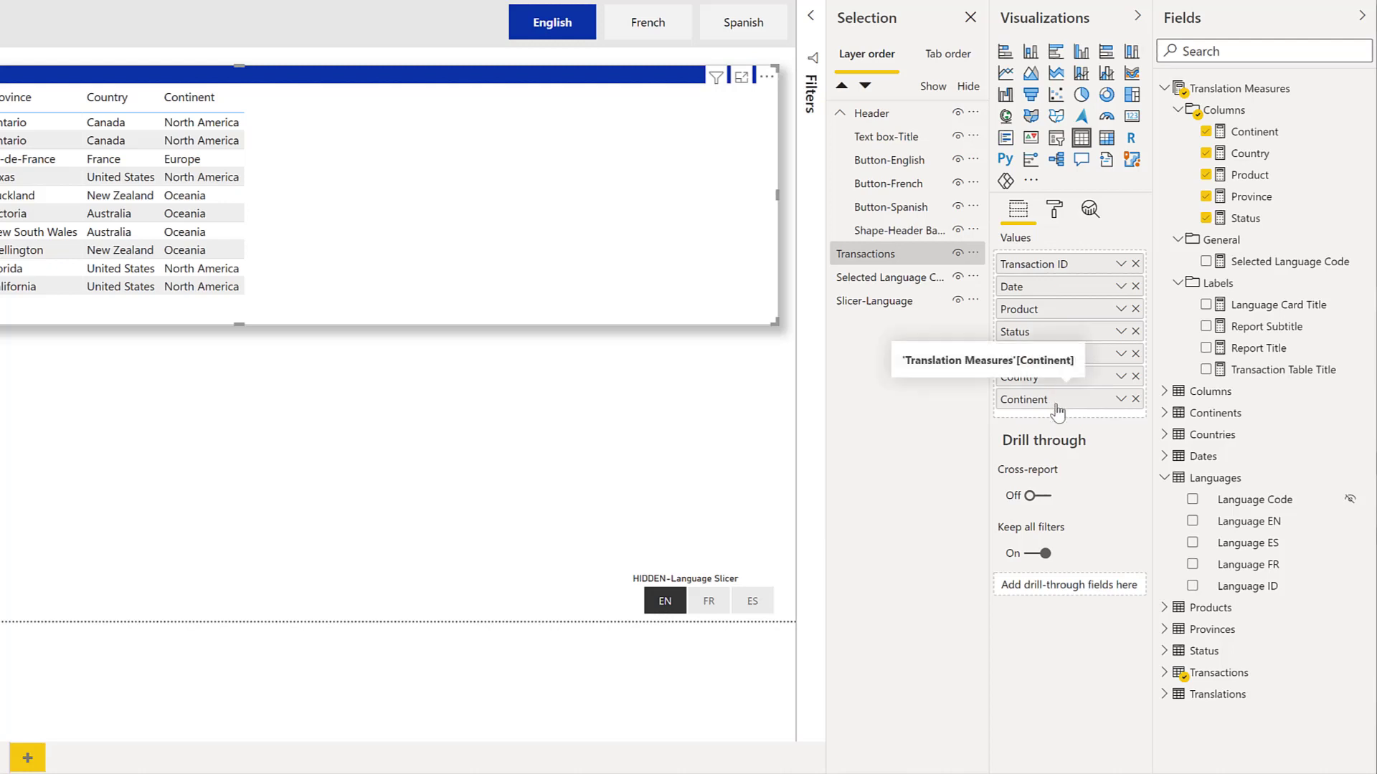
click(1055, 212)
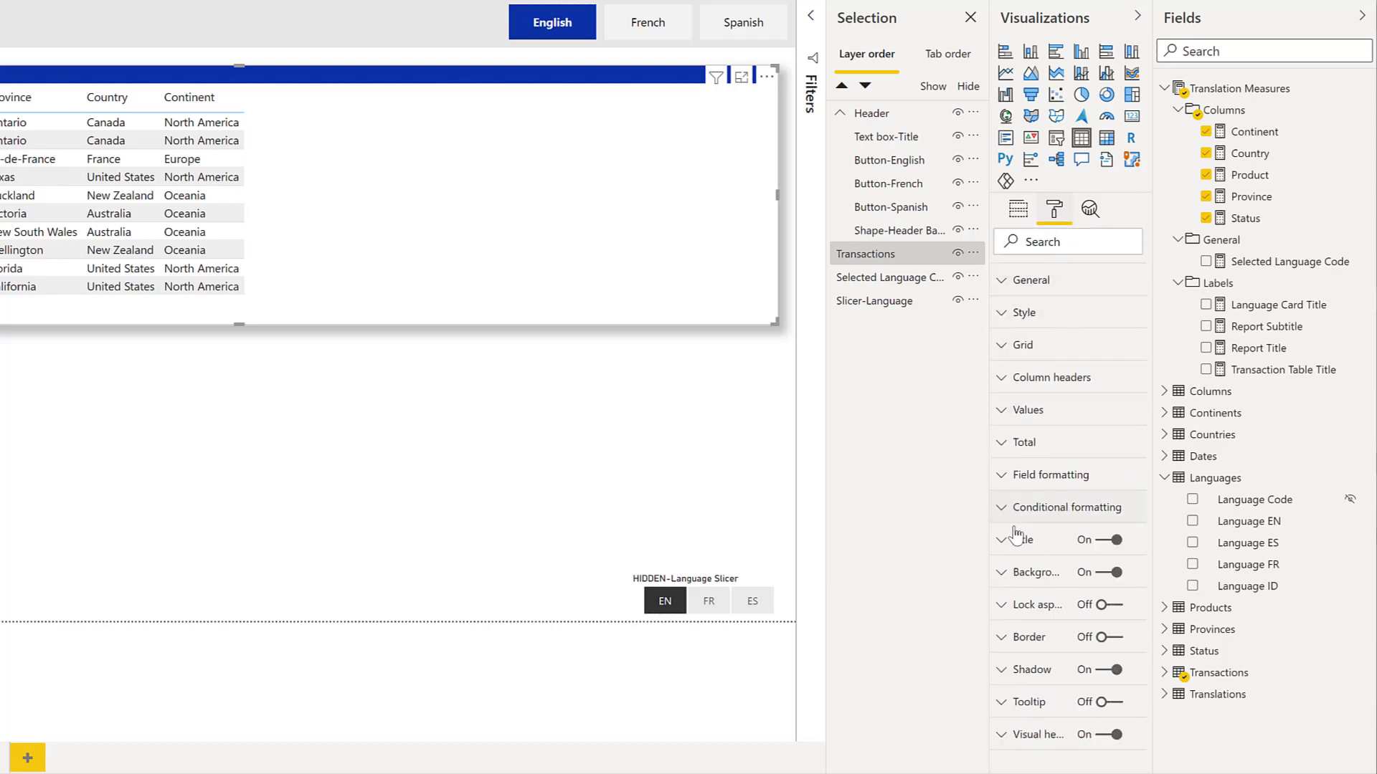
click(1007, 545)
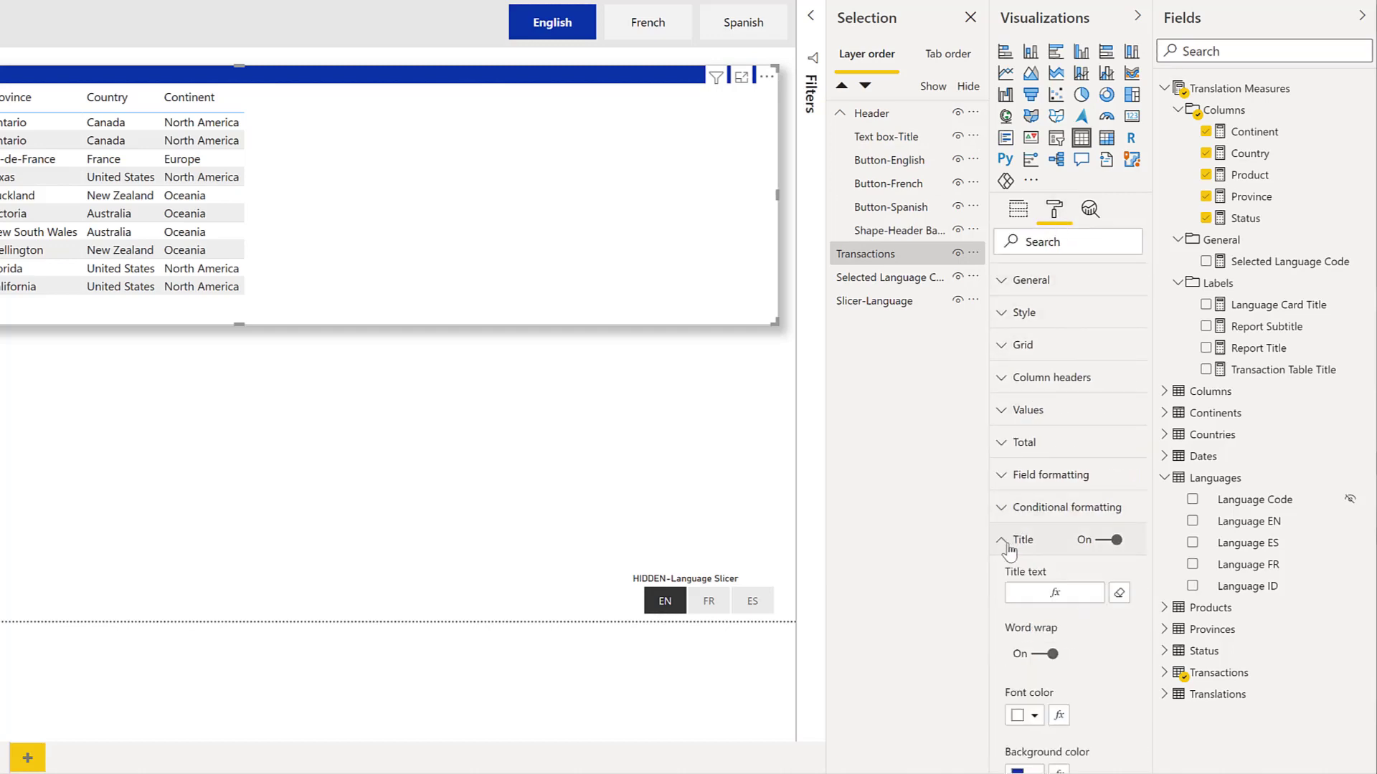
click(1055, 594)
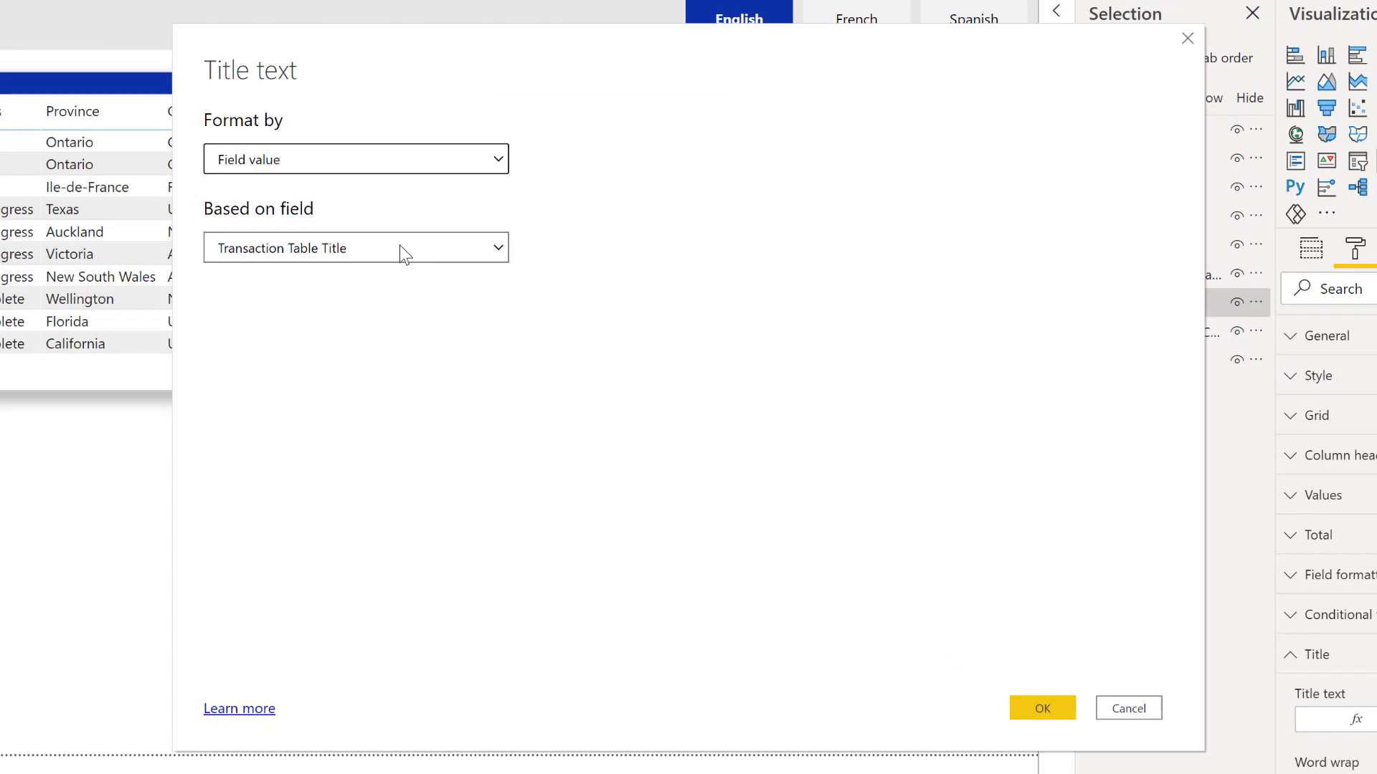
key(Return)
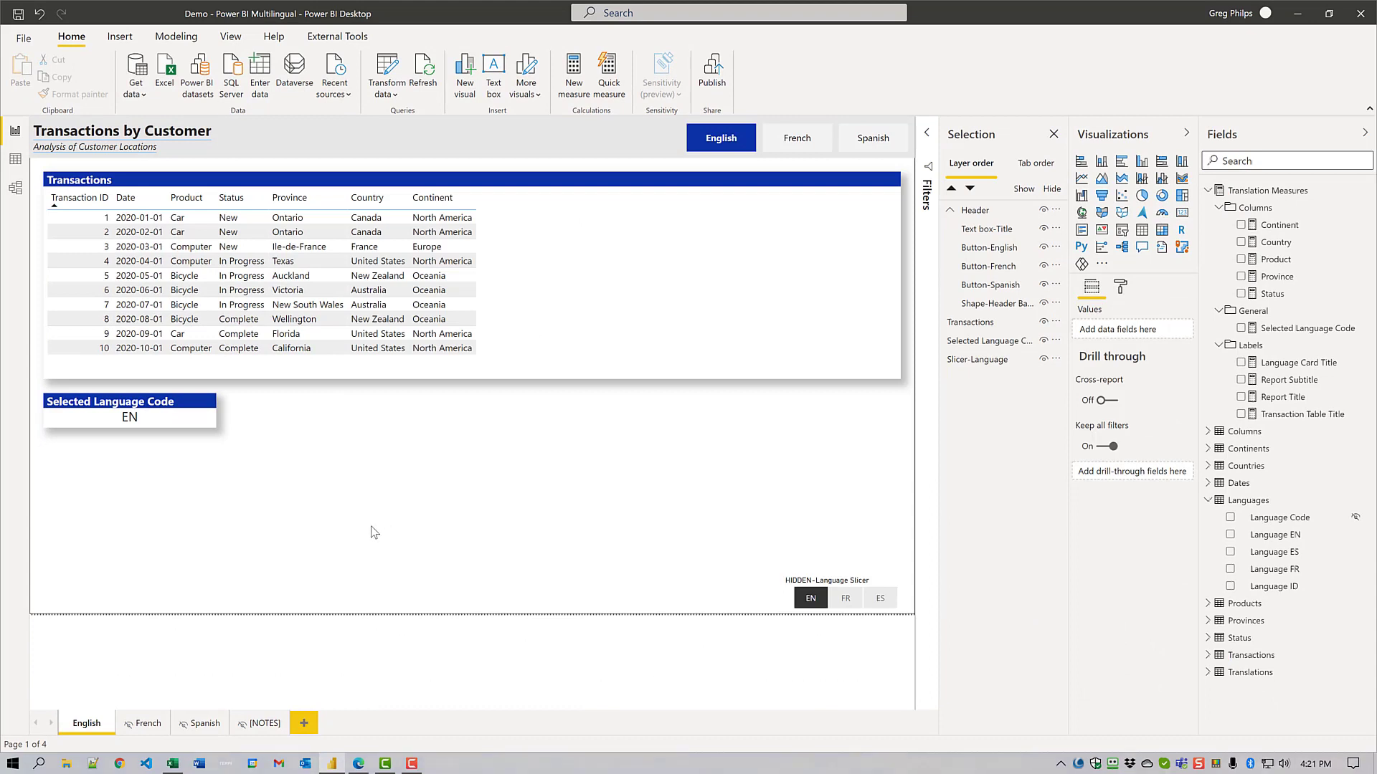
- Duplicate the English report page and rename the copy French 2
right_click(95, 727)
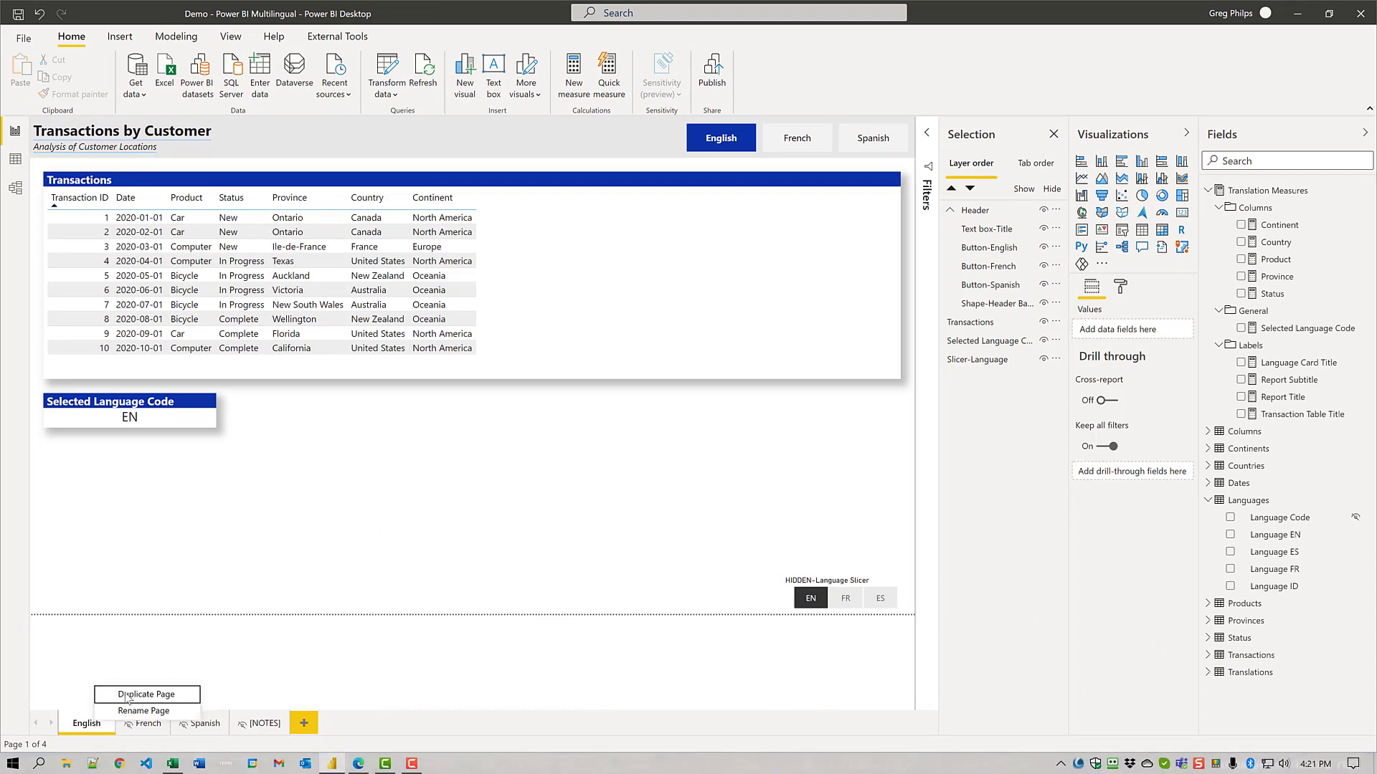
click(144, 695)
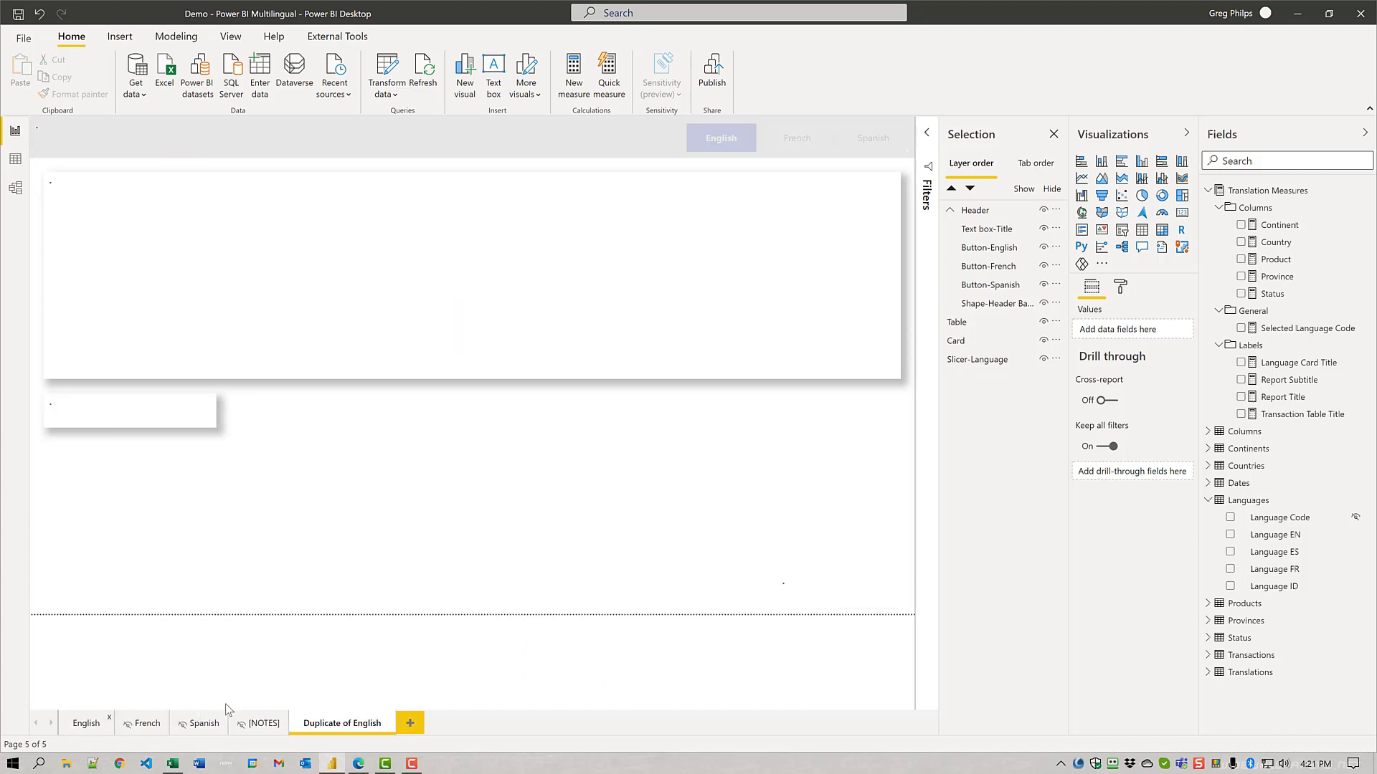
double_click(375, 730)
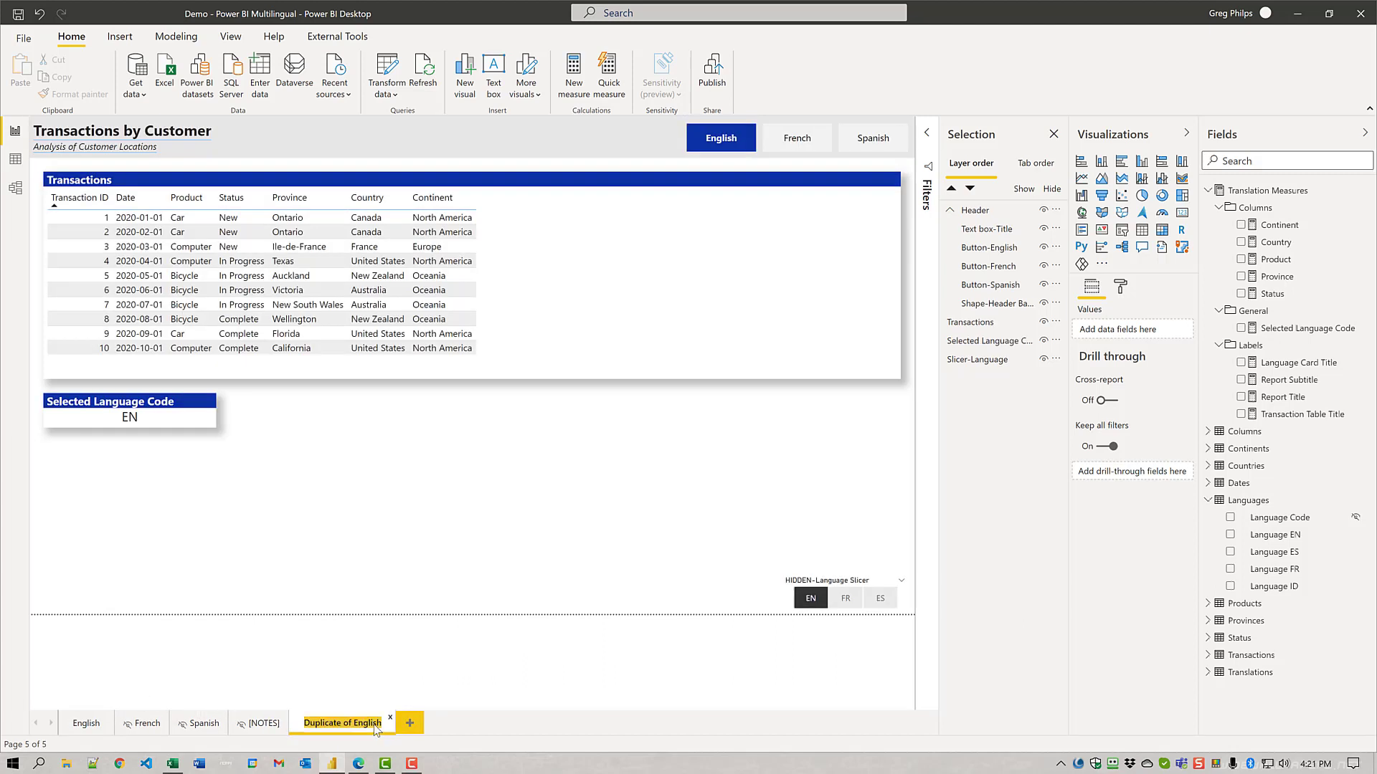
text(French 2)
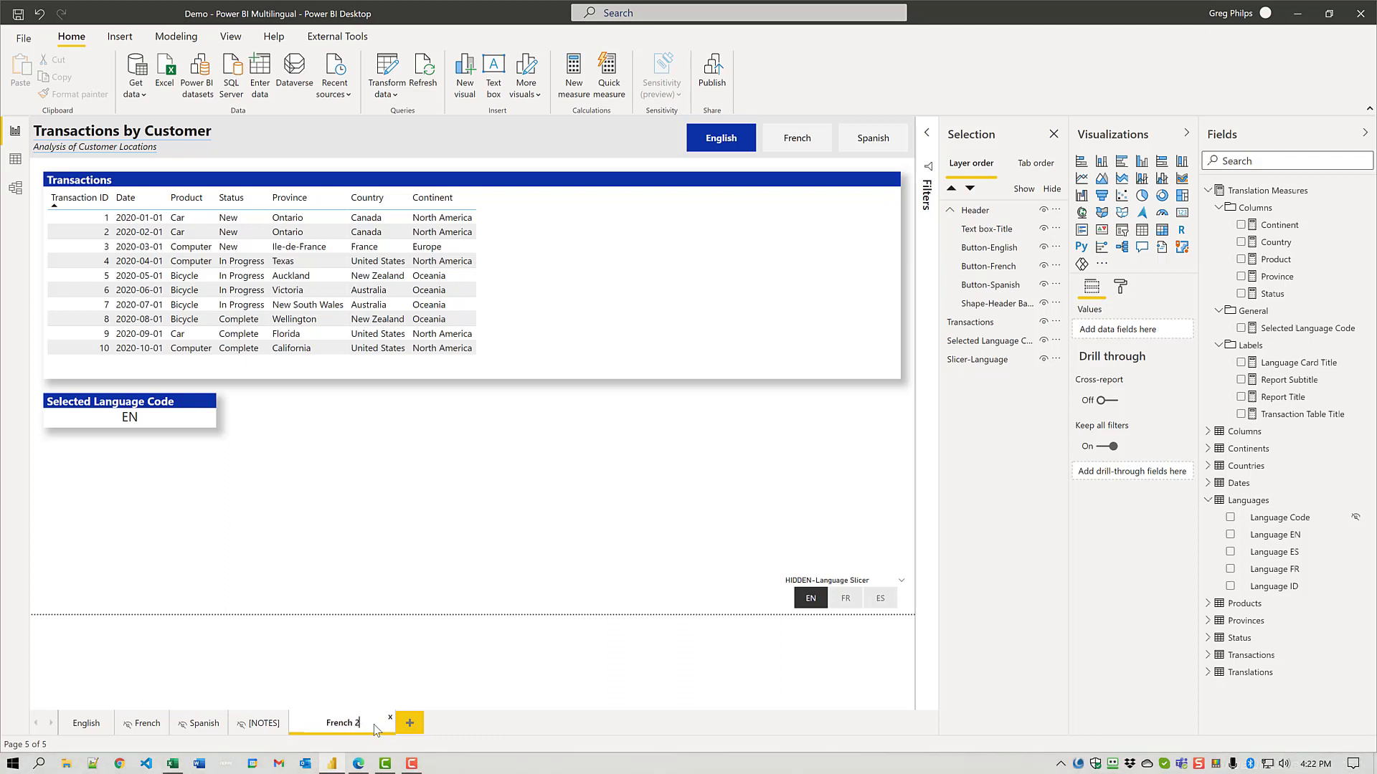
key(Return)
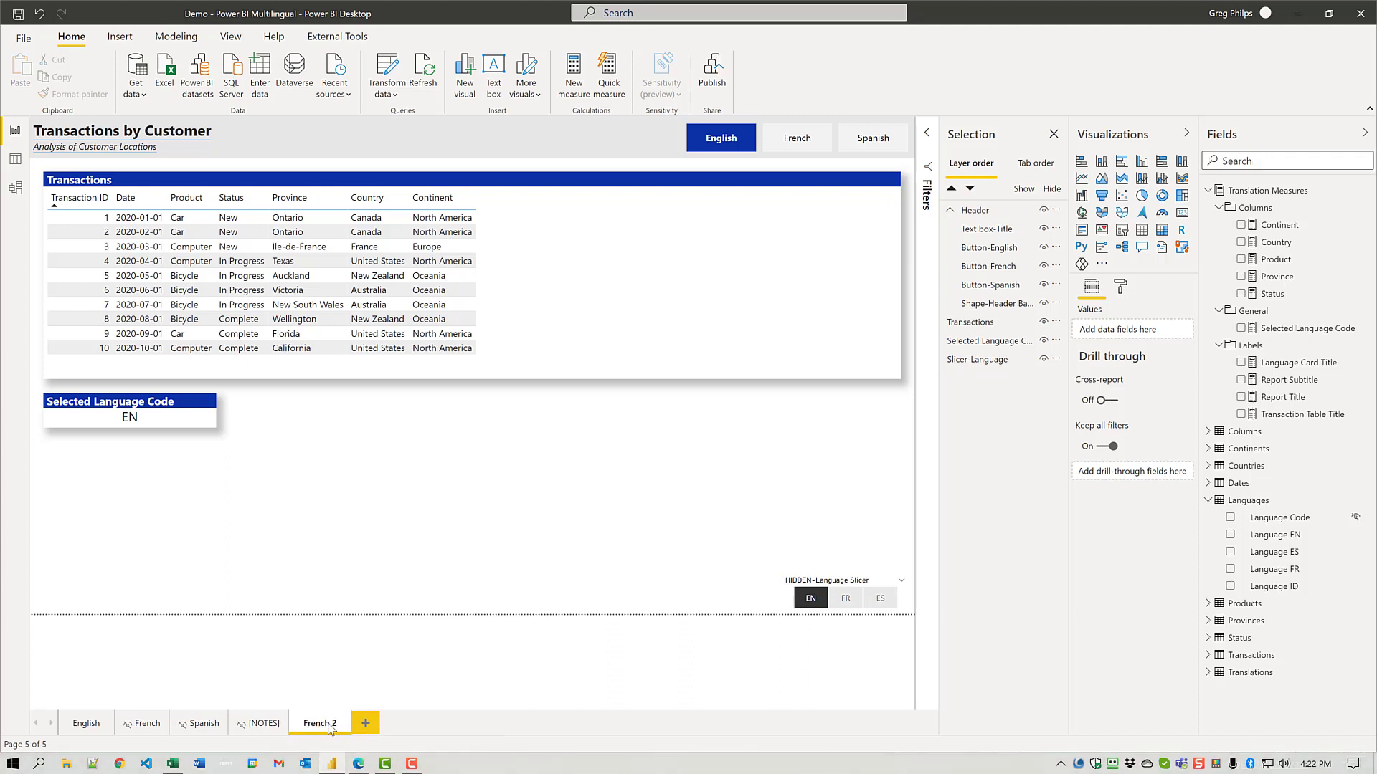
- Move the French 2 page directly after English and set its language slicer to FR
drag(325, 726, 160, 728)
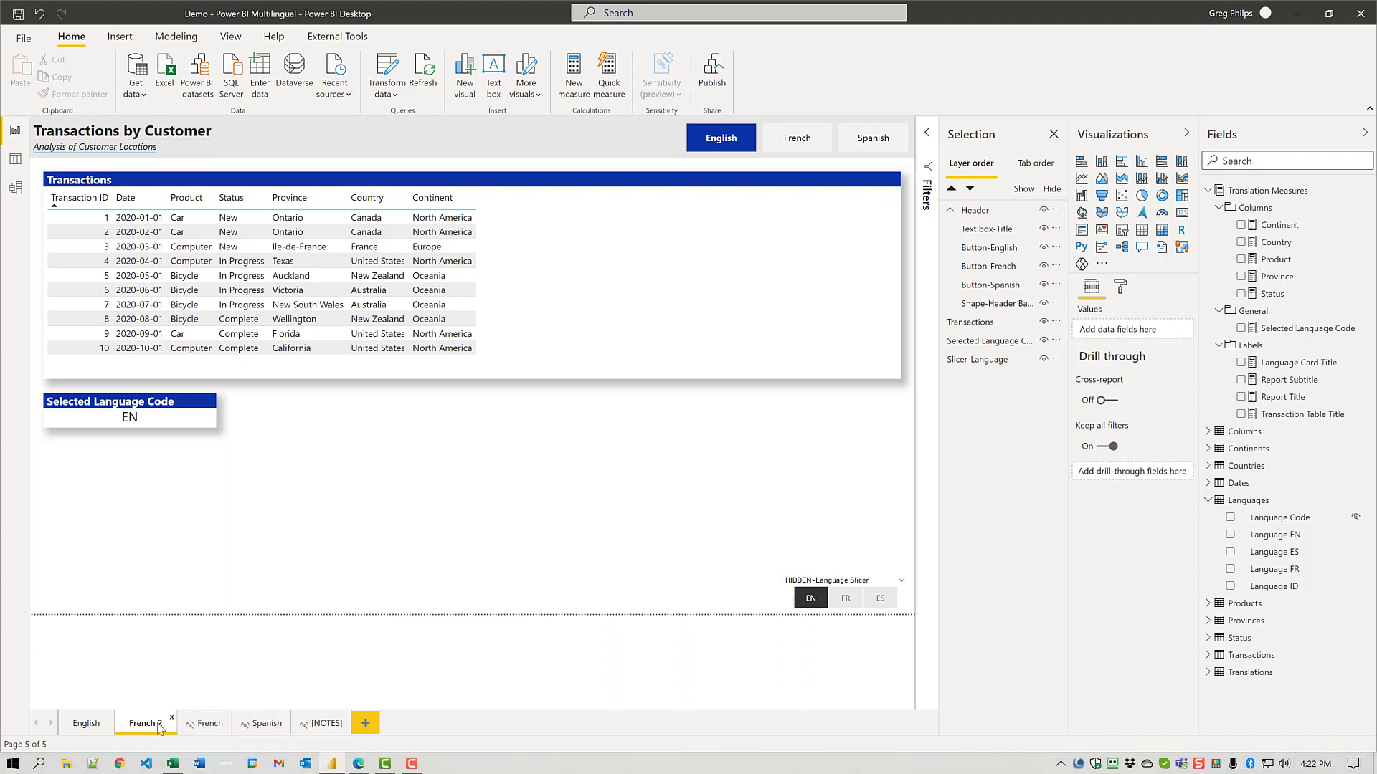
click(847, 598)
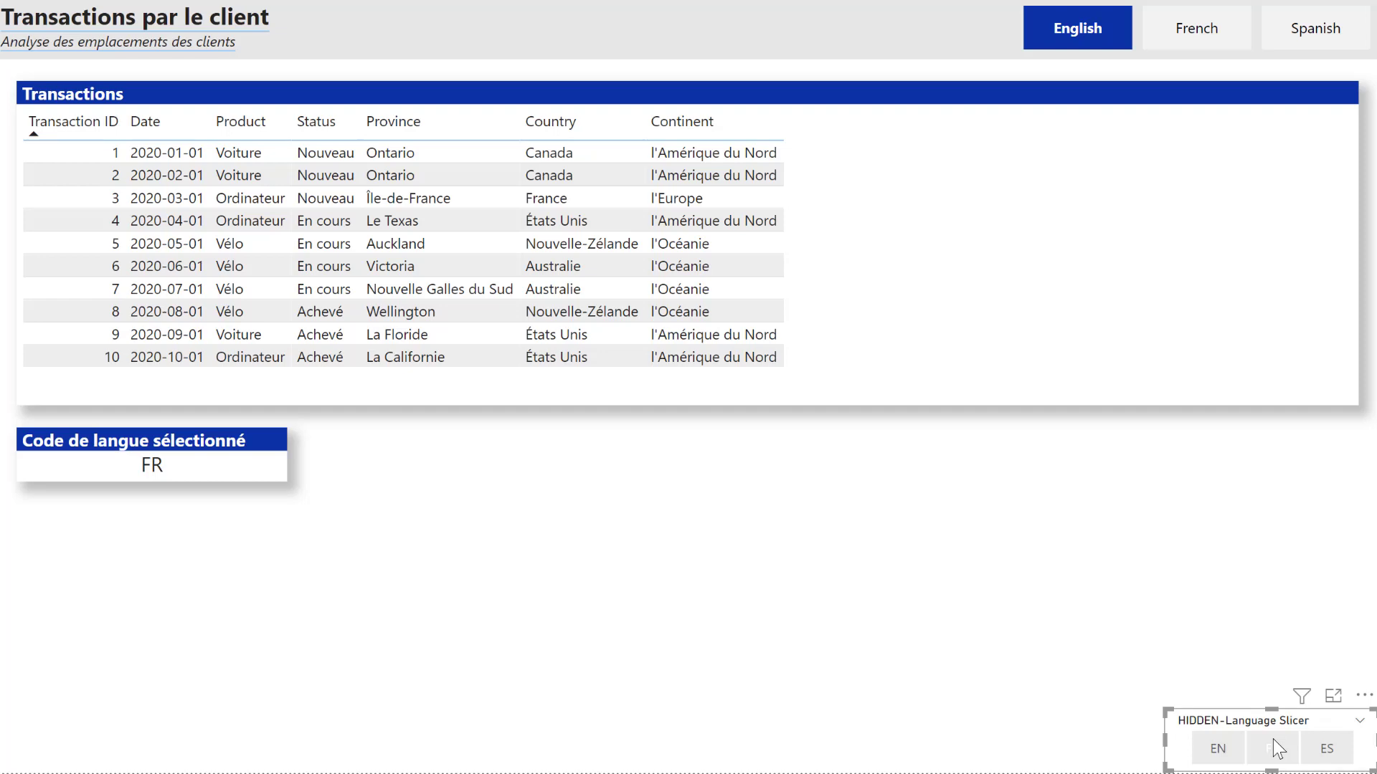
click(1273, 738)
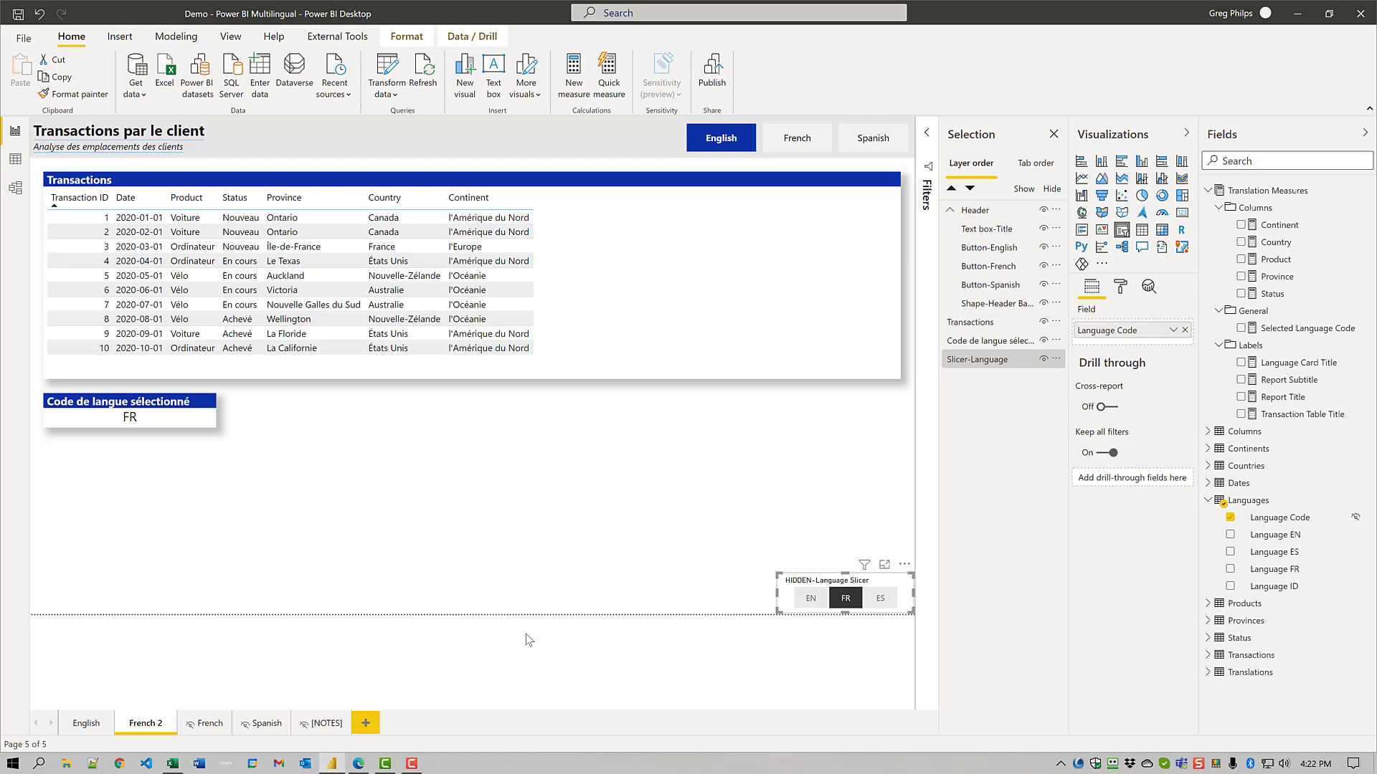
- Look up the French column name in the Columns sheet of Translations.xlsx and rename the Transactions table's Product field to Produit in Power BI Desktop
key(alt+Tab)
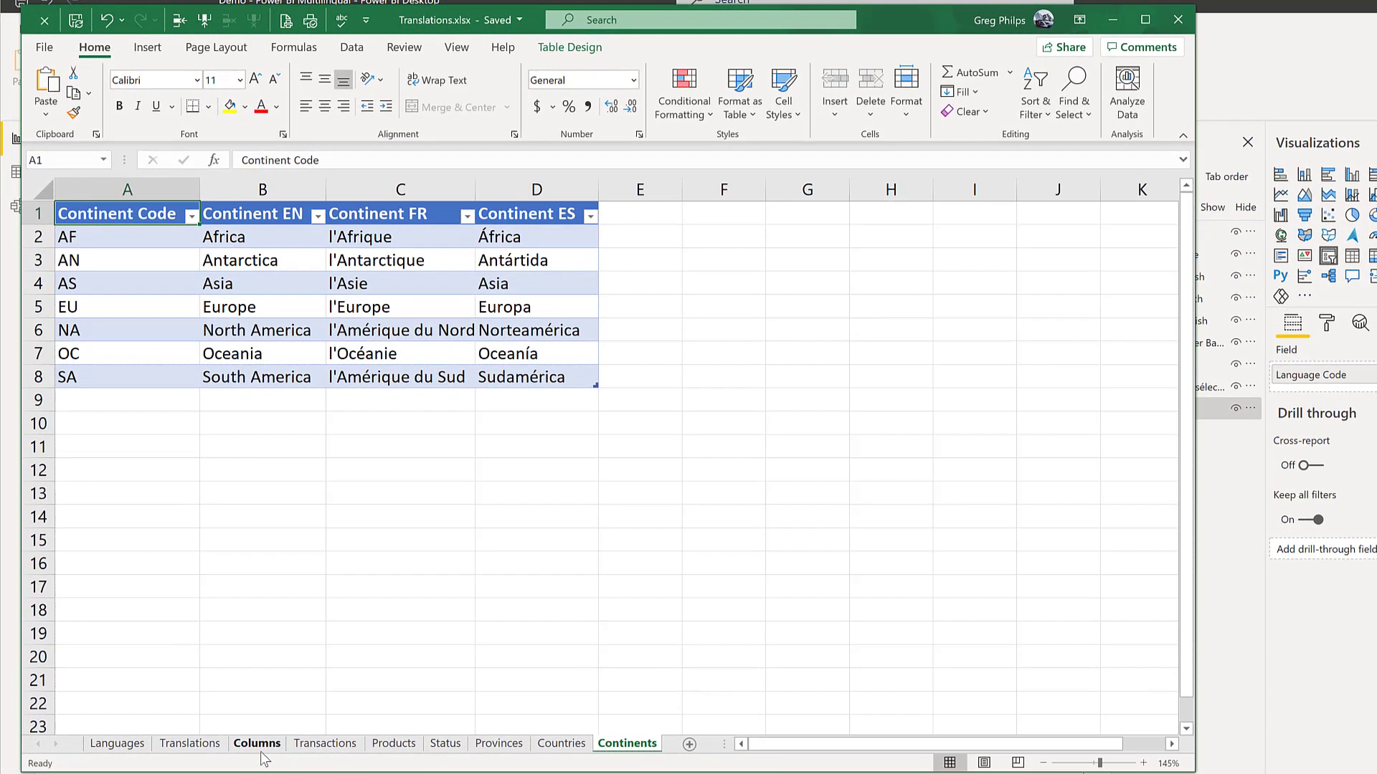
click(262, 746)
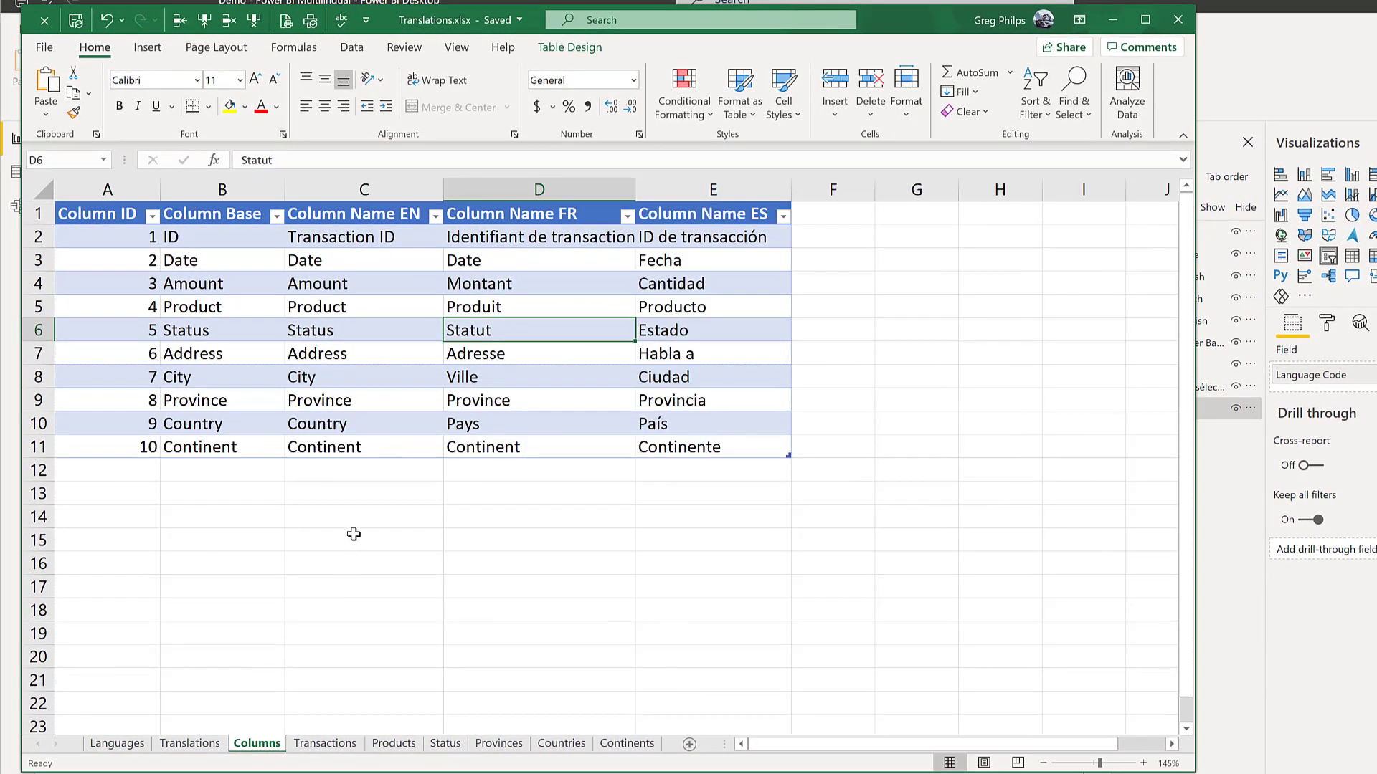
click(502, 307)
drag(298, 159, 203, 159)
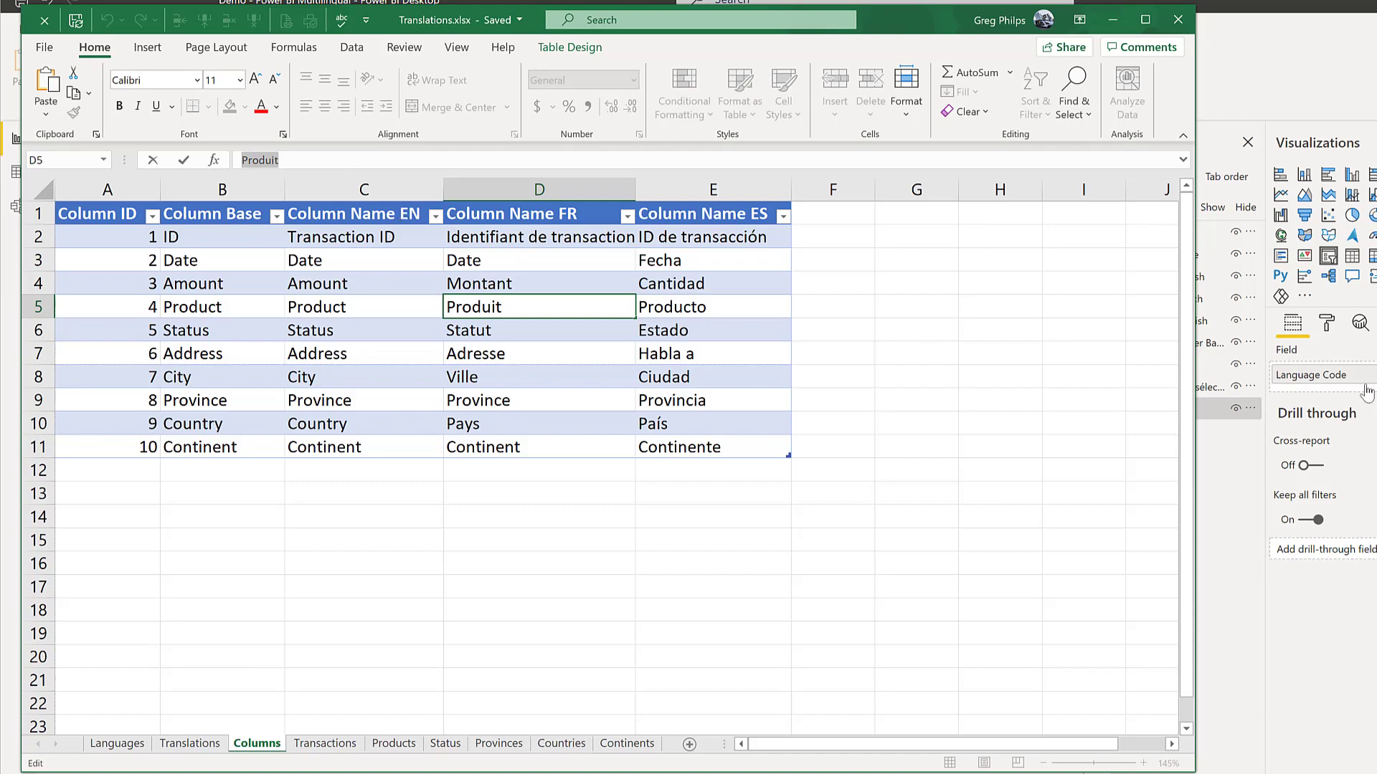
click(1228, 484)
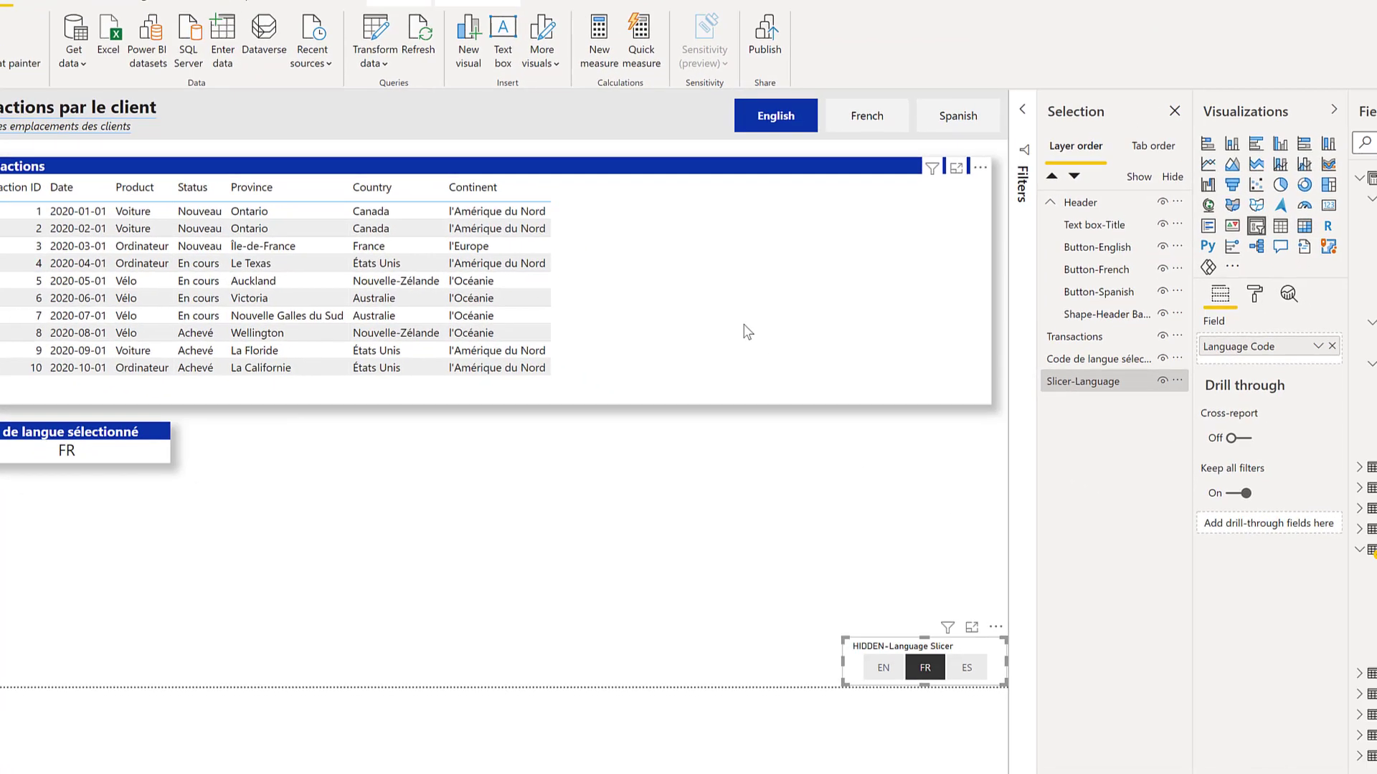
click(744, 329)
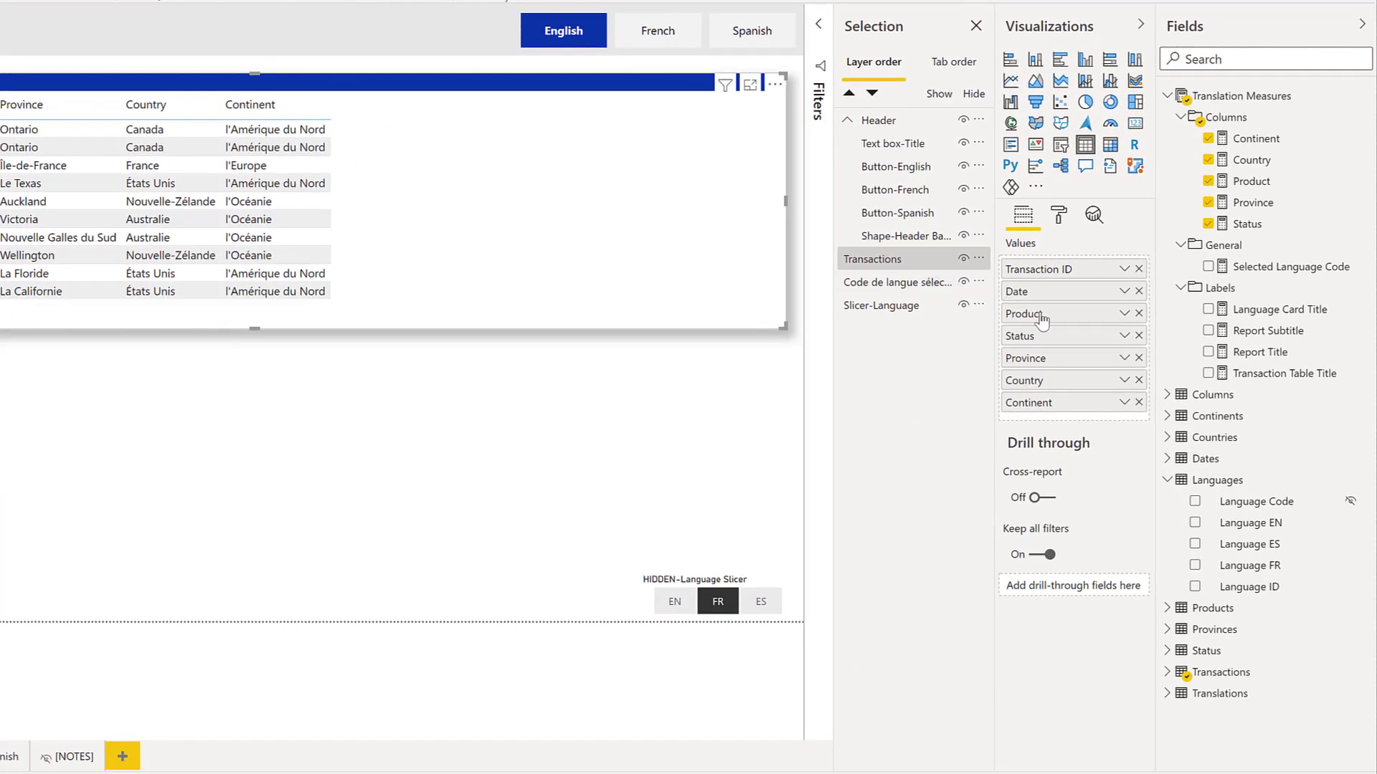
double_click(1039, 315)
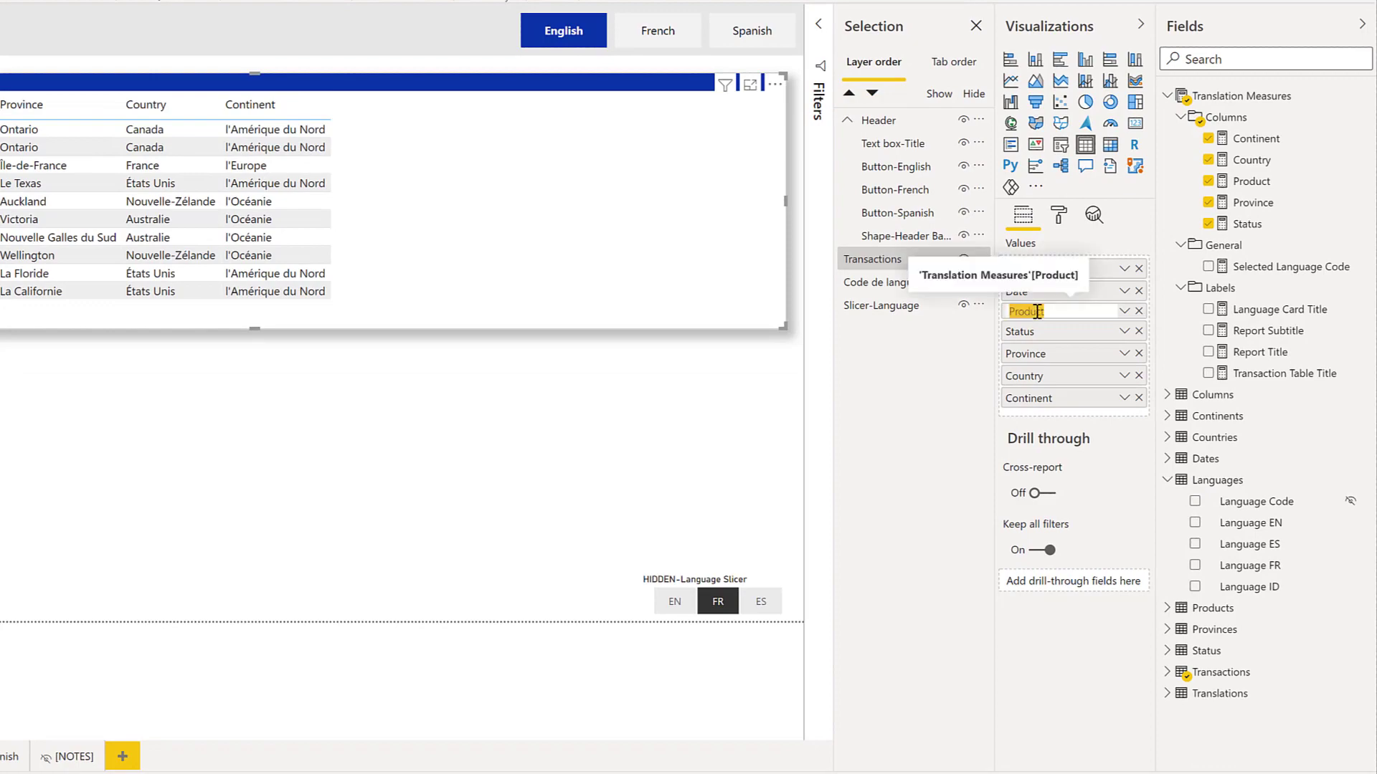
text(Produit)
key(Return)
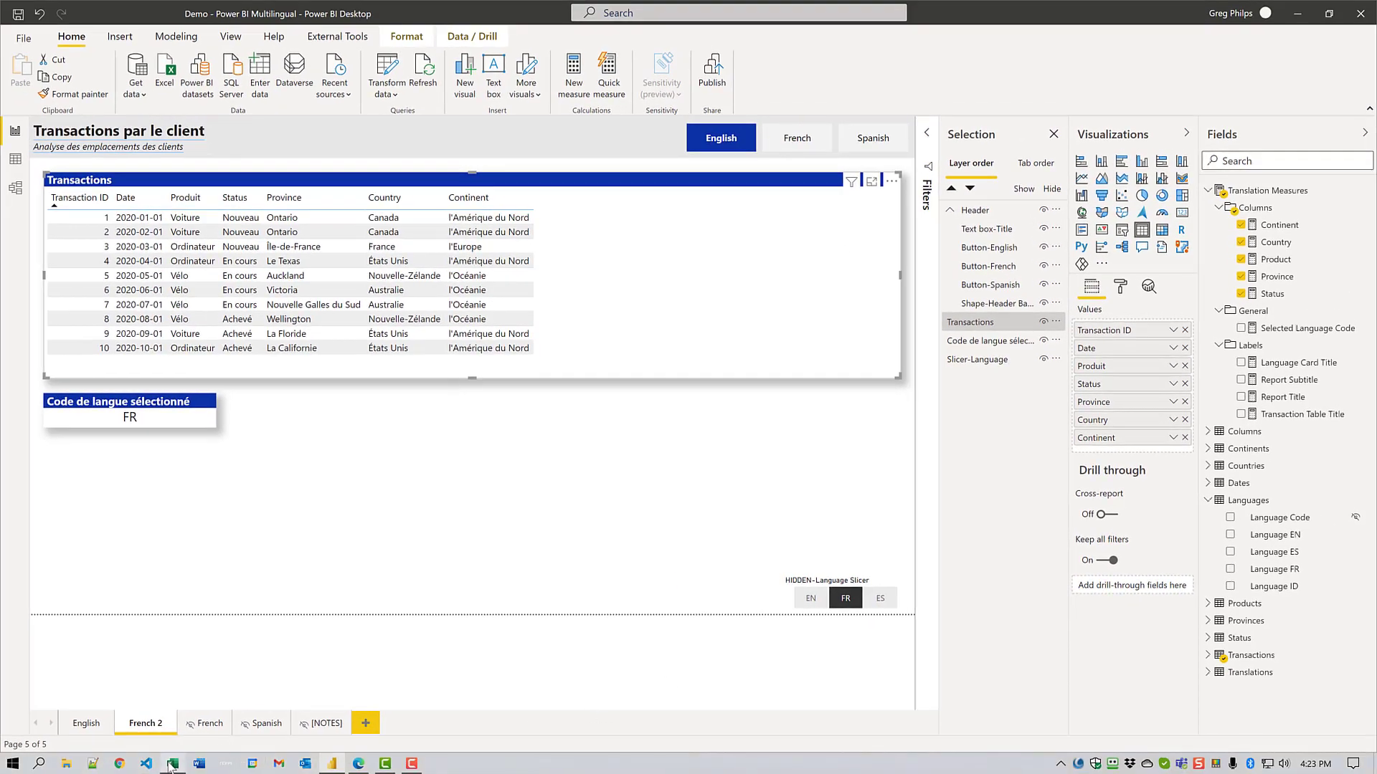
- Copy Statut from the Columns sheet in Excel and use it to rename the Status field of the Transactions table in Power BI Desktop
click(172, 765)
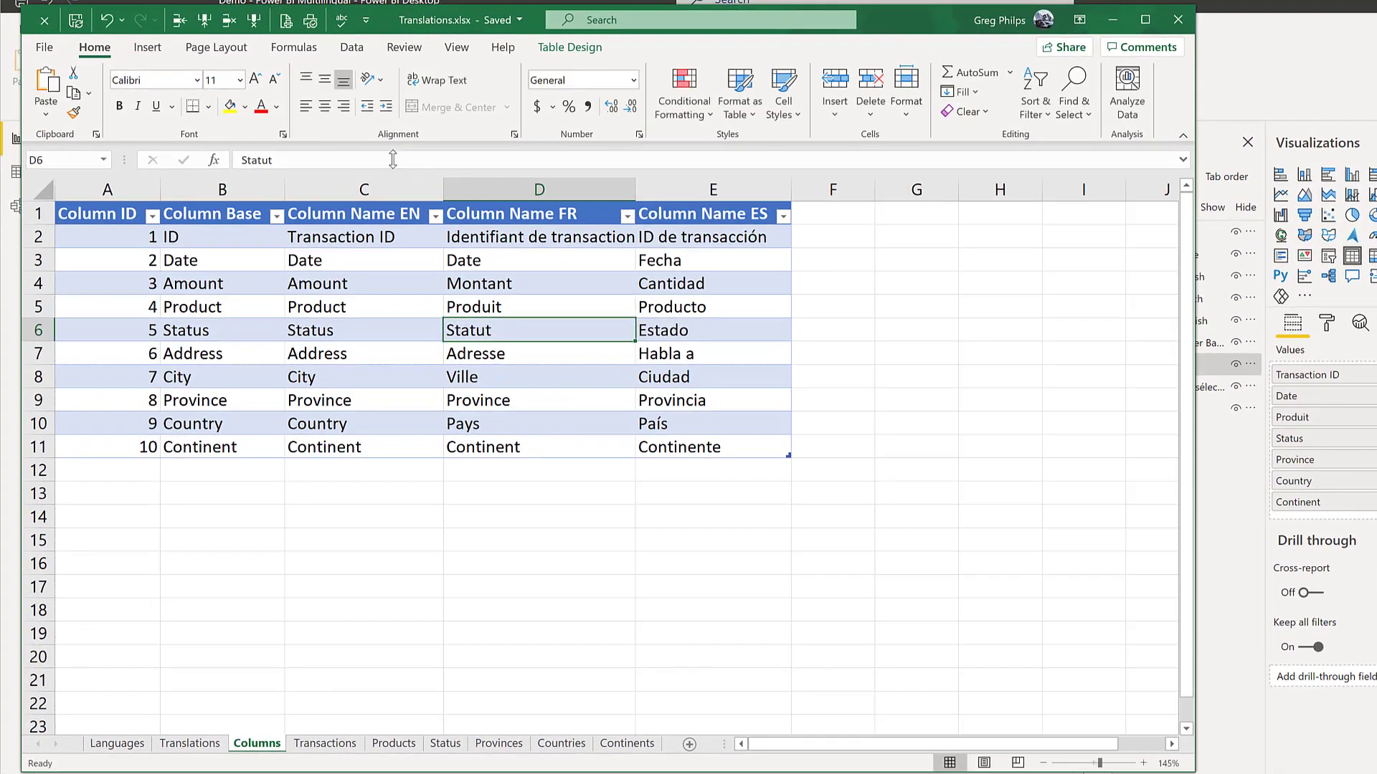
drag(282, 159, 215, 161)
key(ctrl+c)
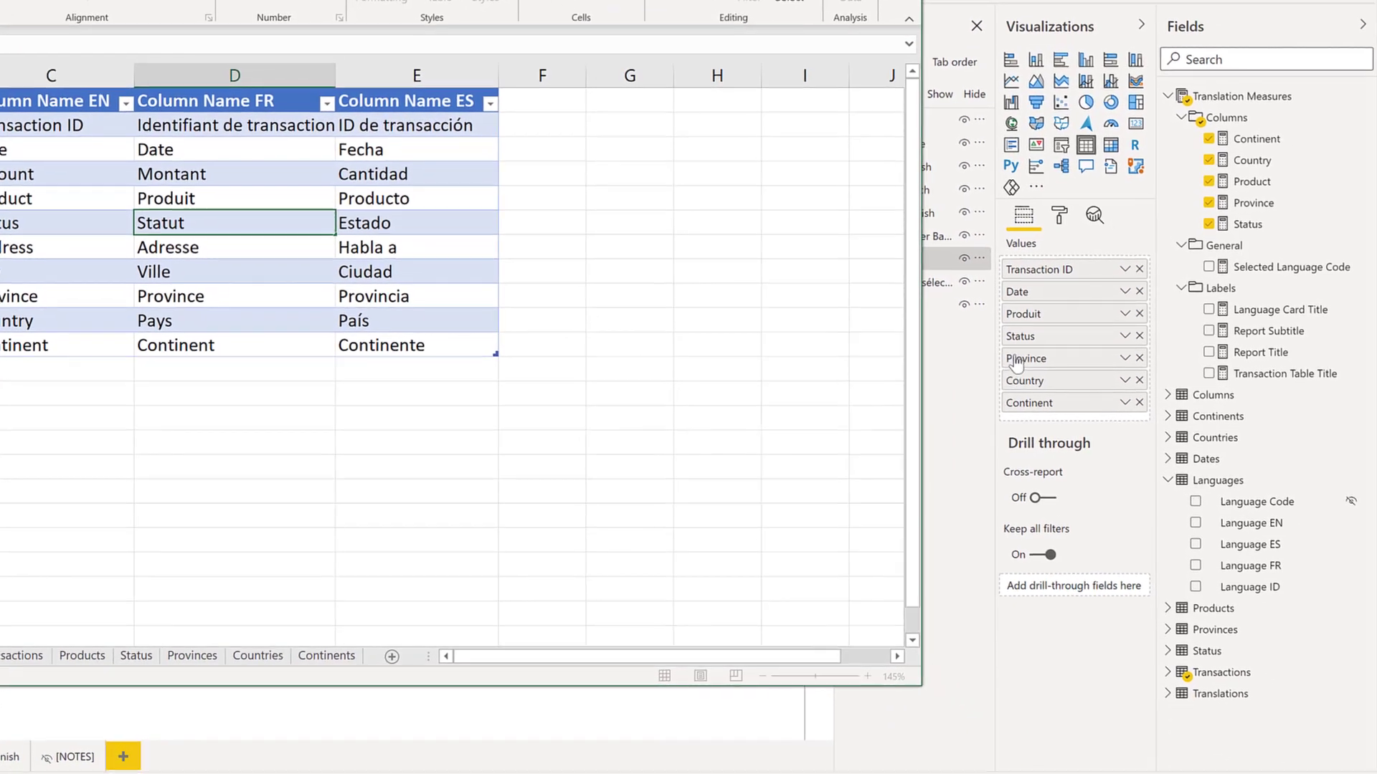
click(1017, 361)
double_click(1020, 335)
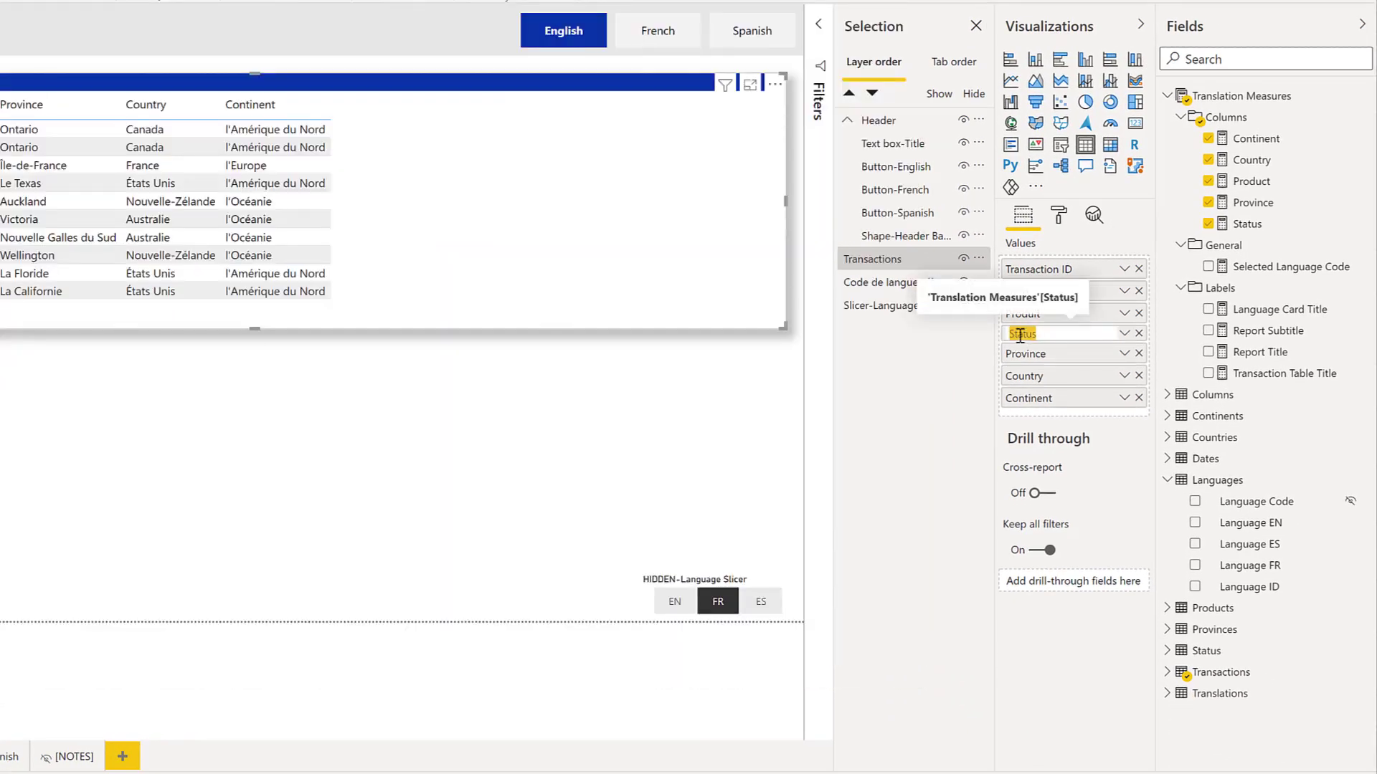
key(ctrl+v)
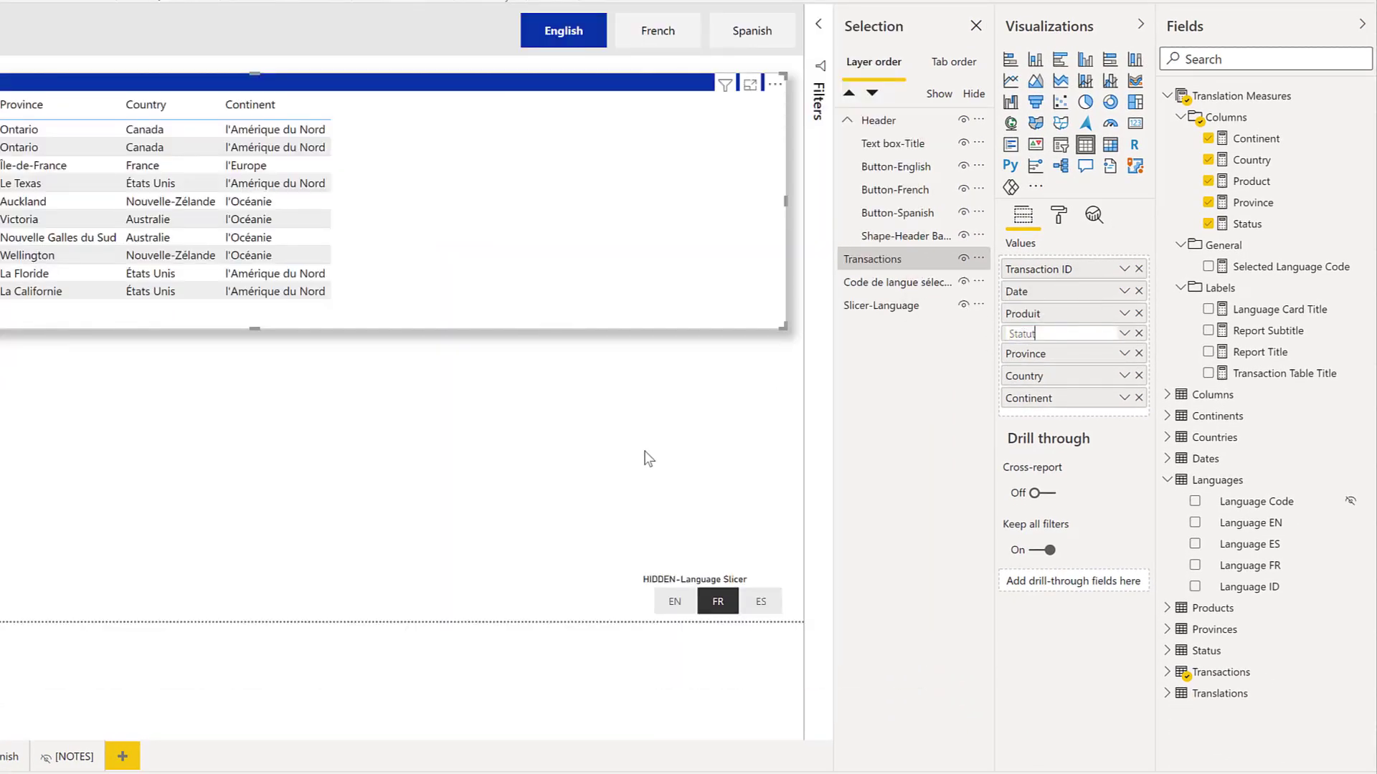
key(Return)
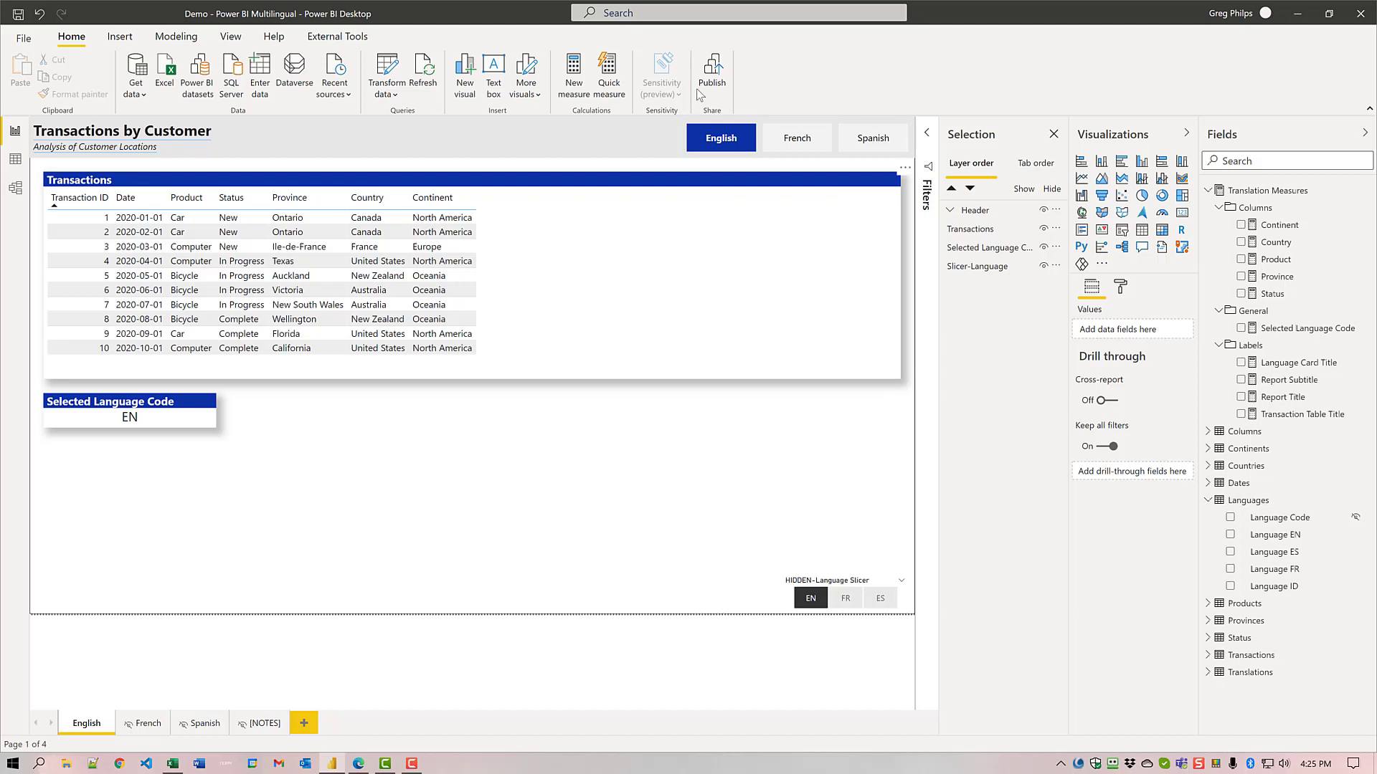
- Publish the report to the Multilingual workspace, replacing the existing dataset
click(711, 74)
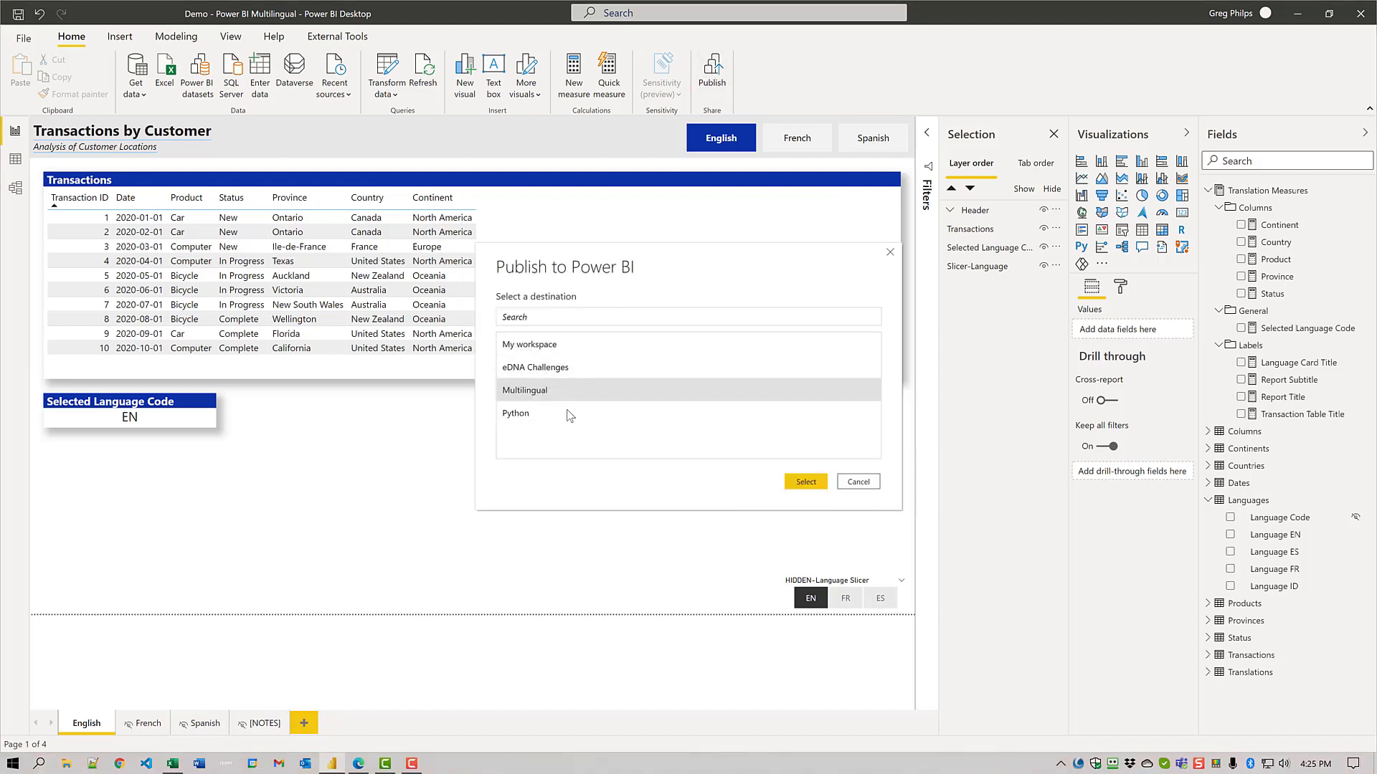
click(804, 485)
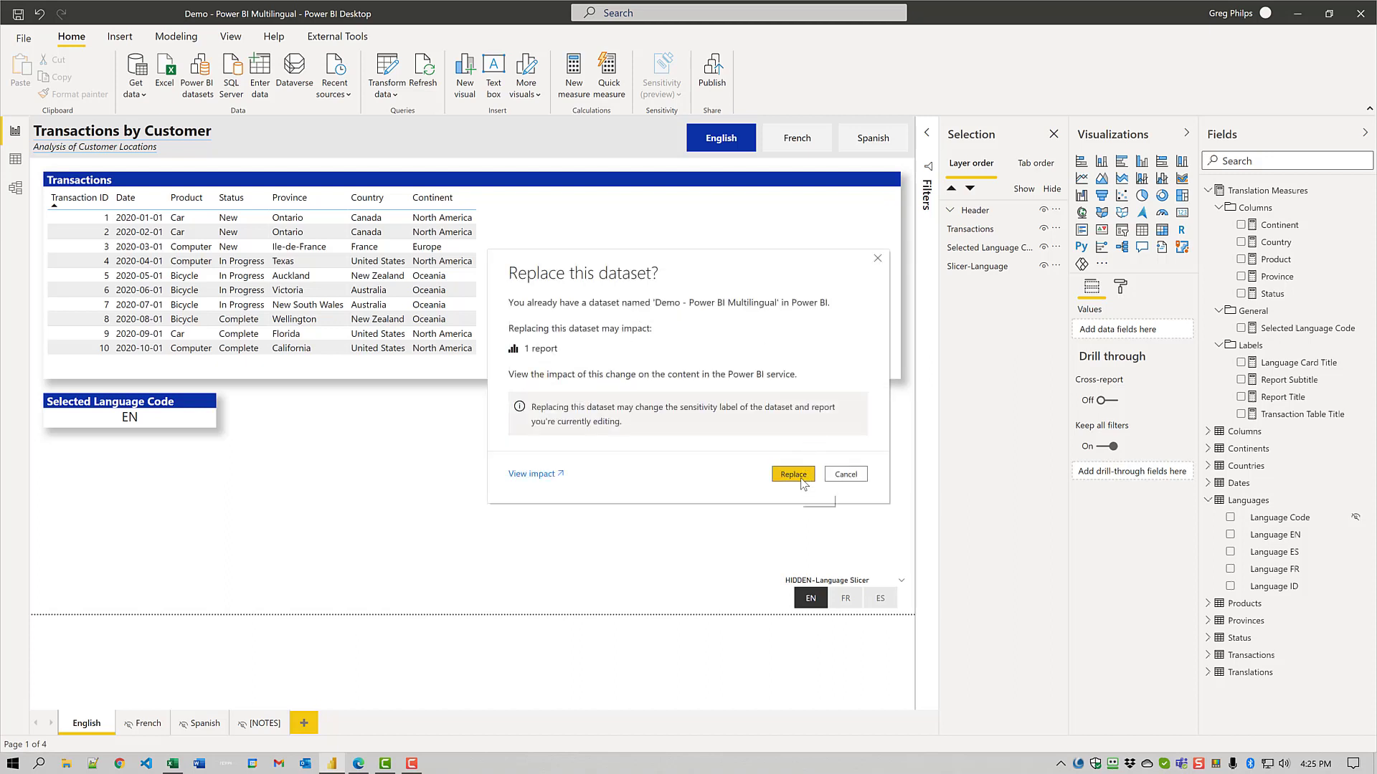
click(796, 475)
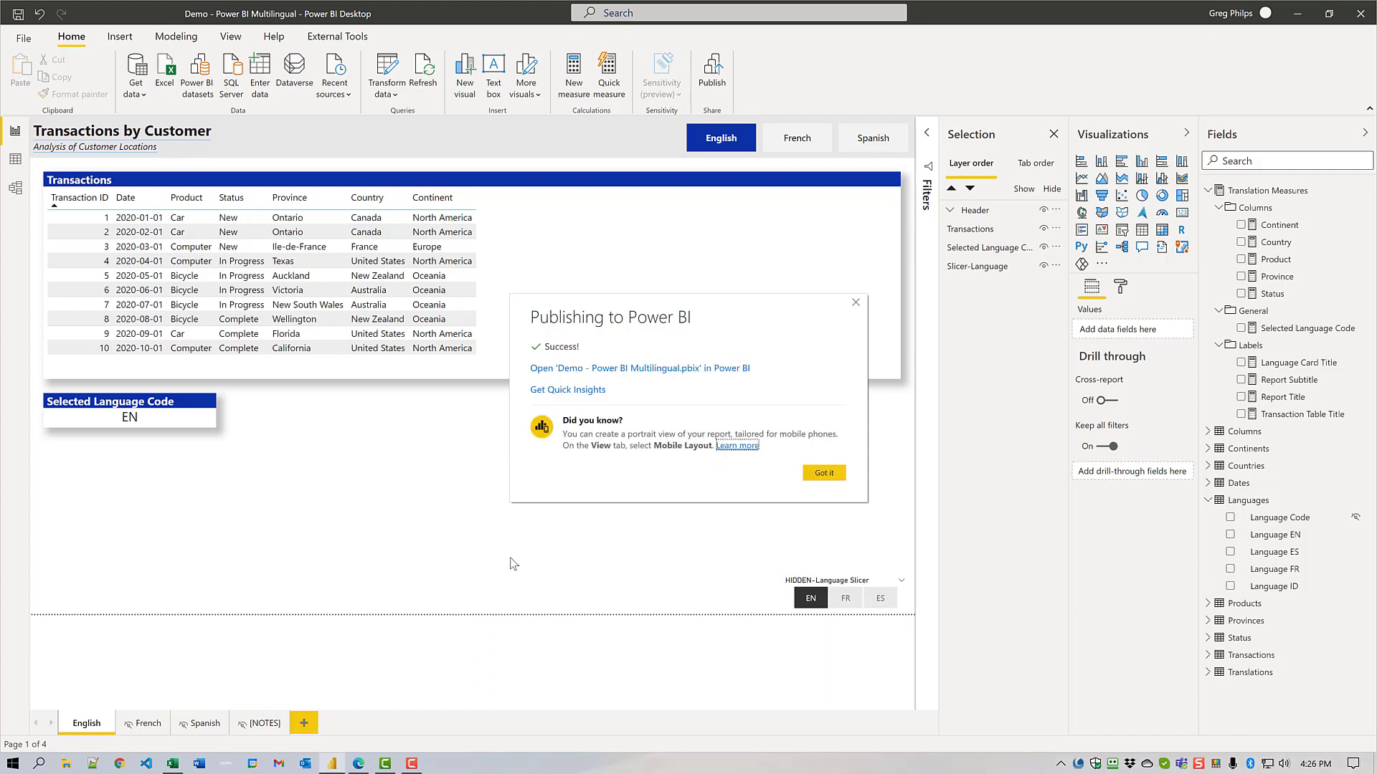
click(824, 472)
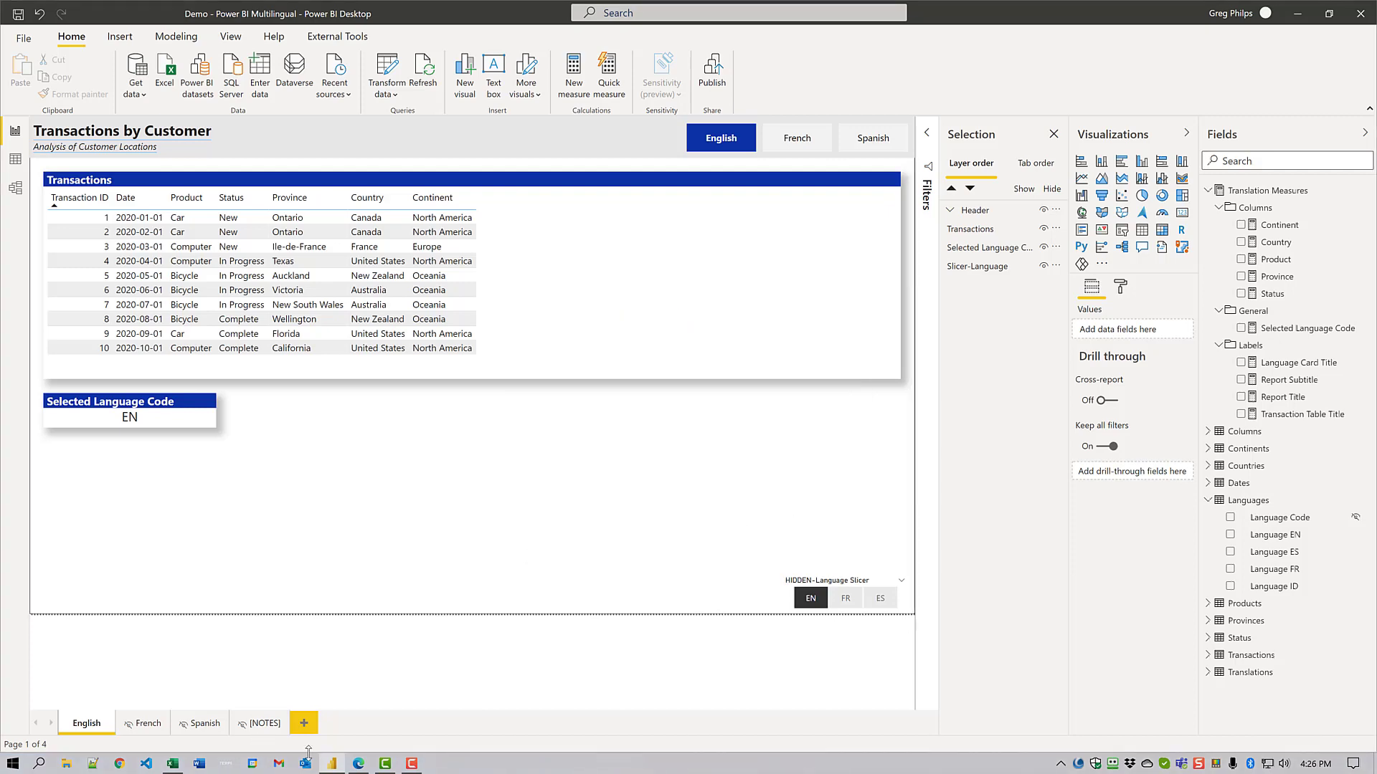
- Open the published Demo - Power BI Multilingual report in the browser and check its French, Spanish and English page buttons
click(359, 765)
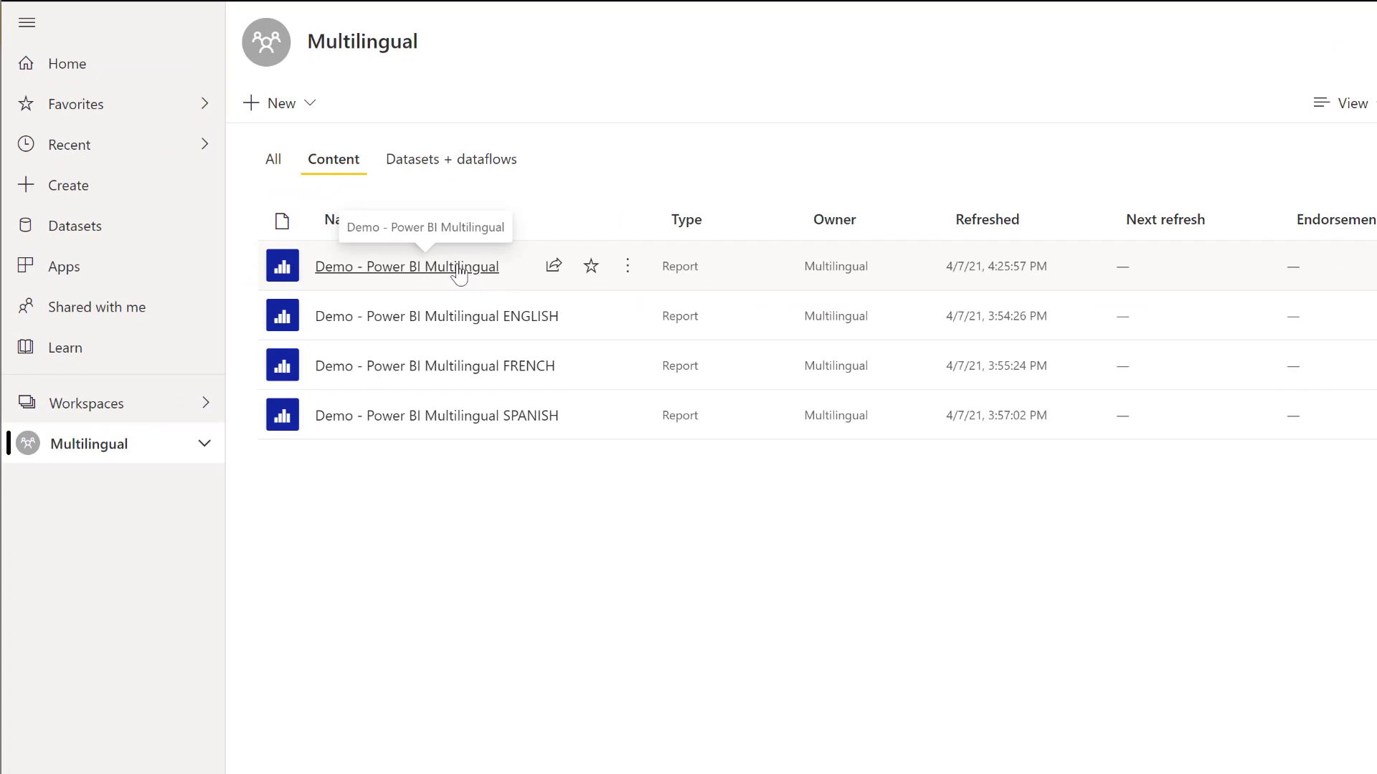
click(459, 270)
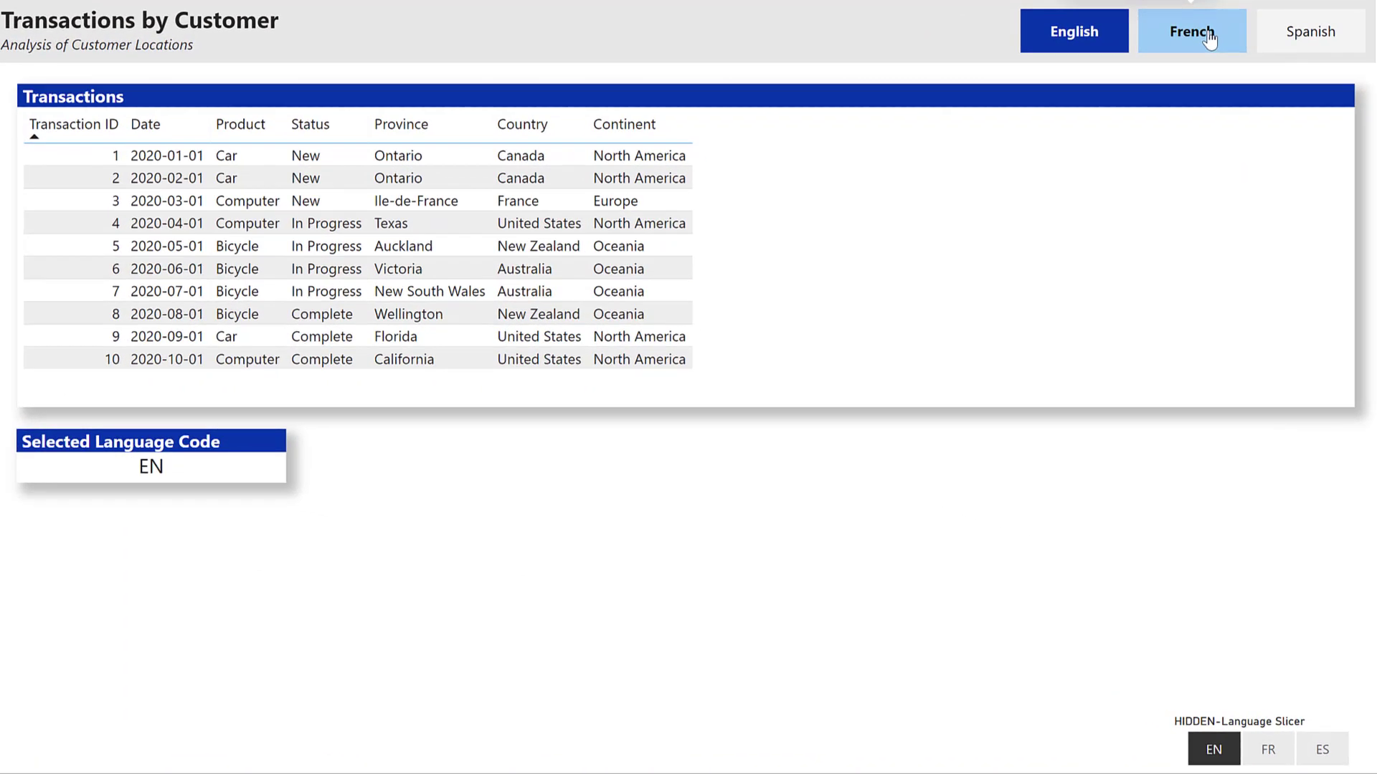
click(1167, 174)
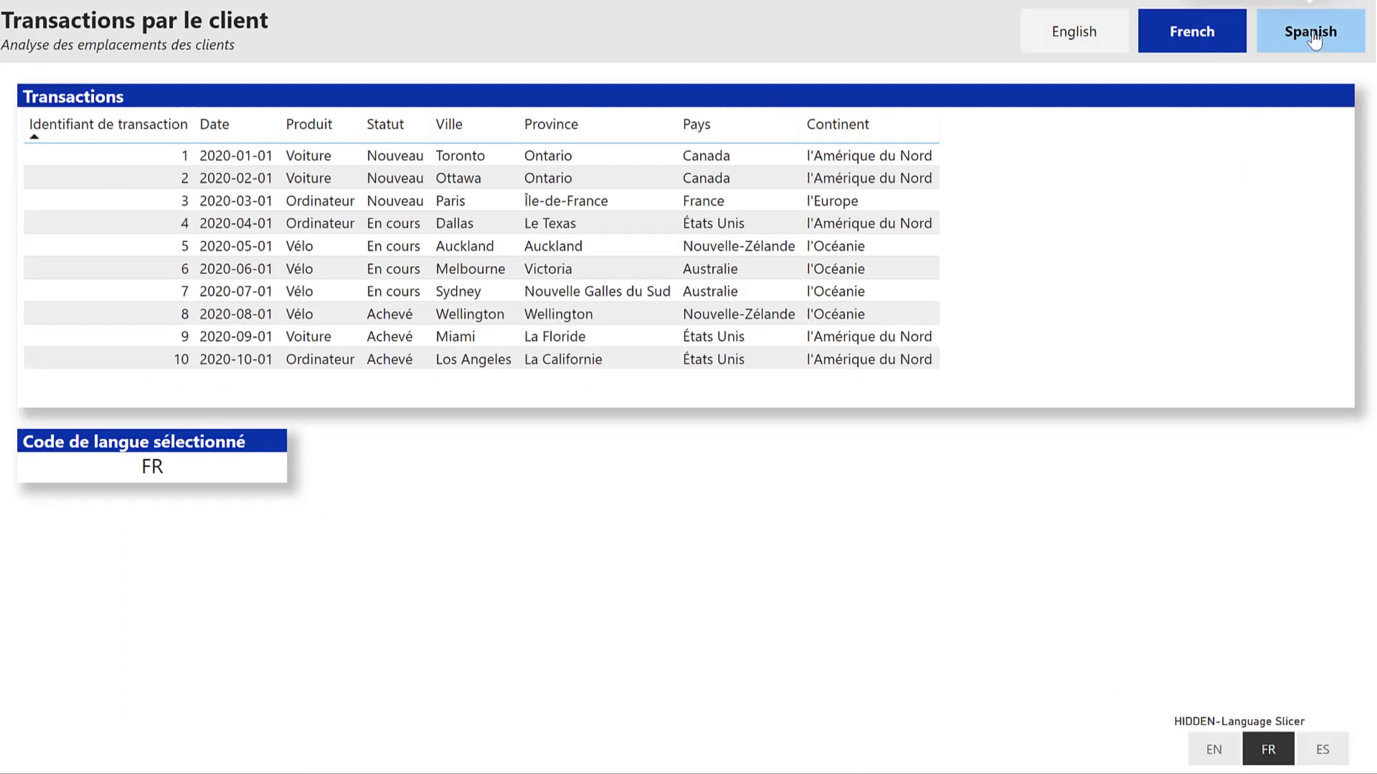
click(1314, 41)
click(1195, 31)
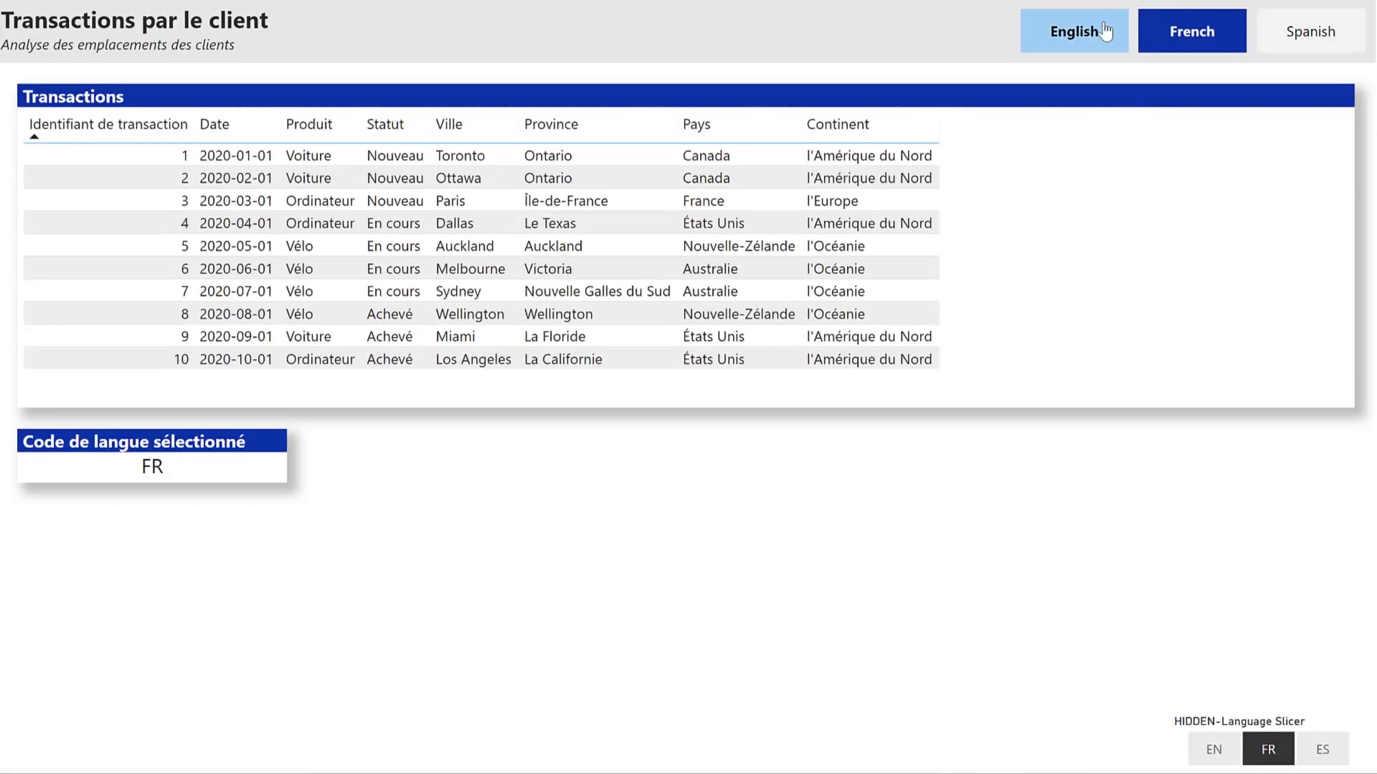
click(1098, 27)
click(1187, 37)
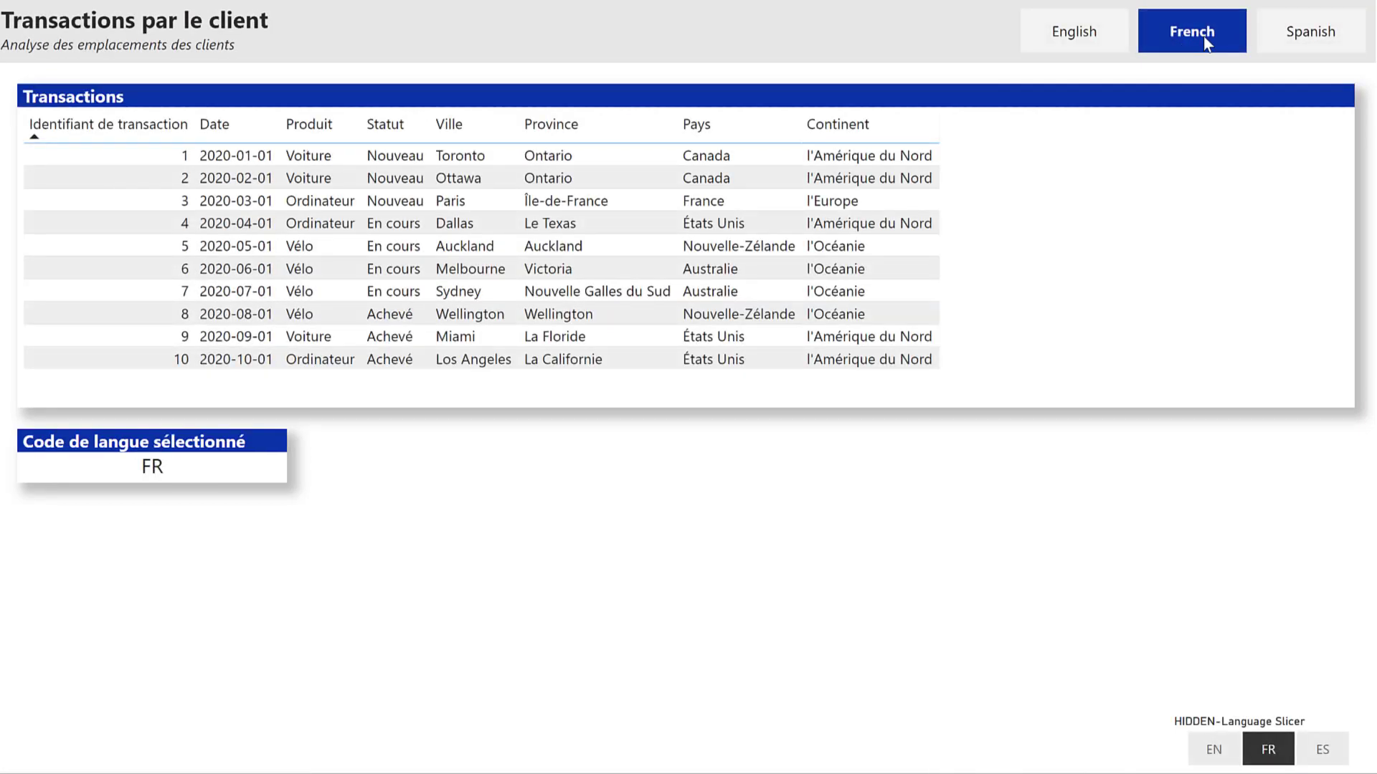
click(1082, 35)
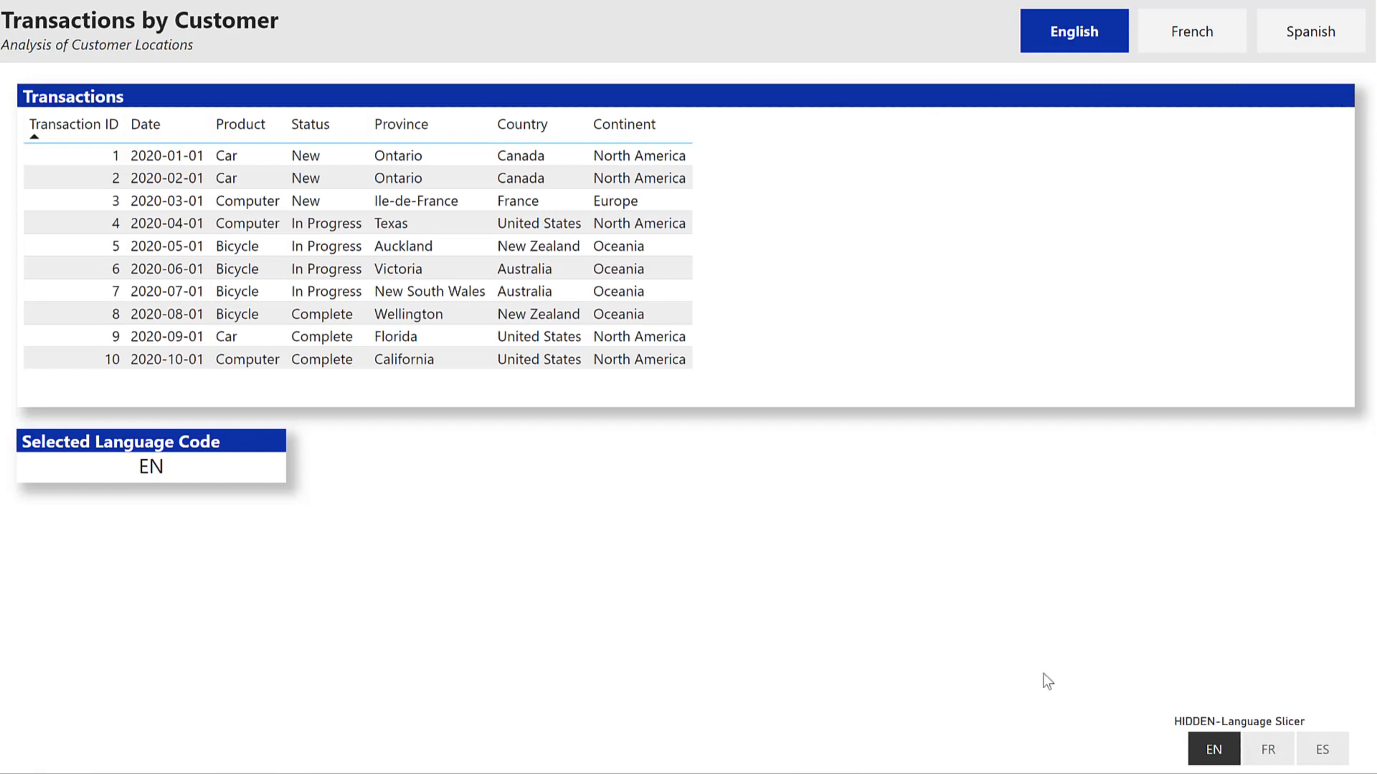
key(Escape)
- Return to Power BI Desktop, expand the Header group's layers and hide the Slicer-Language visual on the English page
click(332, 765)
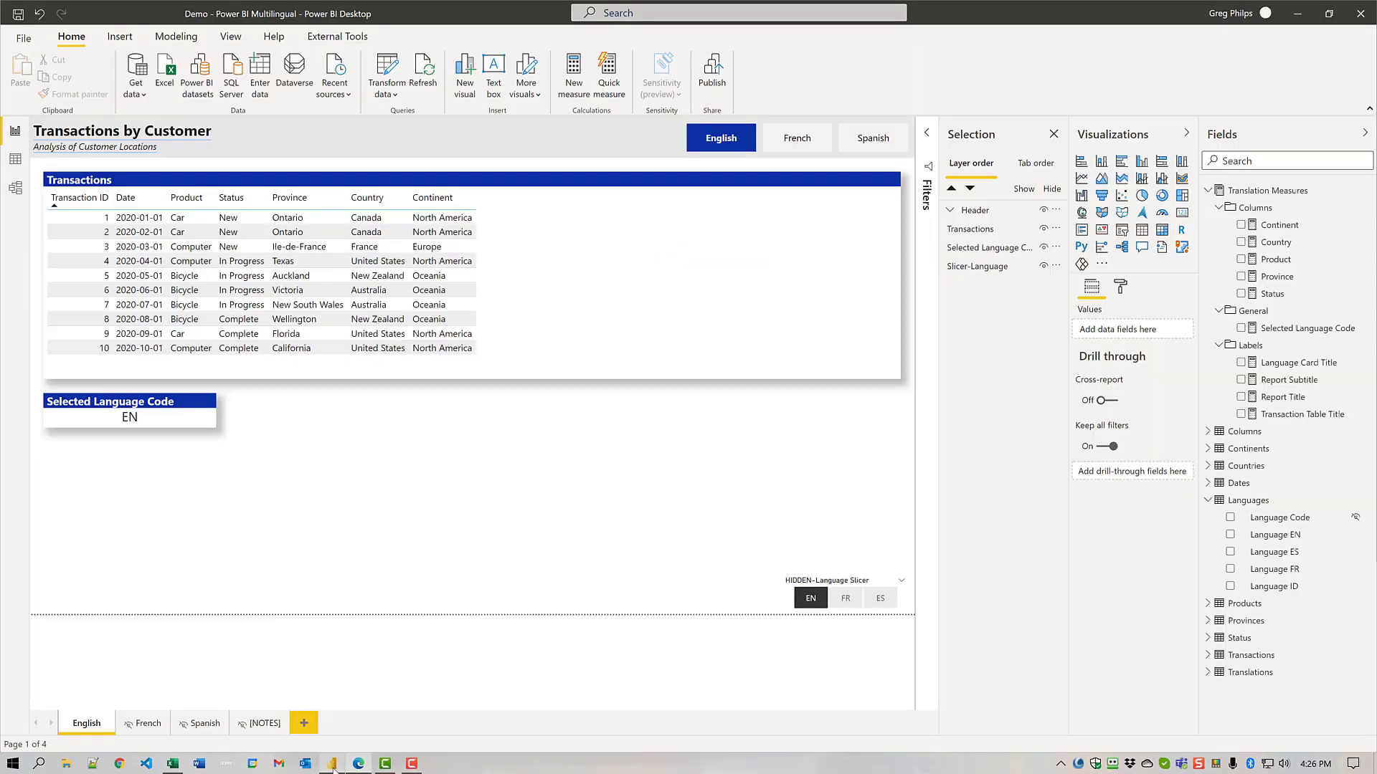
click(888, 578)
click(954, 212)
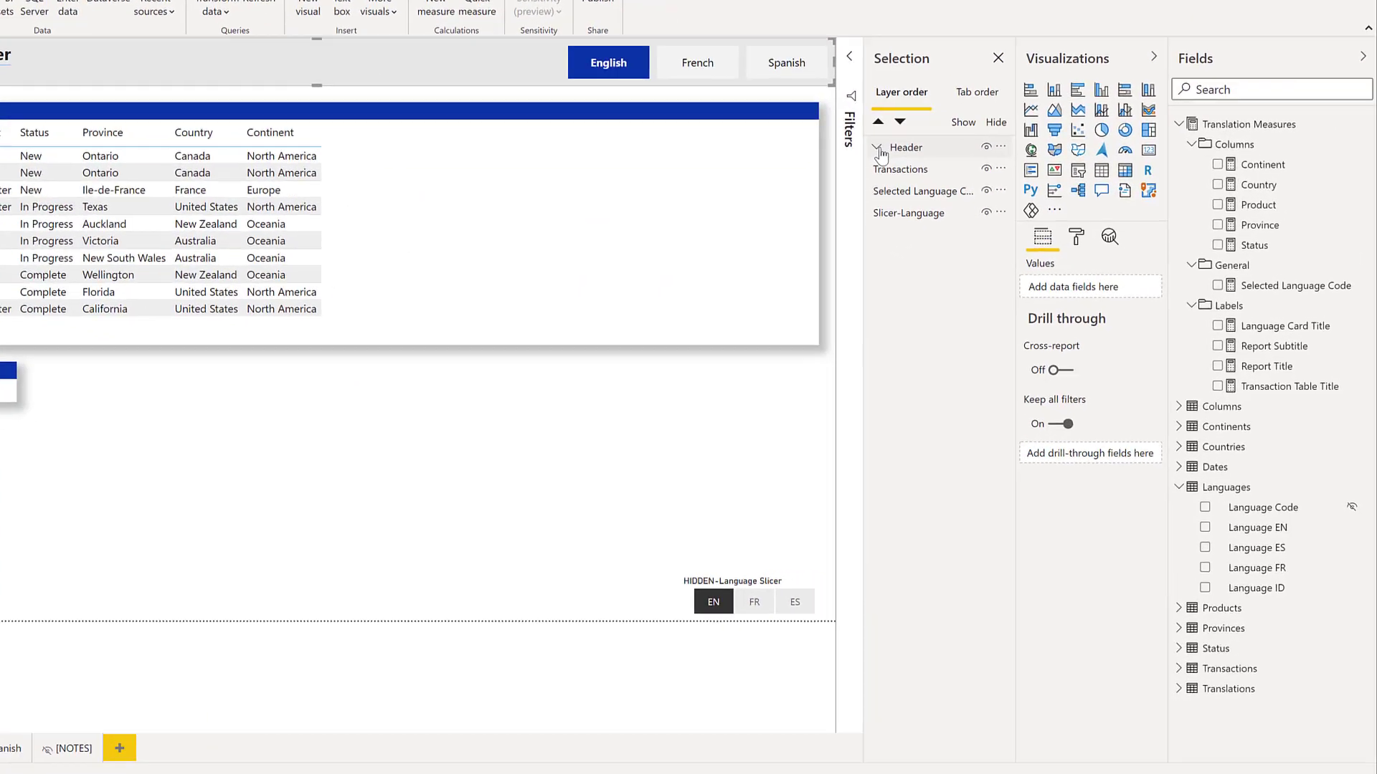
click(949, 210)
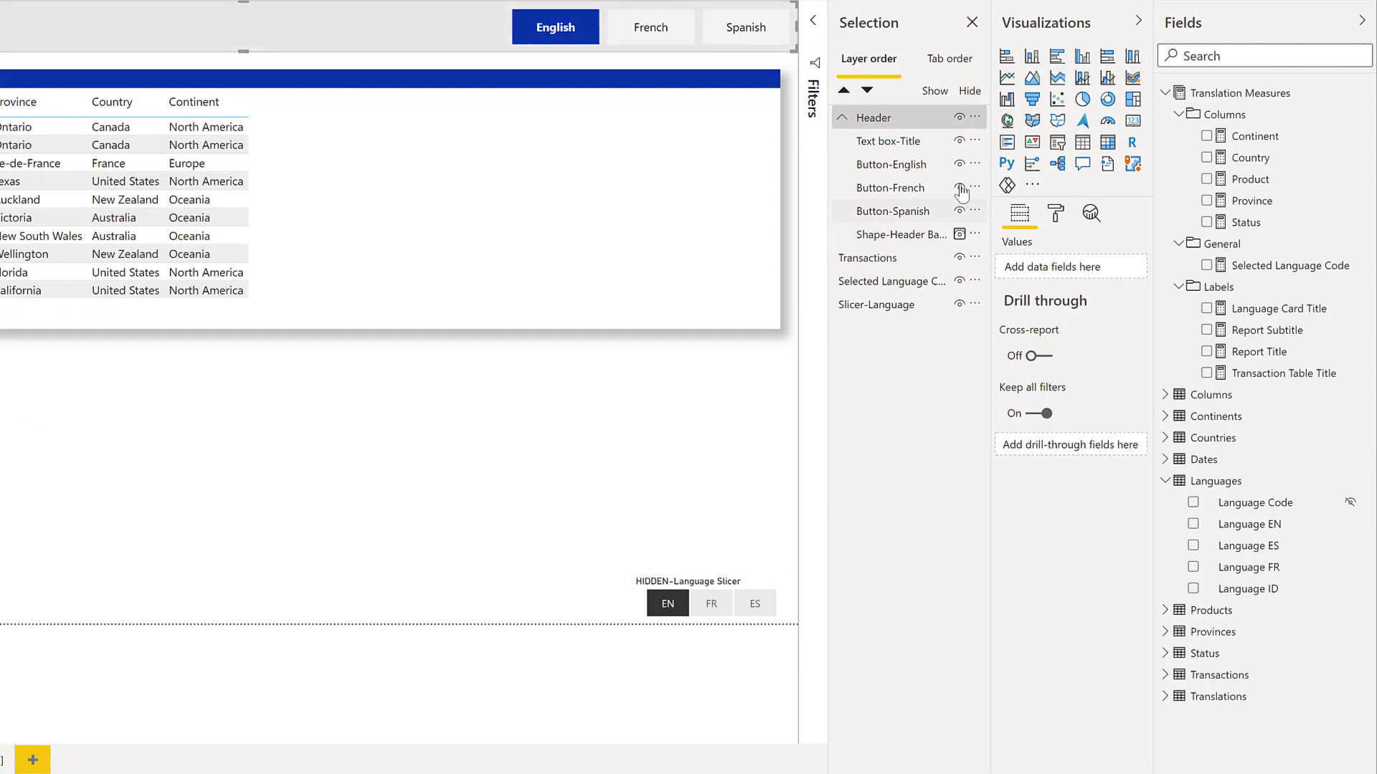
click(959, 304)
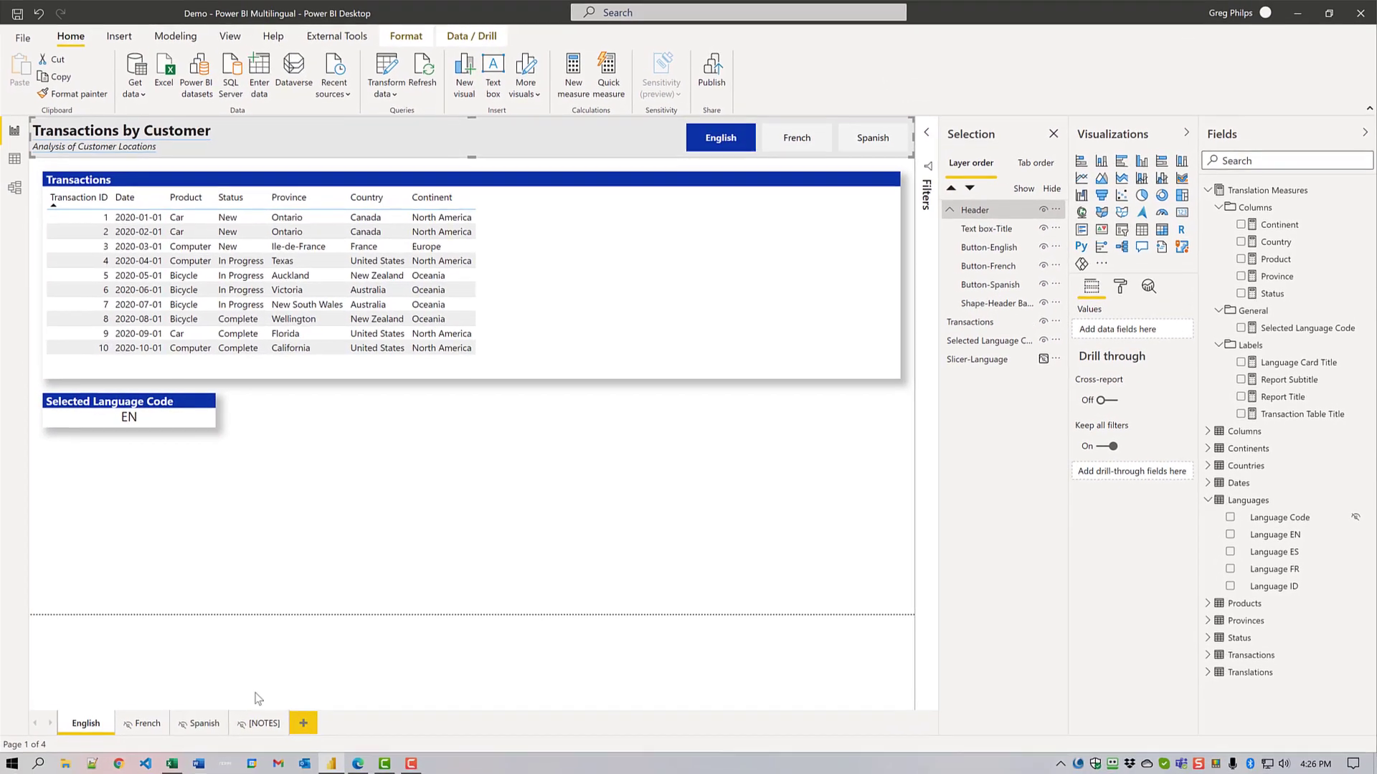
- Hide the Slicer-Language visual on the French and Spanish pages
click(140, 726)
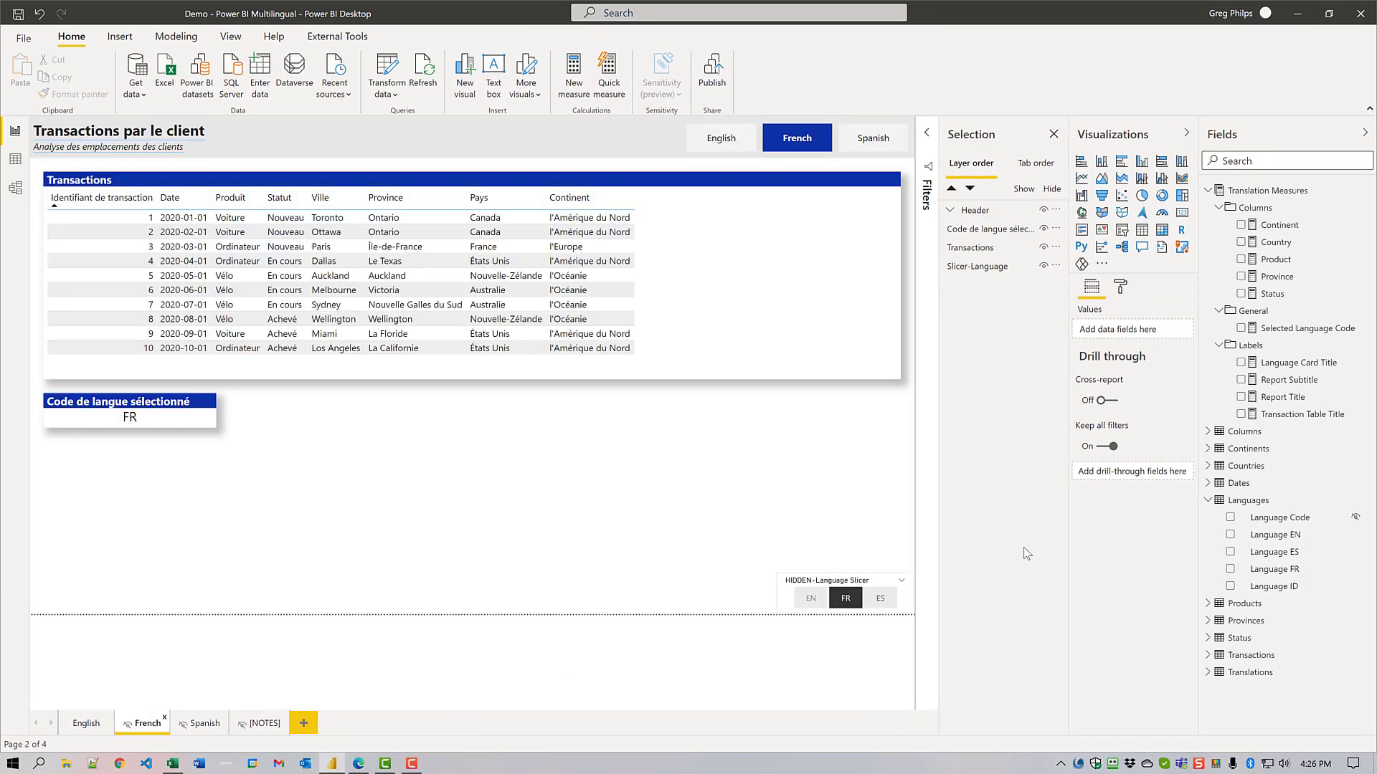
click(1044, 266)
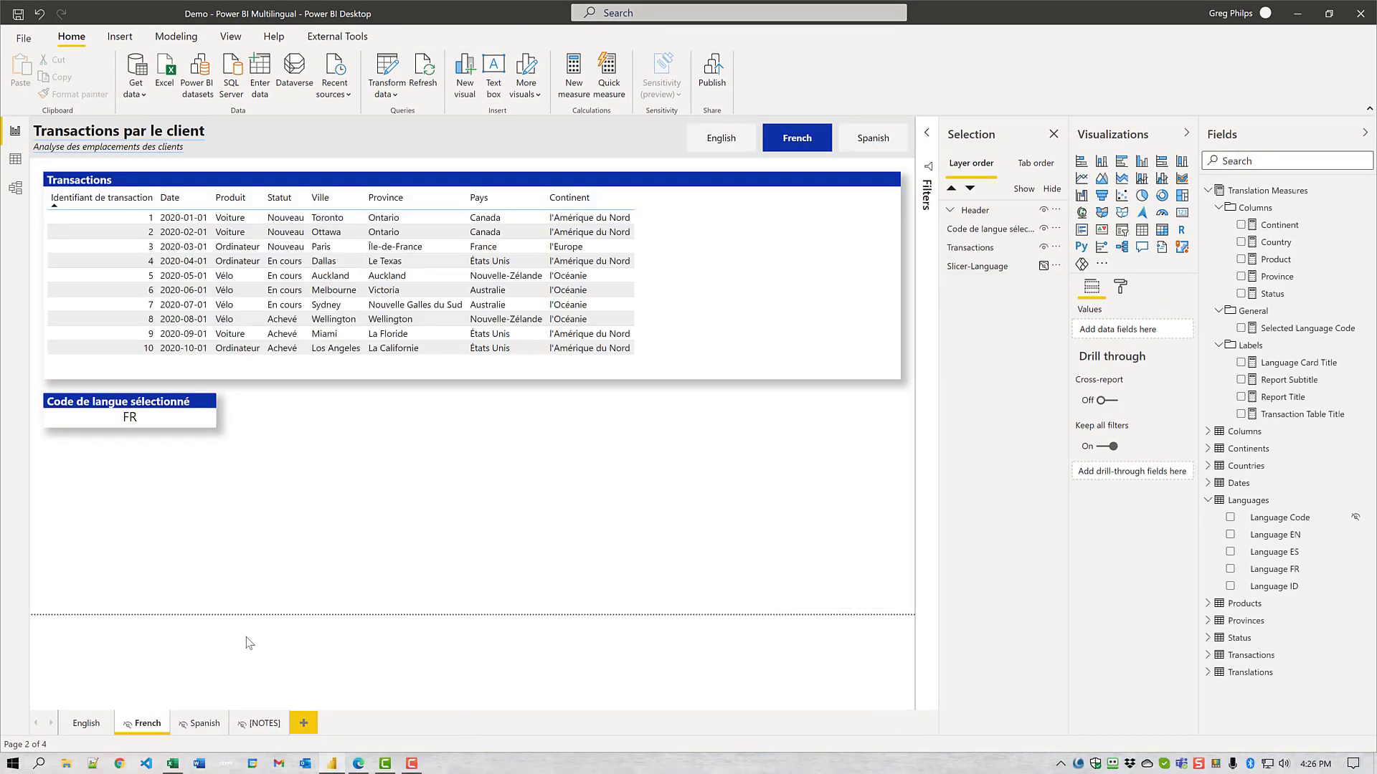
click(202, 725)
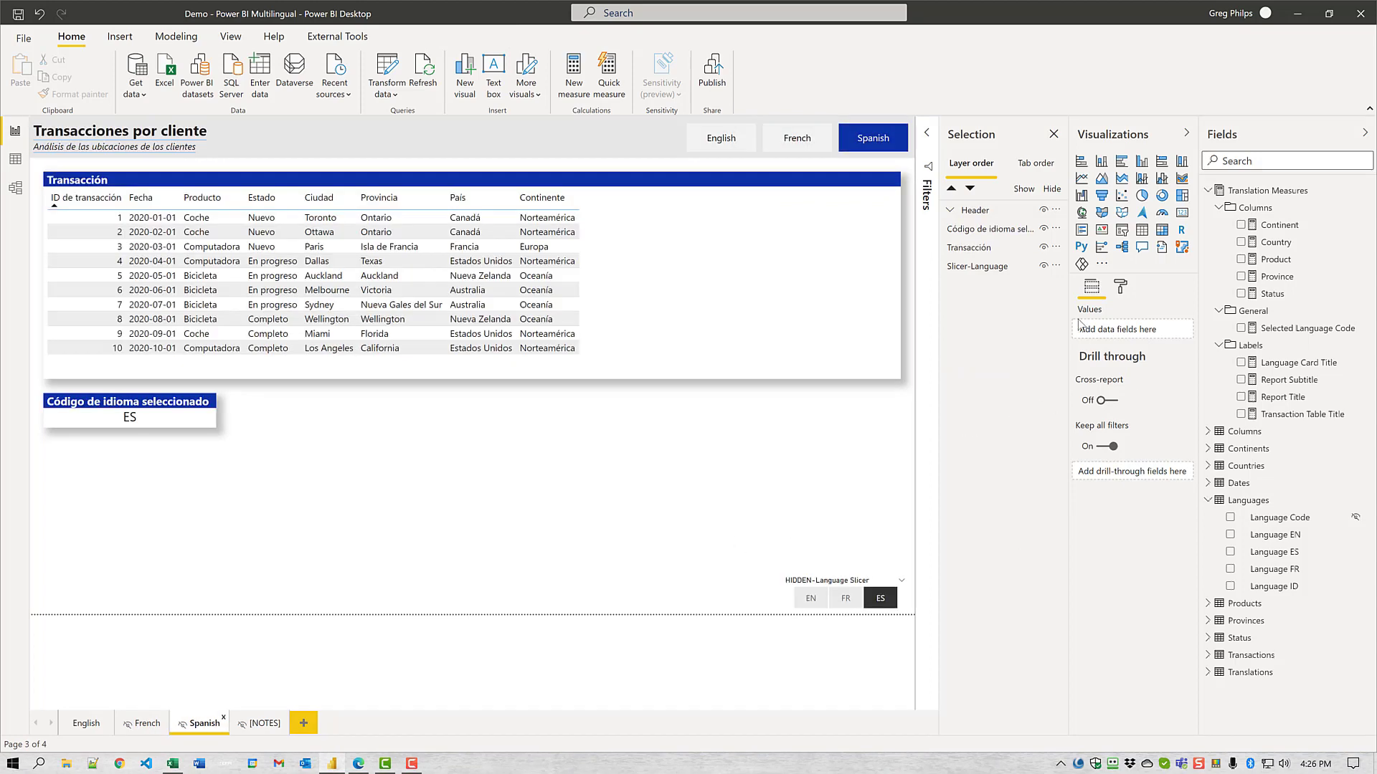
click(1043, 266)
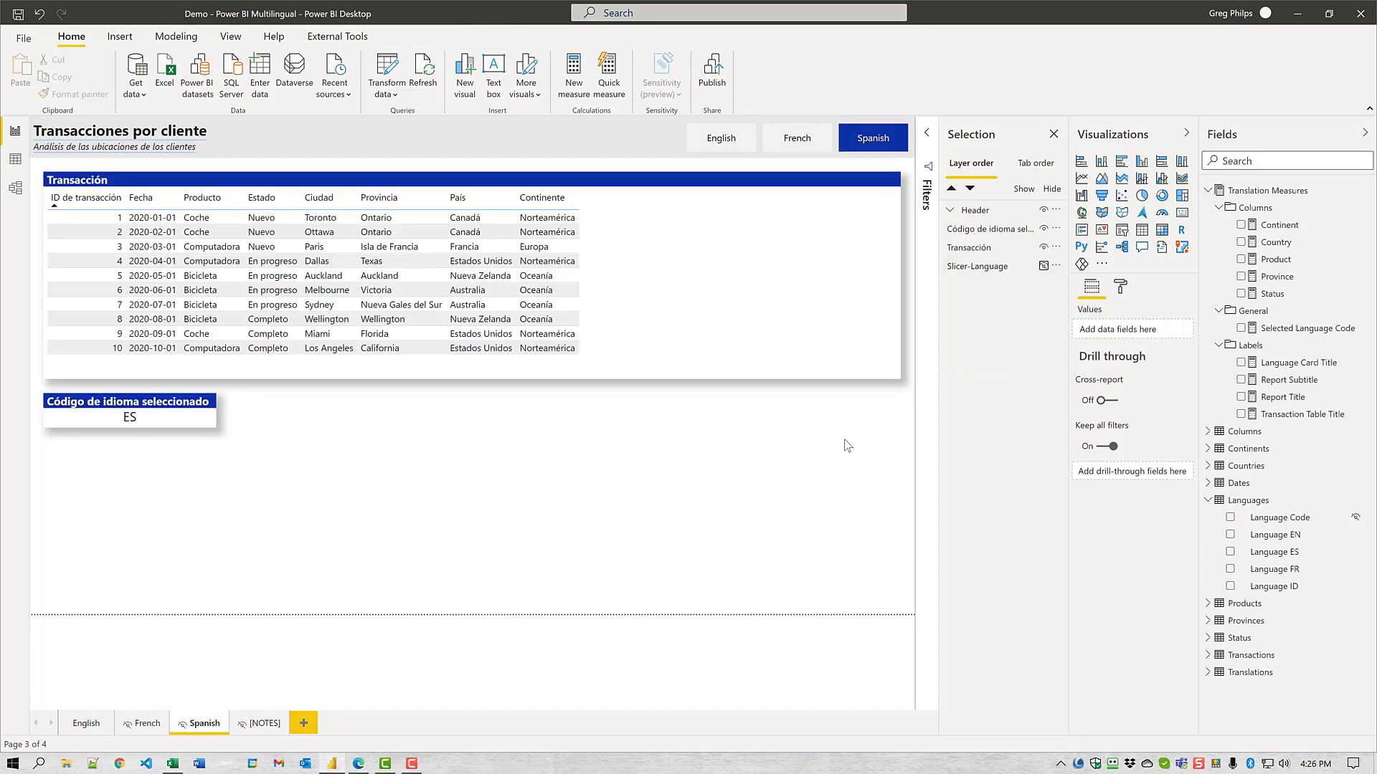
- Save the report with the English page active and republish it to the Multilingual workspace, replacing the existing dataset
click(82, 724)
click(18, 15)
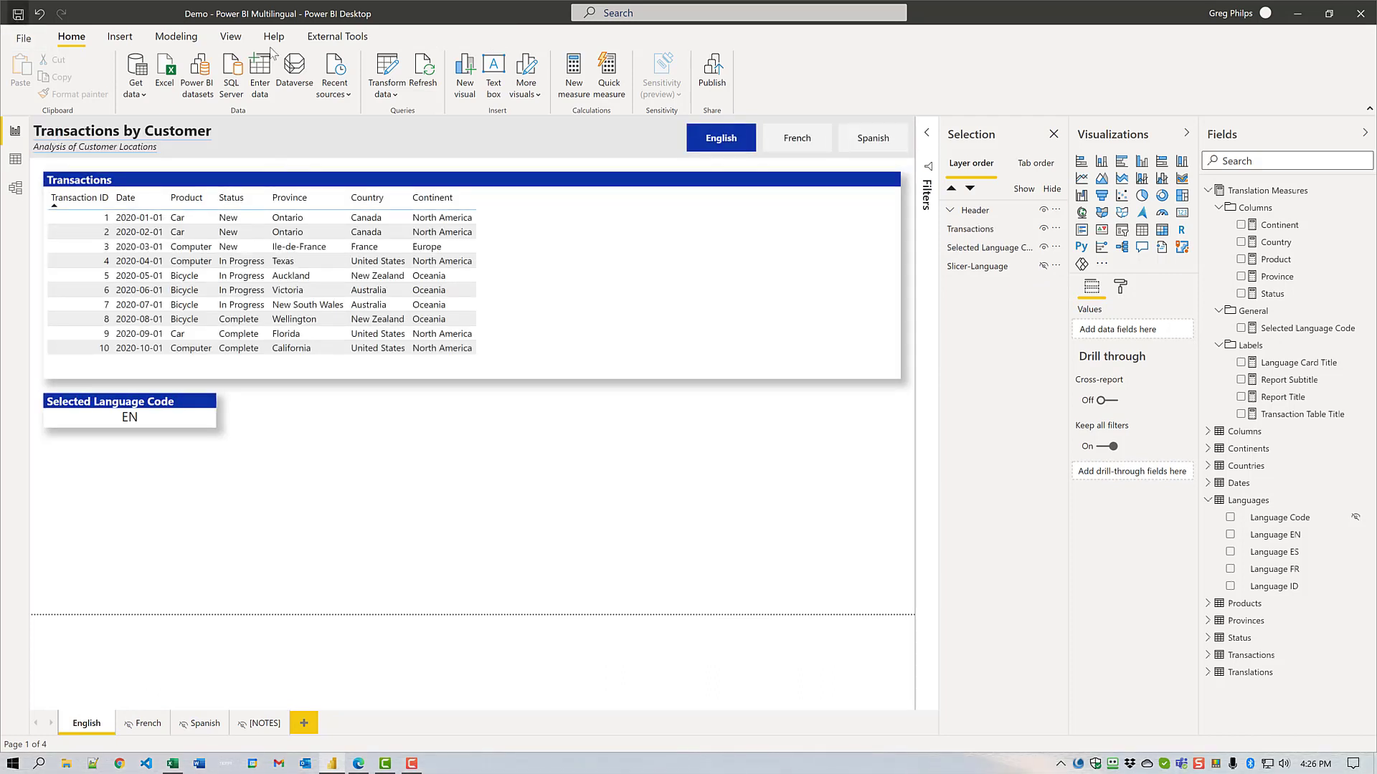
click(712, 72)
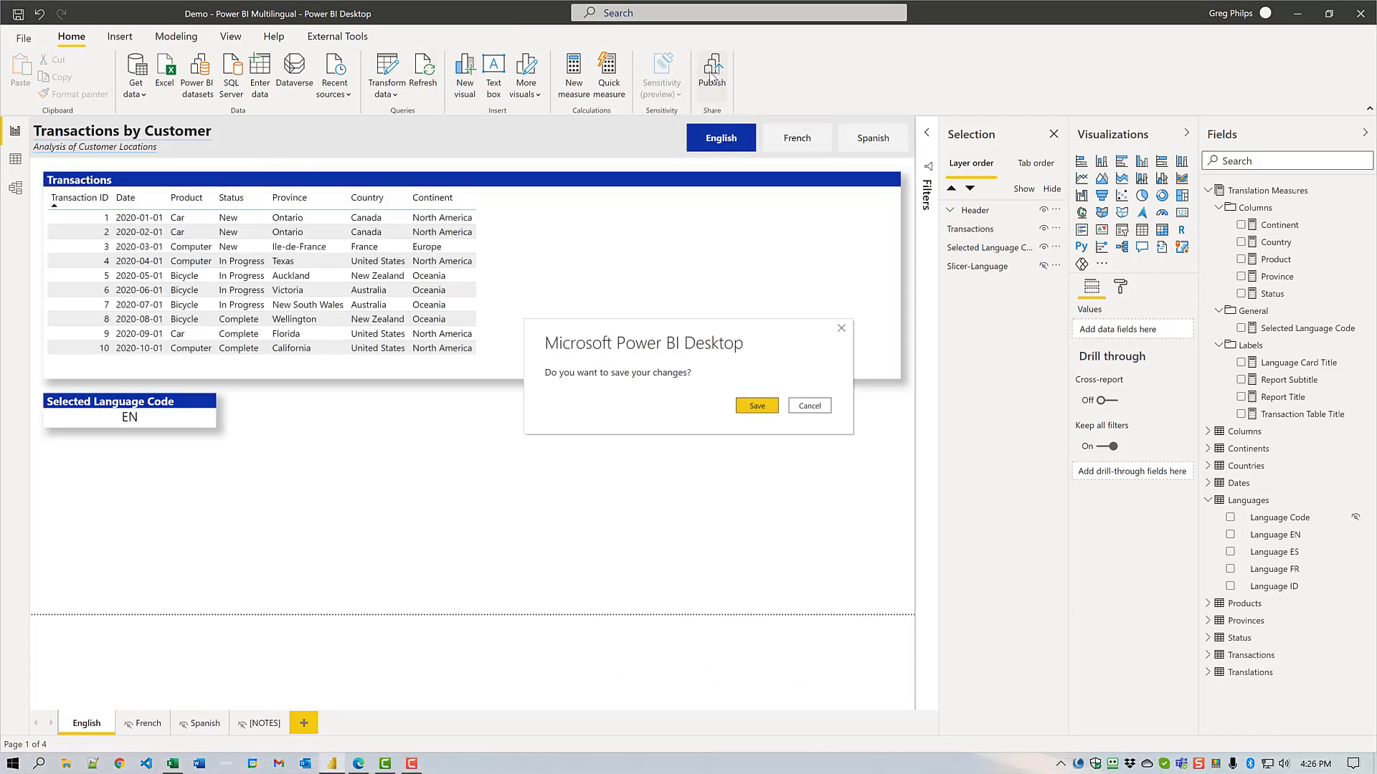
click(757, 407)
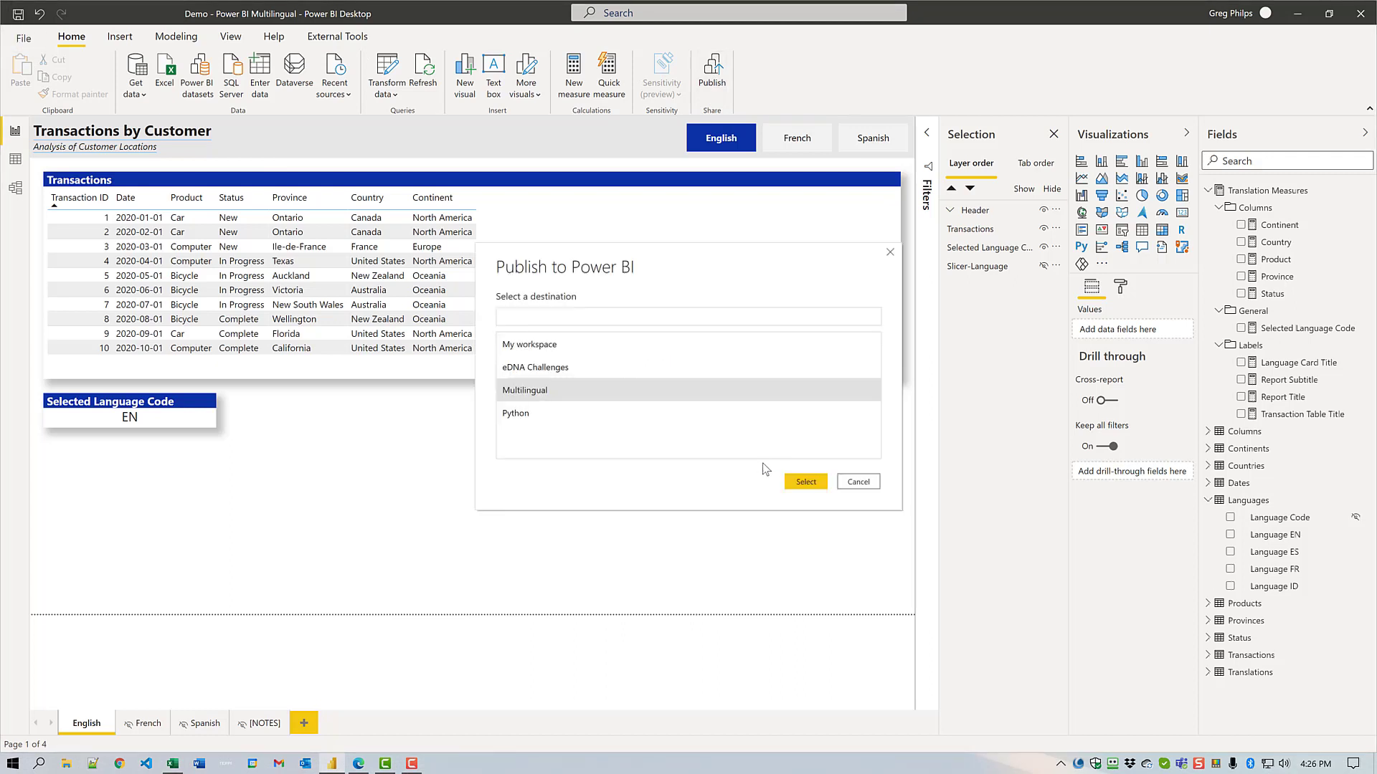
click(805, 481)
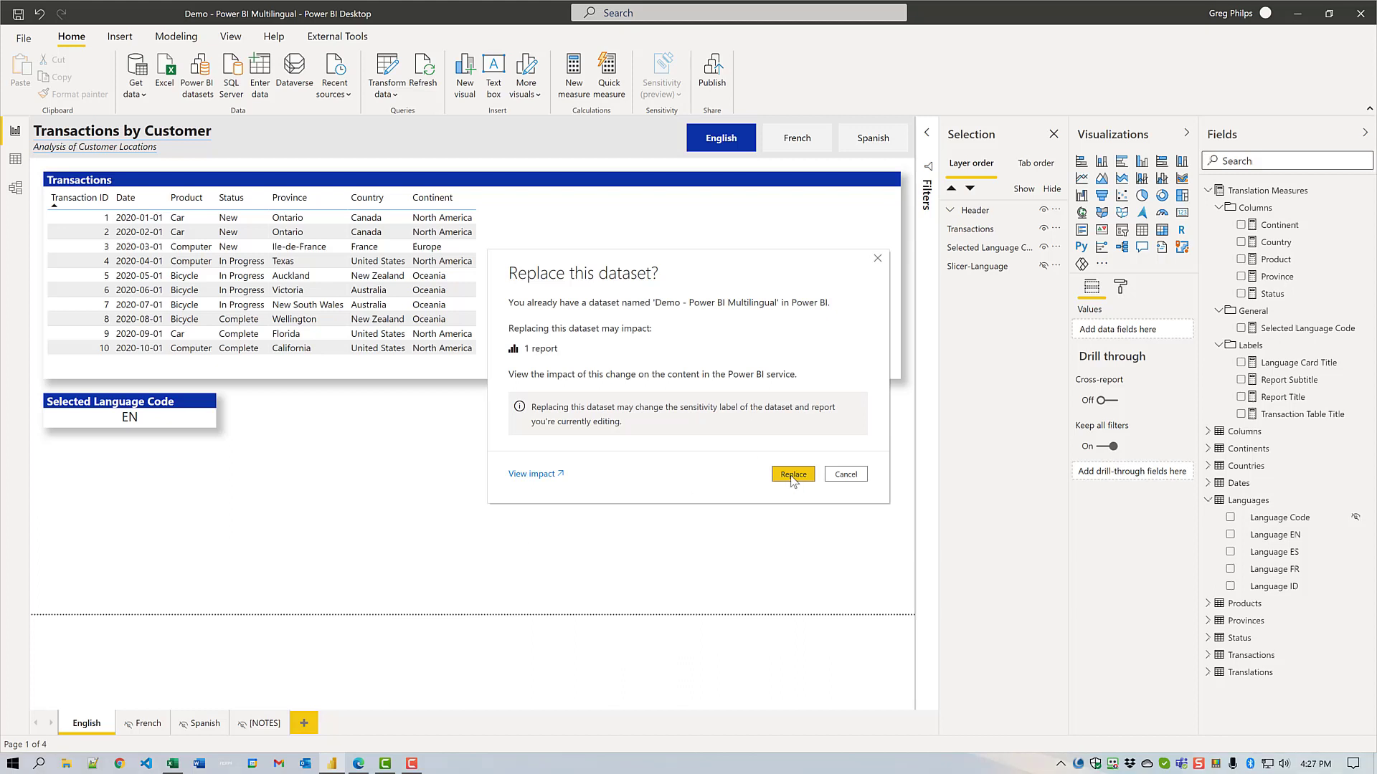
click(793, 474)
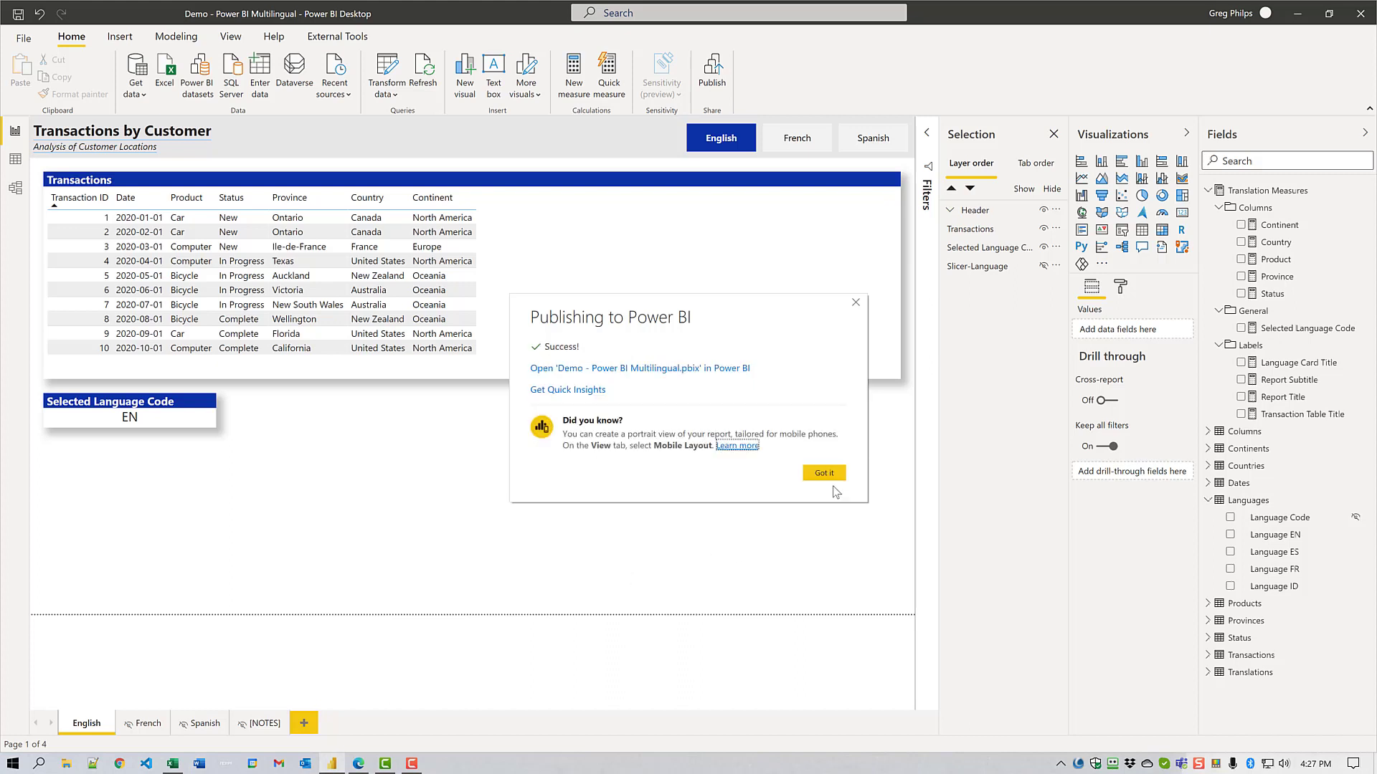
click(831, 474)
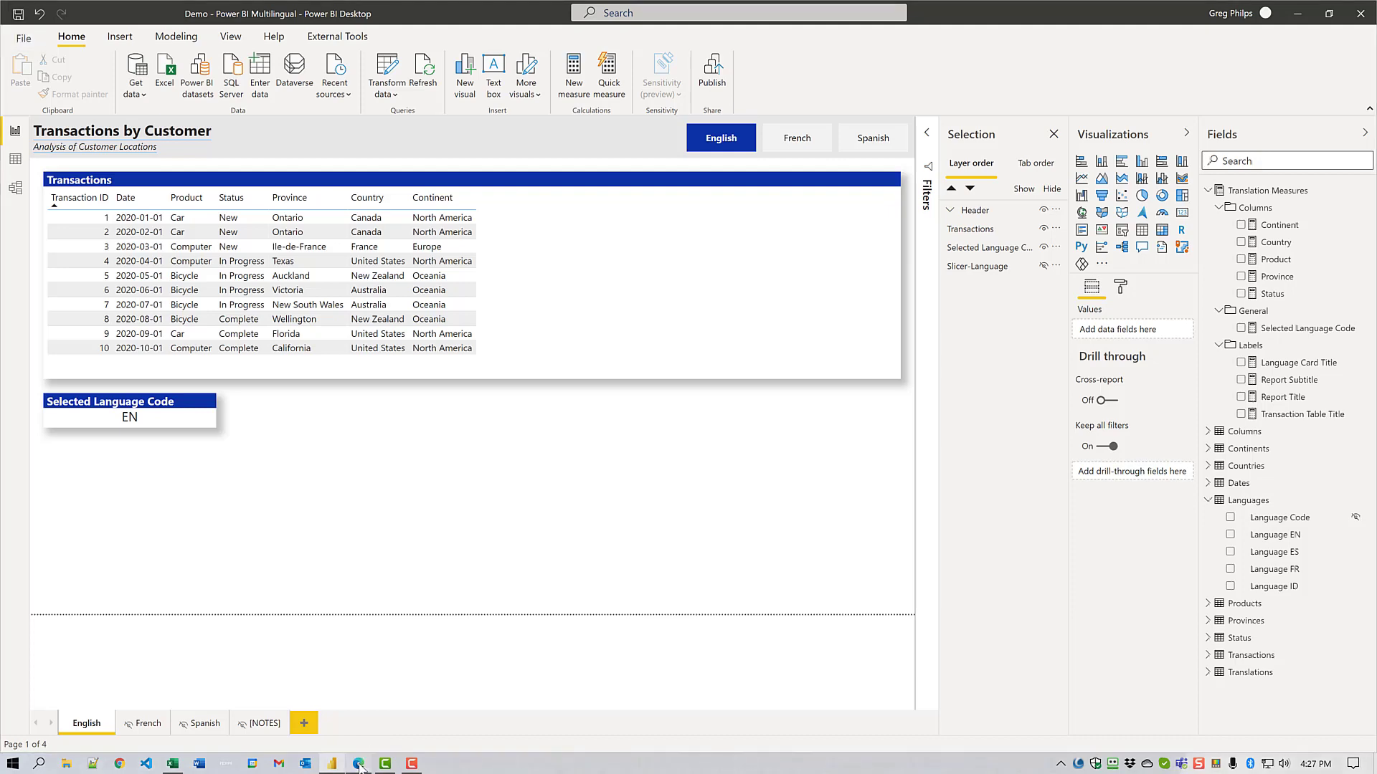
- Switch to the published report in the browser, reload it and check the French, Spanish and English page buttons
click(358, 764)
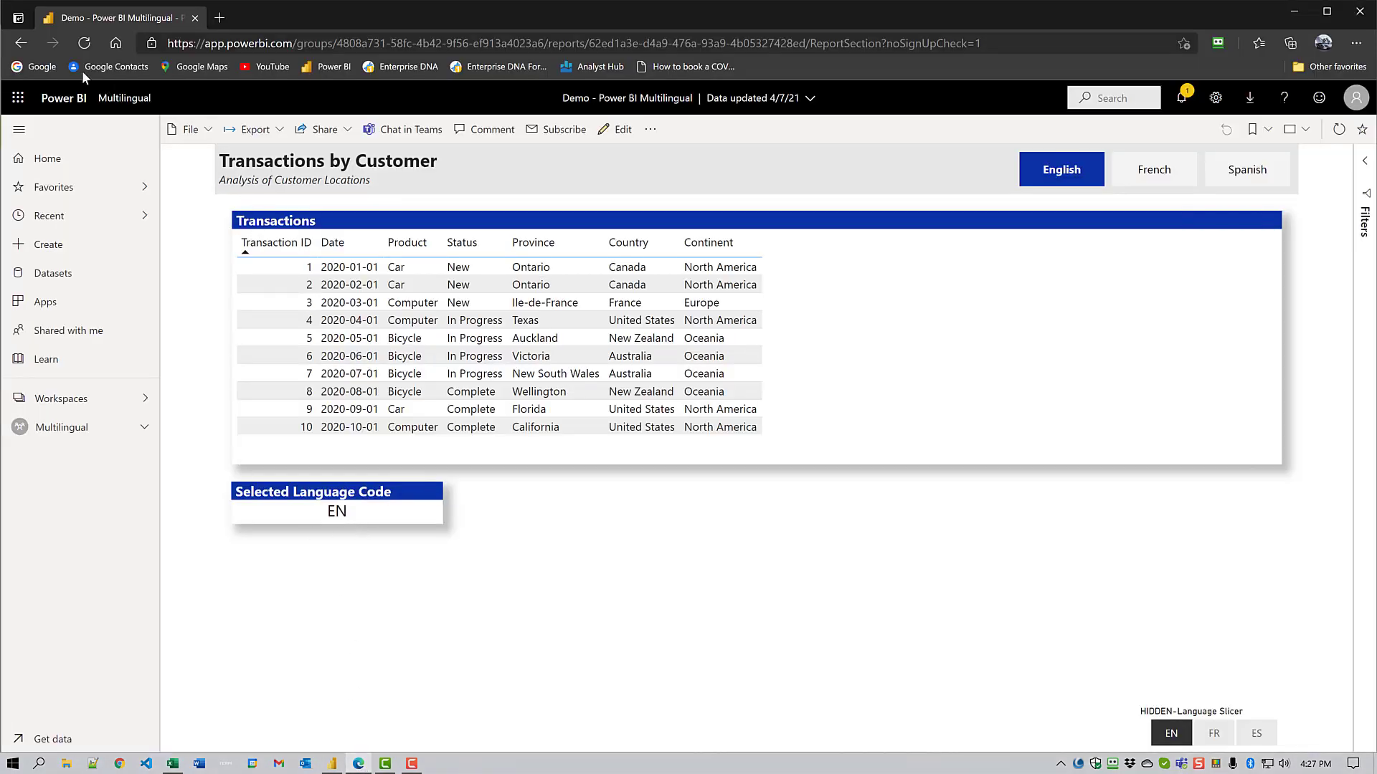
click(83, 42)
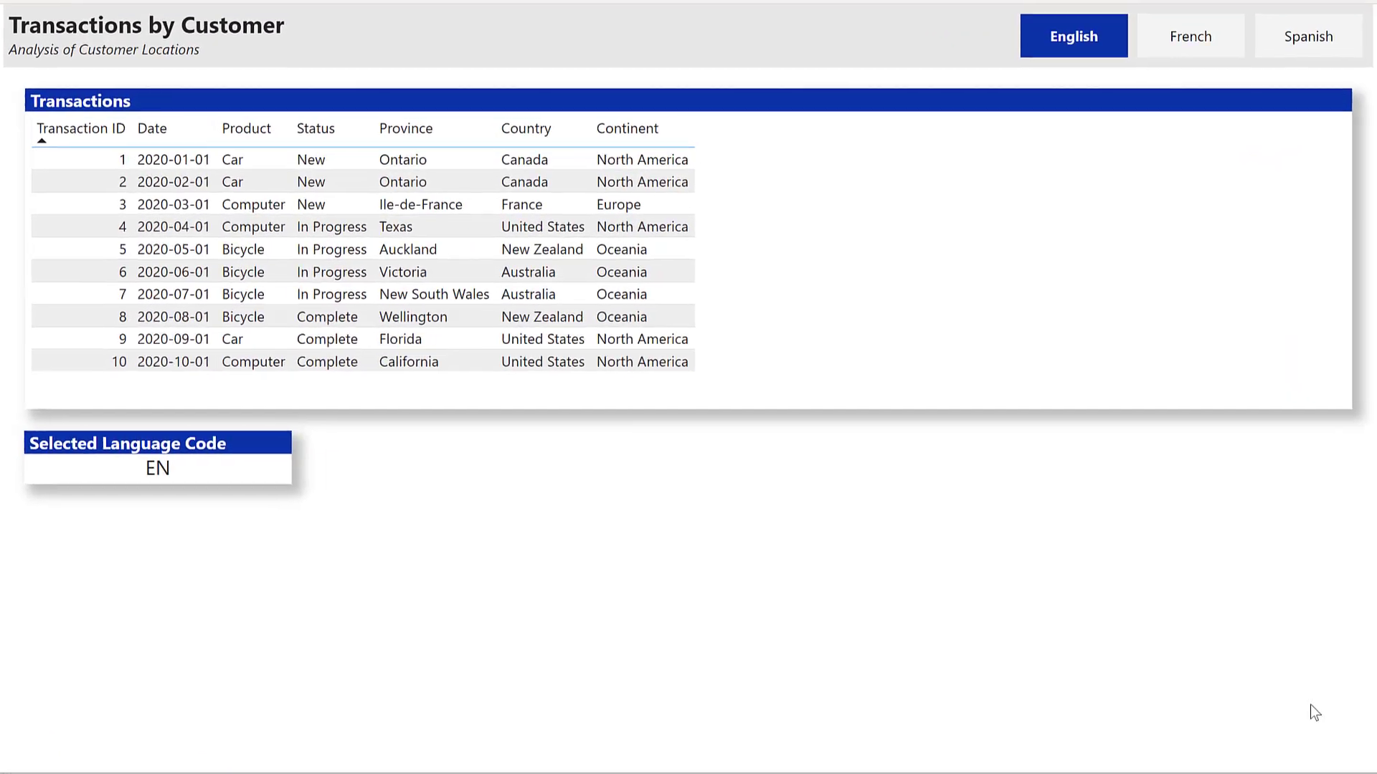
click(1208, 32)
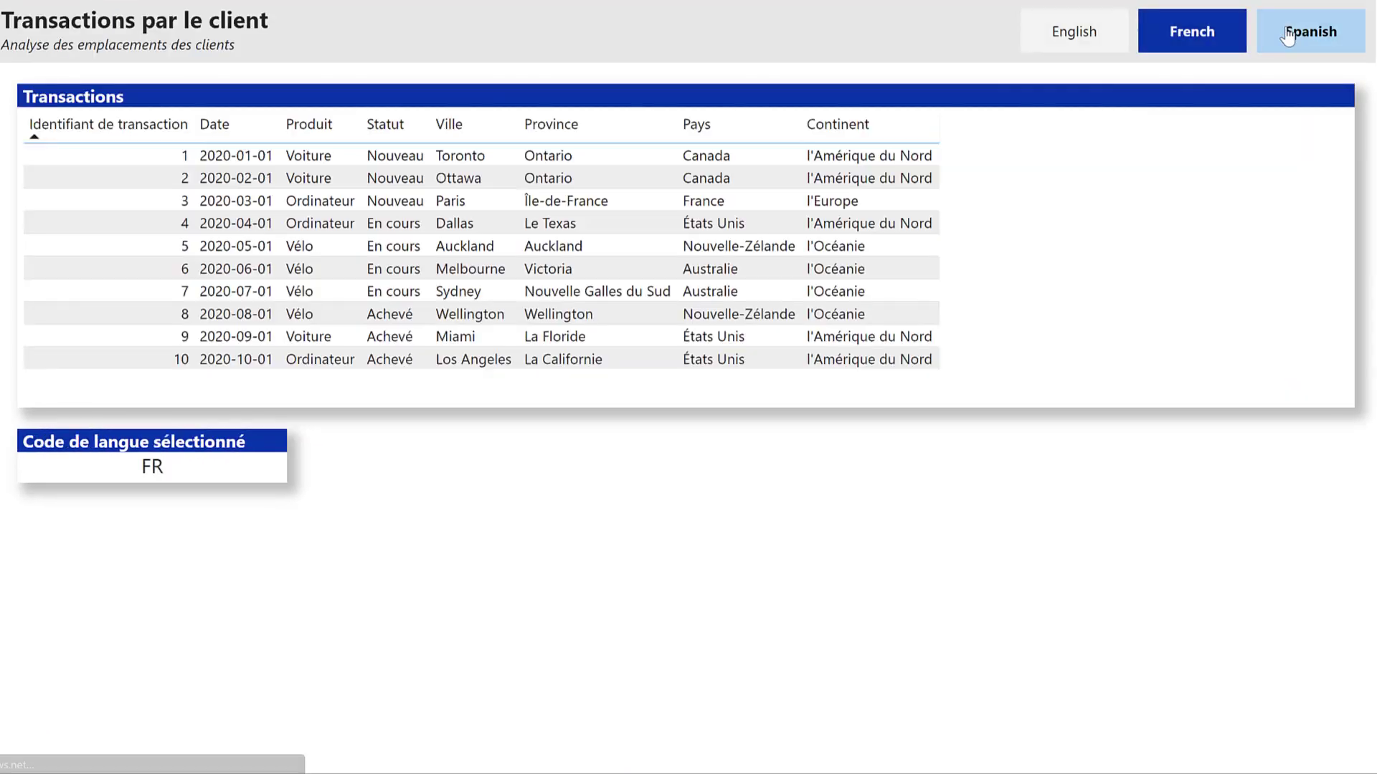
click(1288, 36)
click(1223, 36)
click(1096, 36)
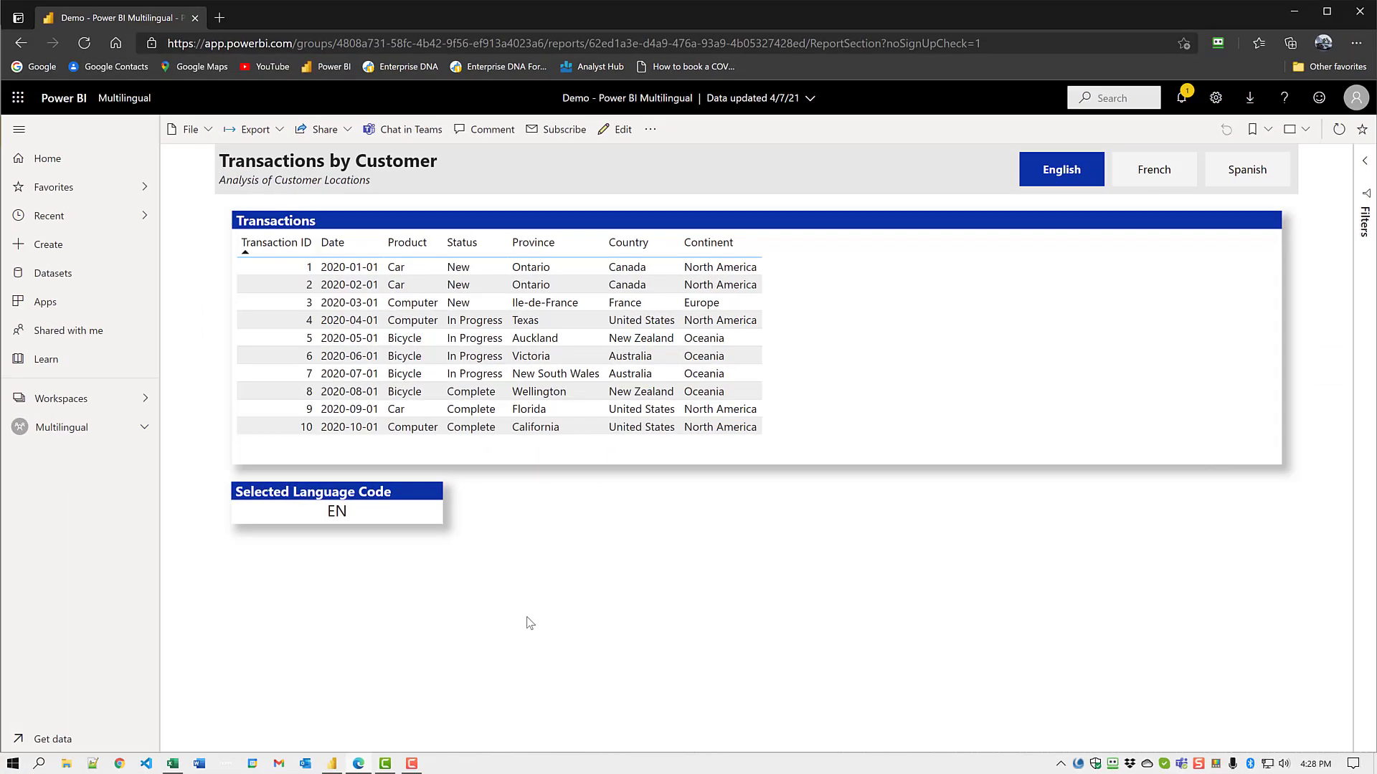
- View the separate ENGLISH, FRENCH and SPANISH reports in the Multilingual workspace, ending on the combined Demo - Power BI Multilingual report
click(61, 428)
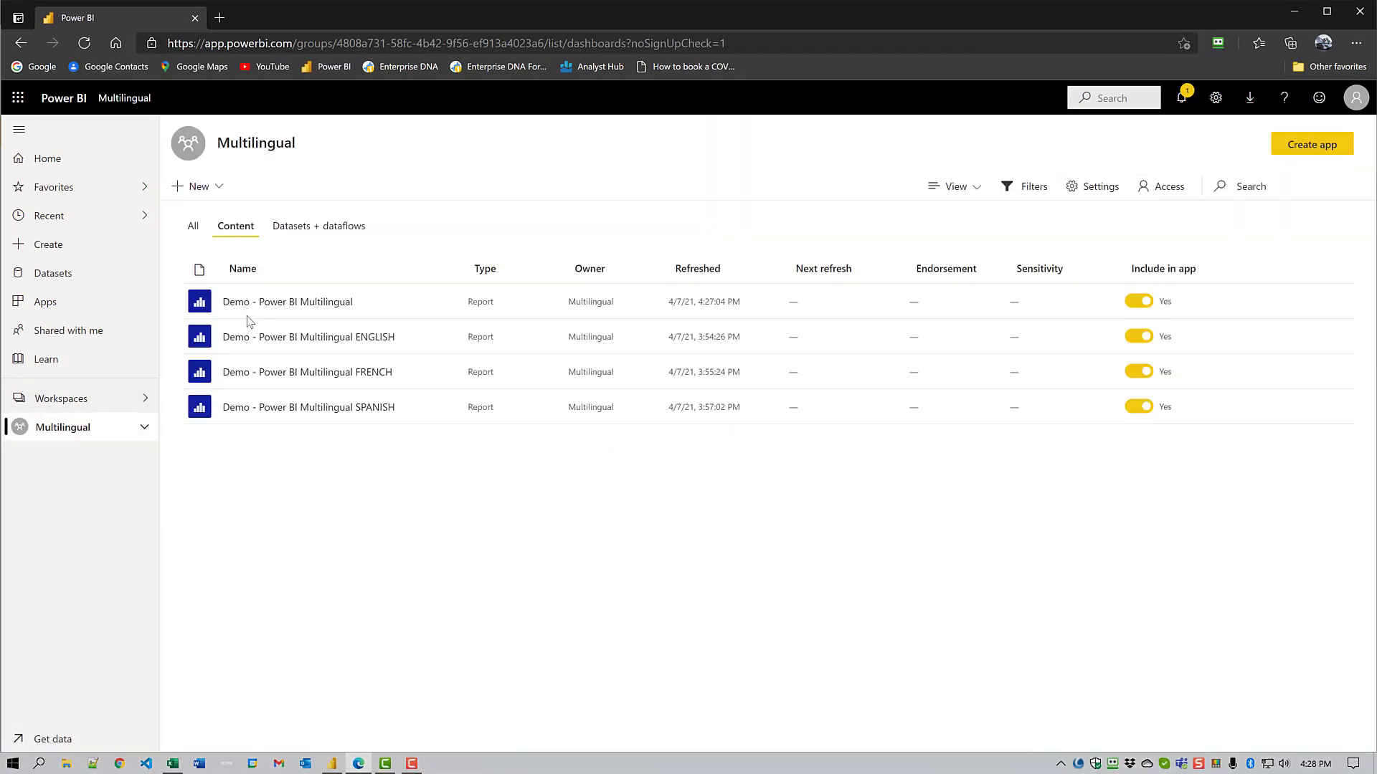
click(314, 339)
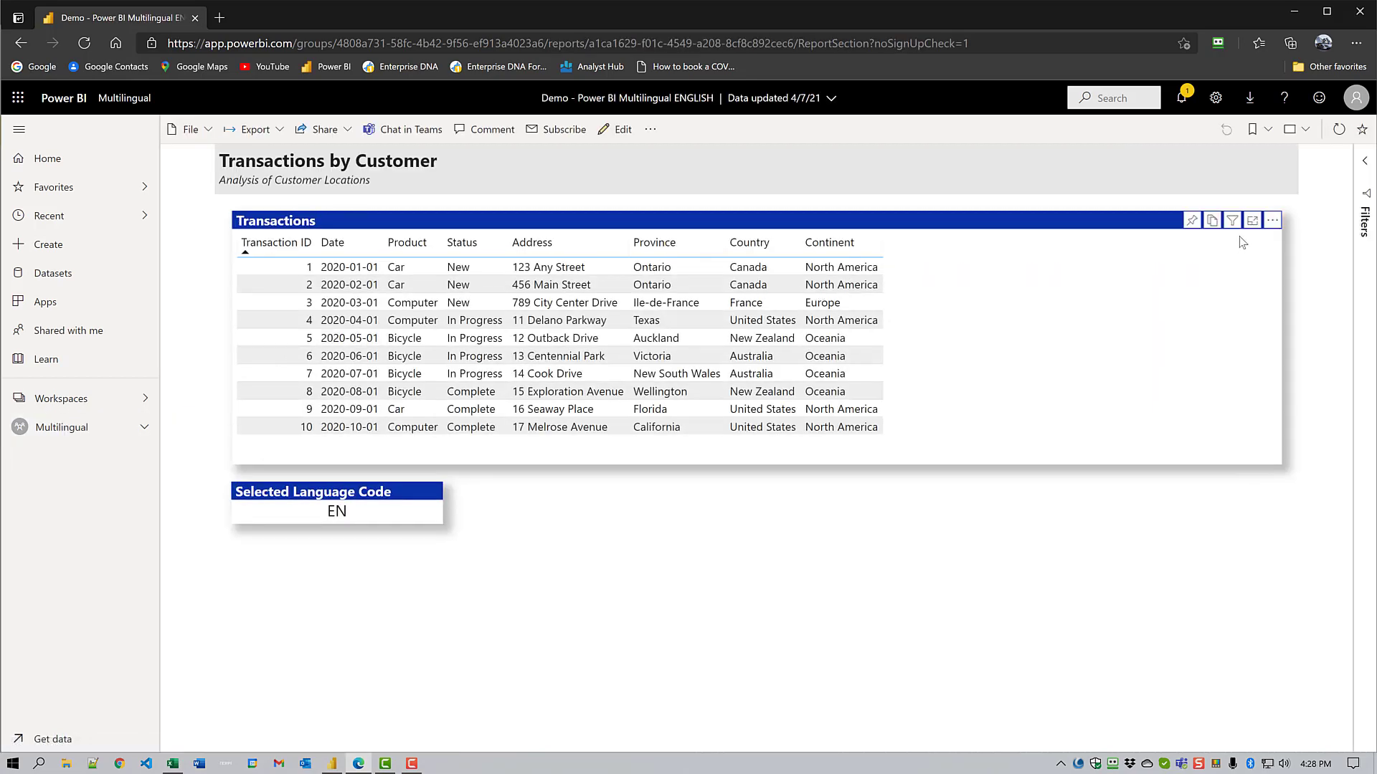
click(113, 431)
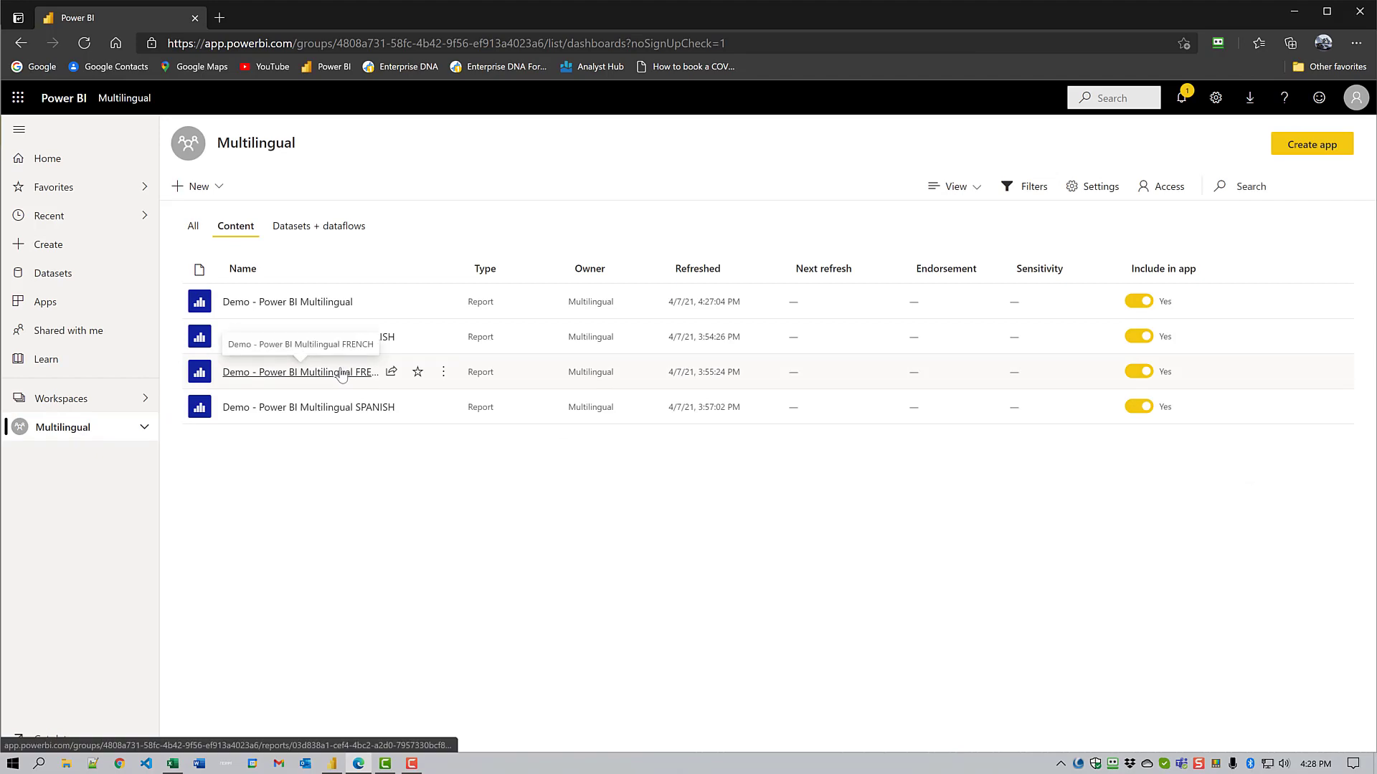
click(343, 371)
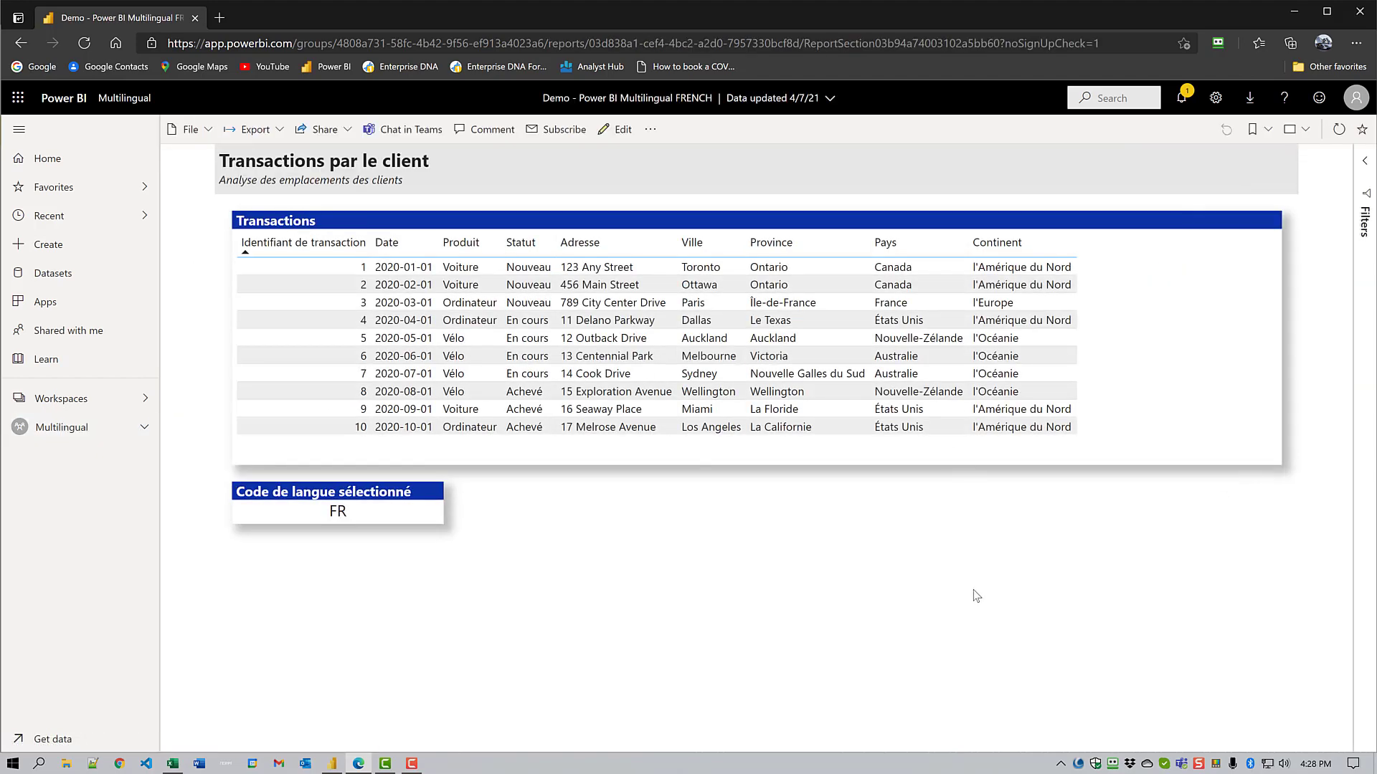
click(95, 427)
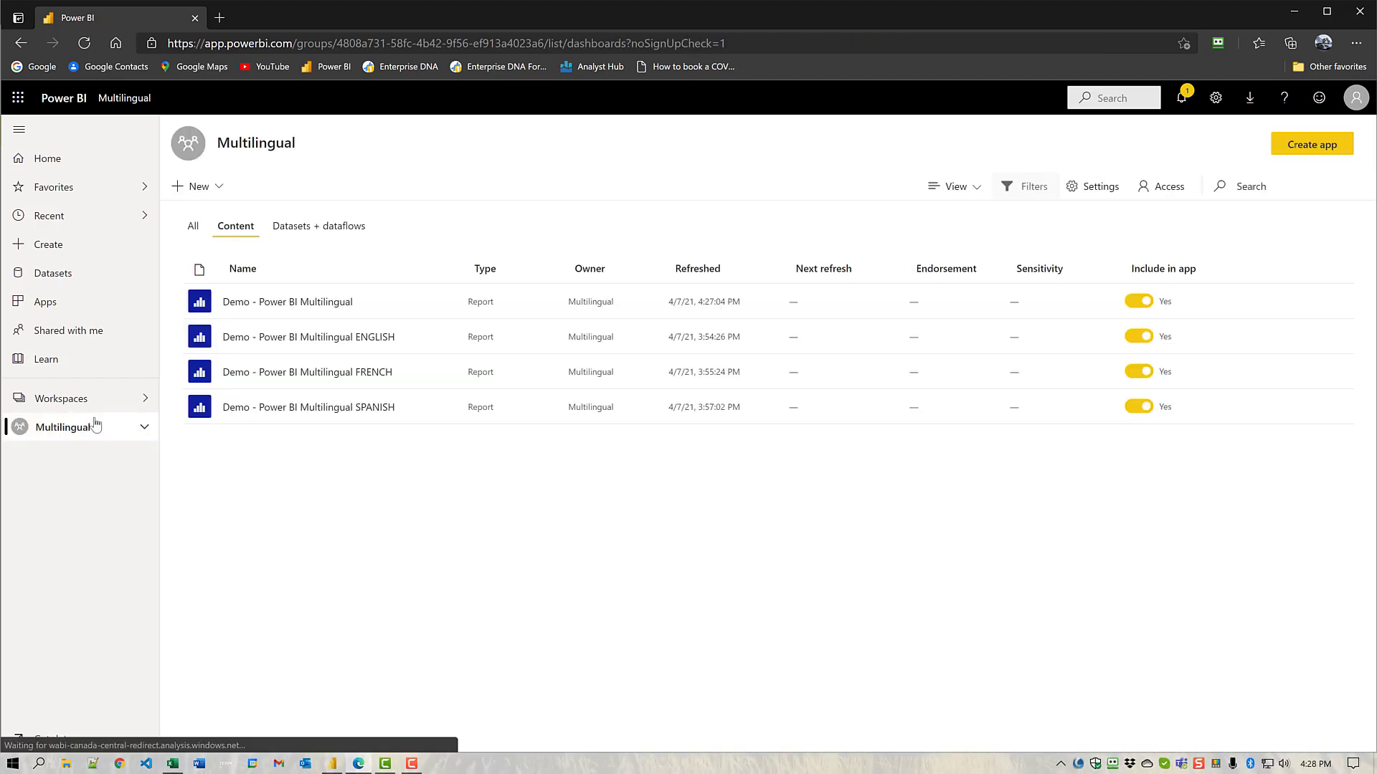
click(301, 407)
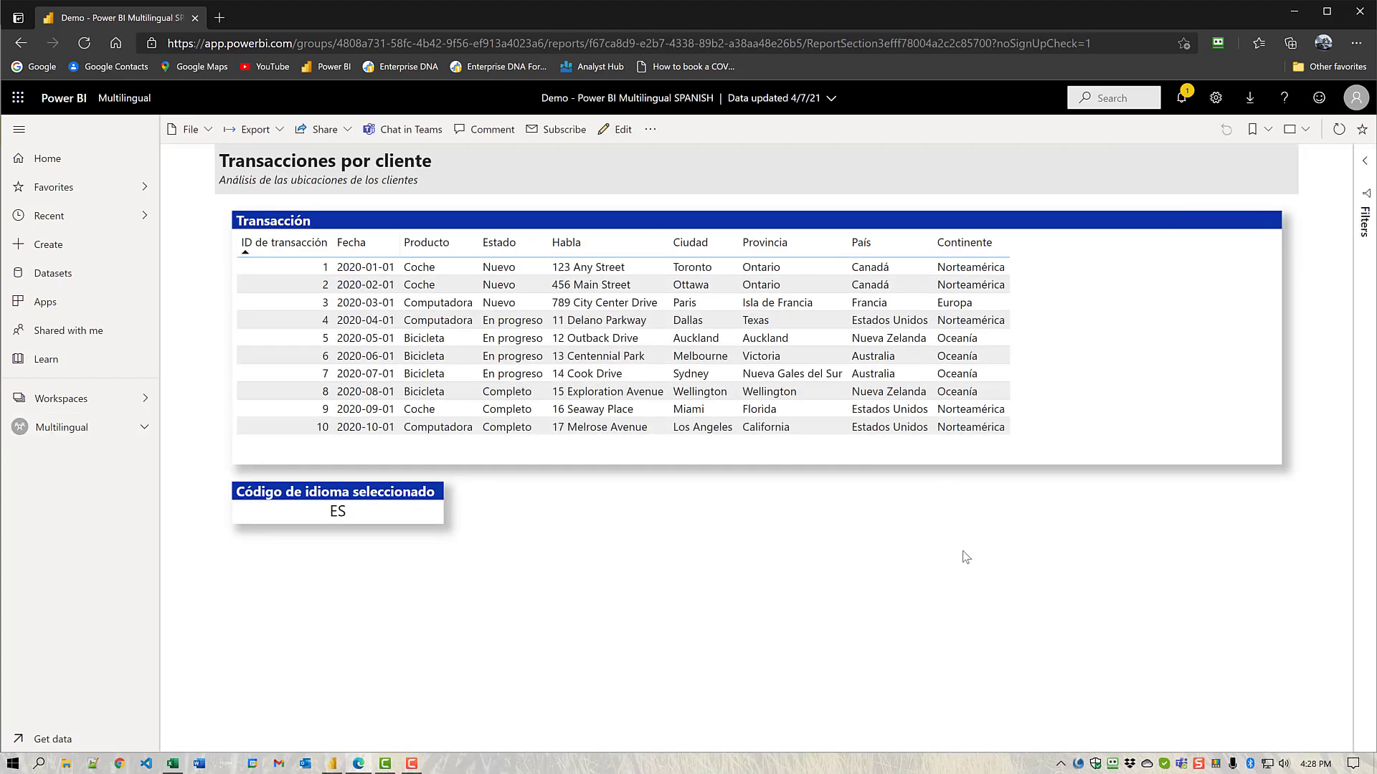
click(85, 429)
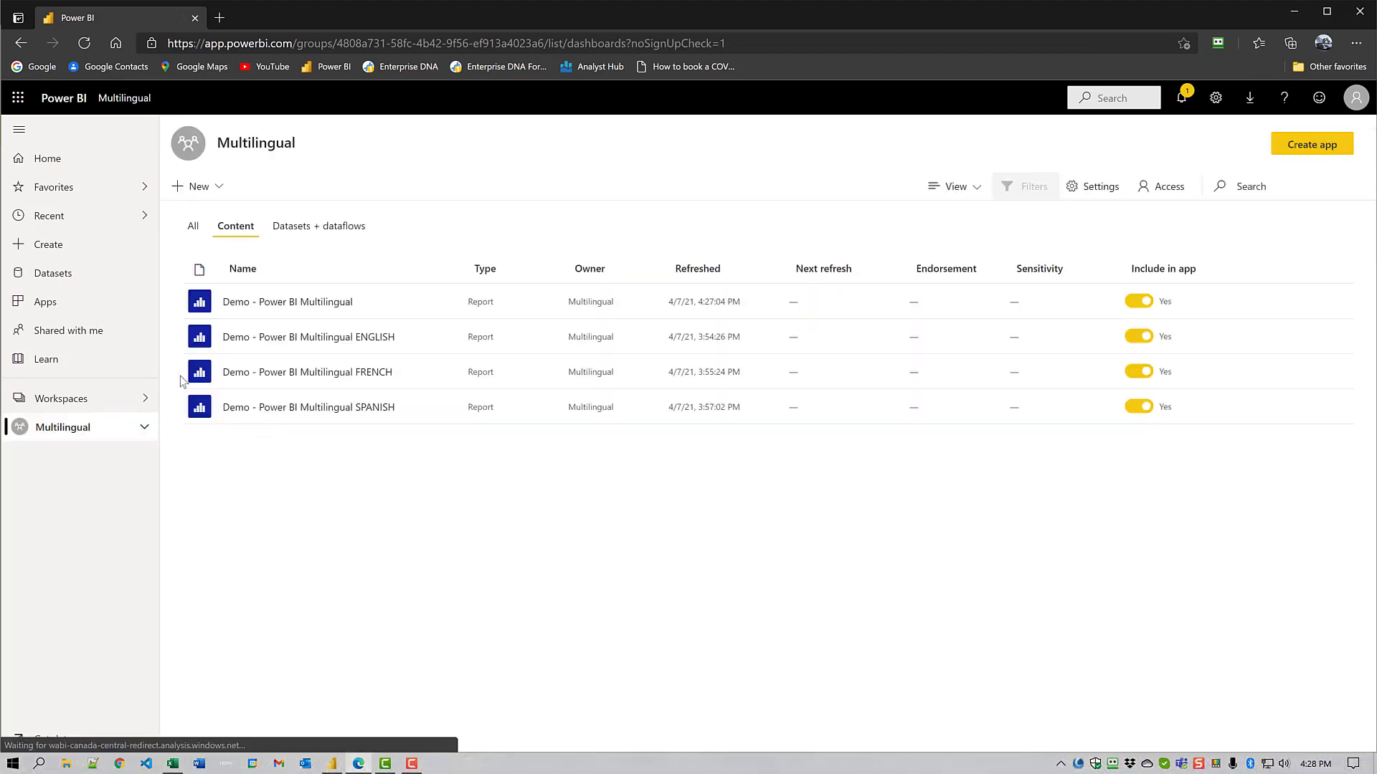
click(268, 304)
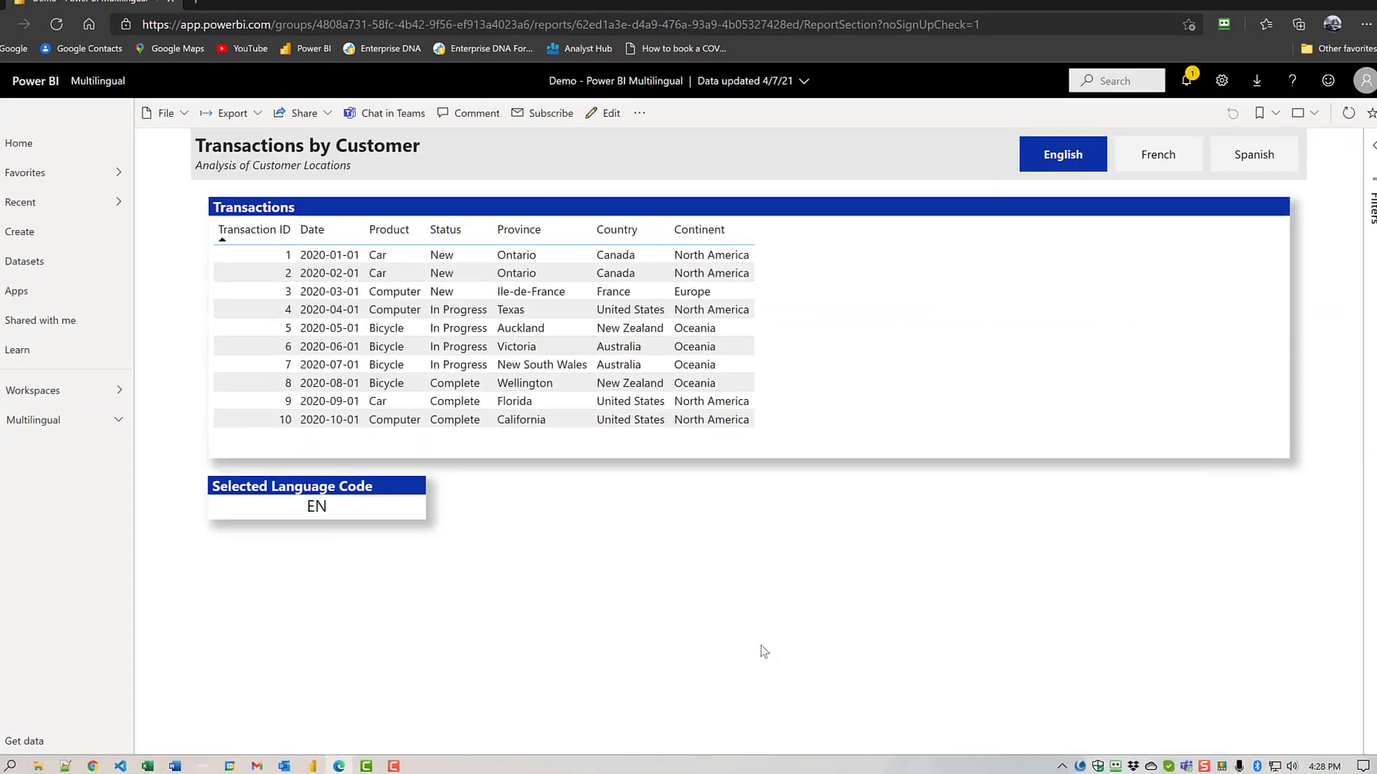